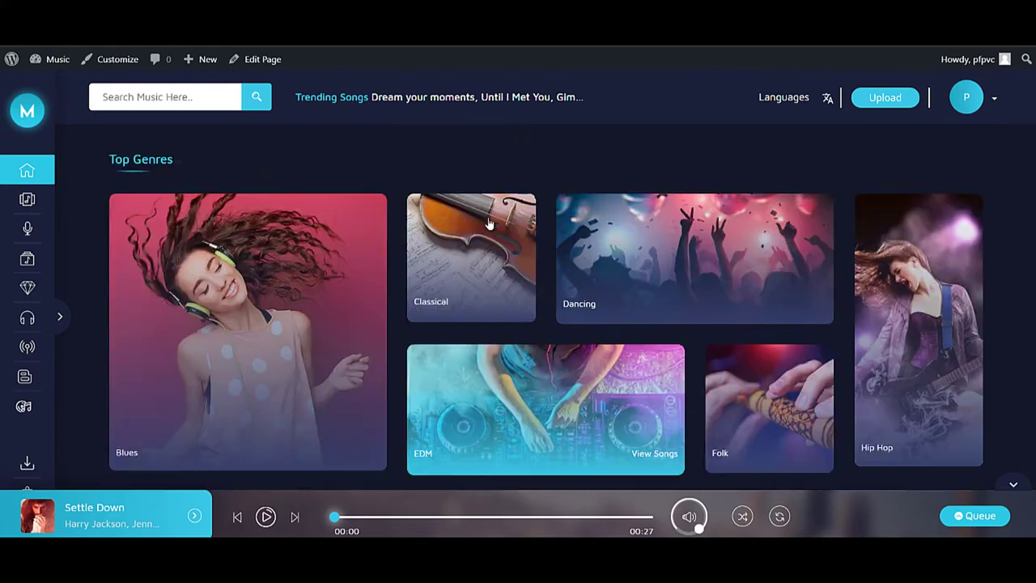
{"action": "scroll", "coordinate": [508, 222], "scroll_direction": "up", "scroll_amount": 10}
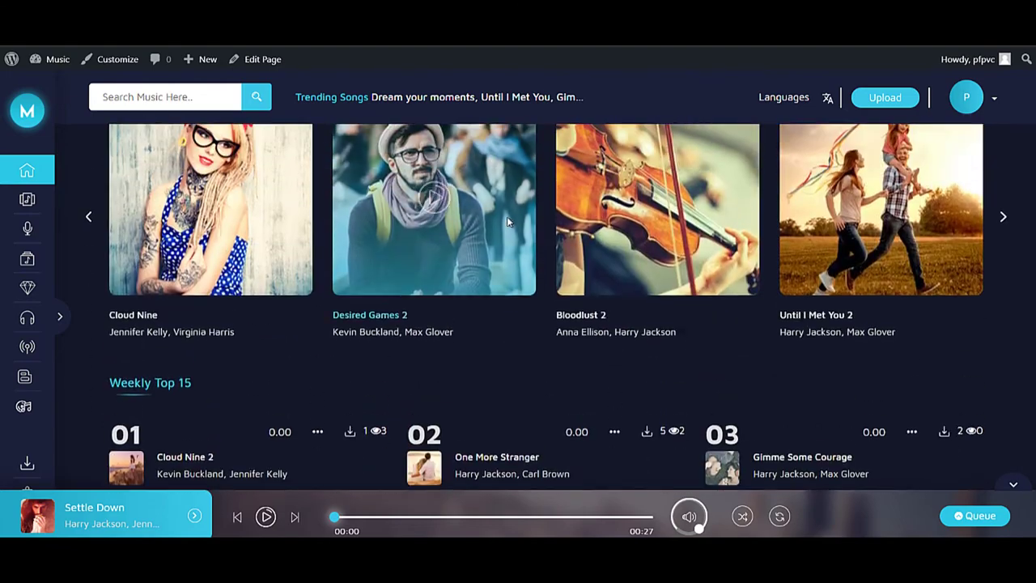
- Browse the albums list and open the Desired Games 2 album's track list
{"action": "left_click", "coordinate": [26, 199]}
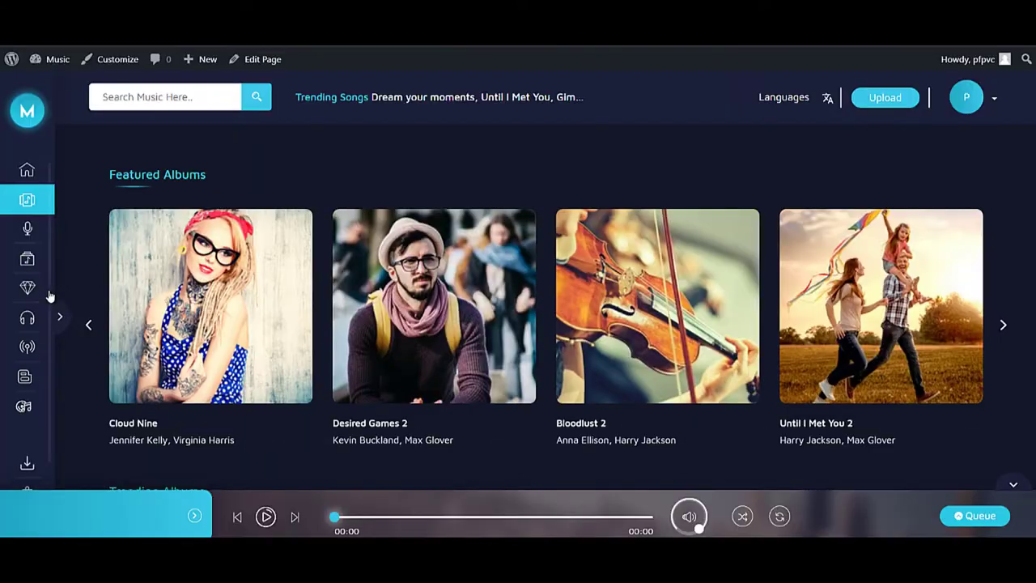
{"action": "scroll", "coordinate": [633, 280], "scroll_direction": "down", "scroll_amount": 3}
{"action": "scroll", "coordinate": [634, 280], "scroll_direction": "up", "scroll_amount": 3}
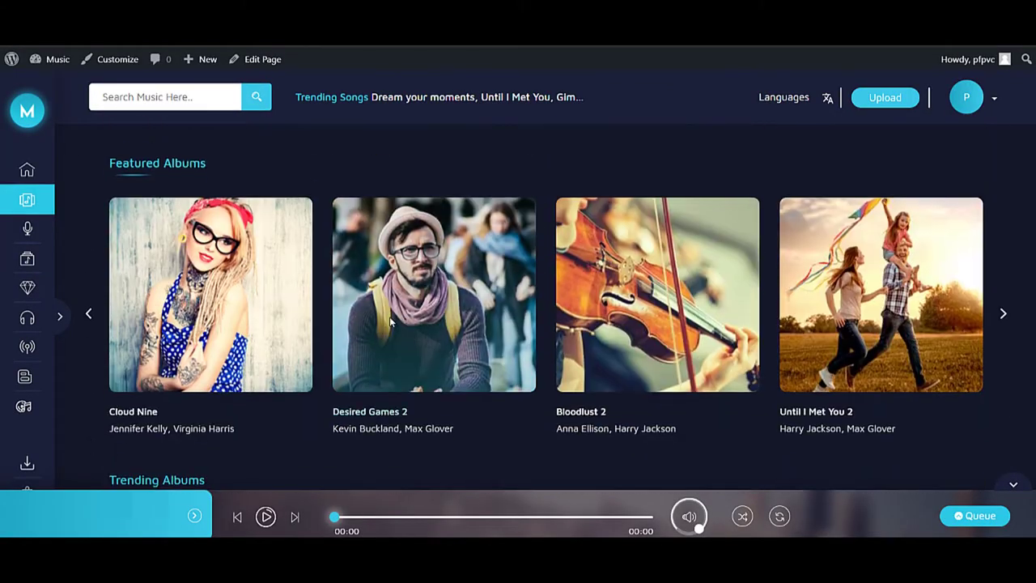
{"action": "left_click", "coordinate": [388, 422]}
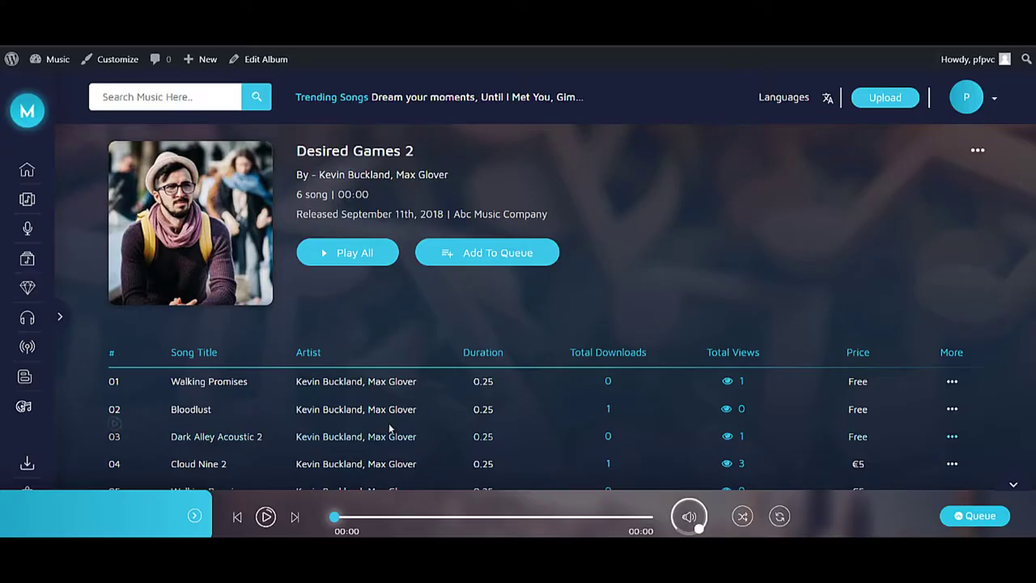
{"action": "scroll", "coordinate": [555, 363], "scroll_direction": "down", "scroll_amount": 3}
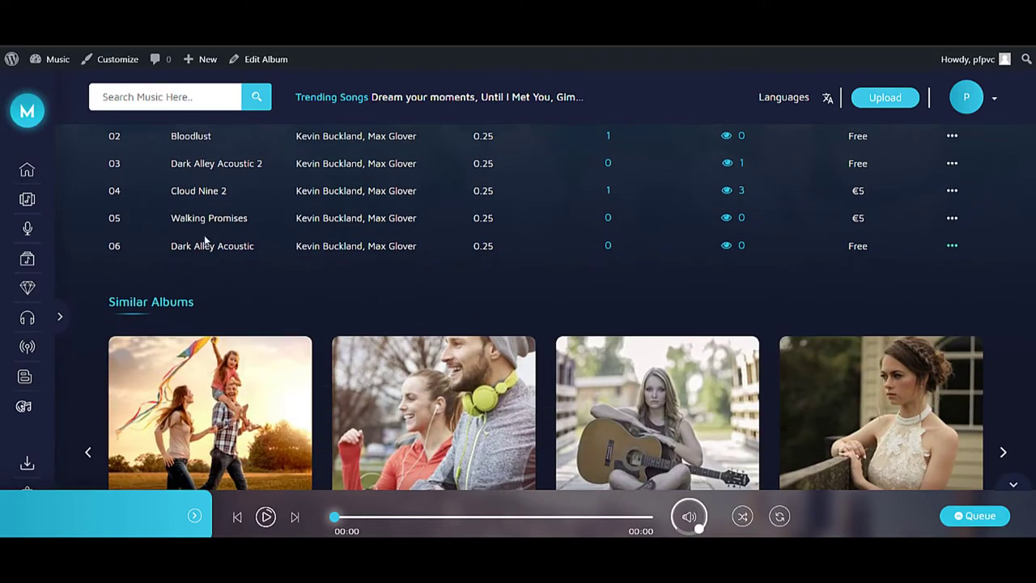
{"action": "scroll", "coordinate": [508, 217], "scroll_direction": "down", "scroll_amount": 5}
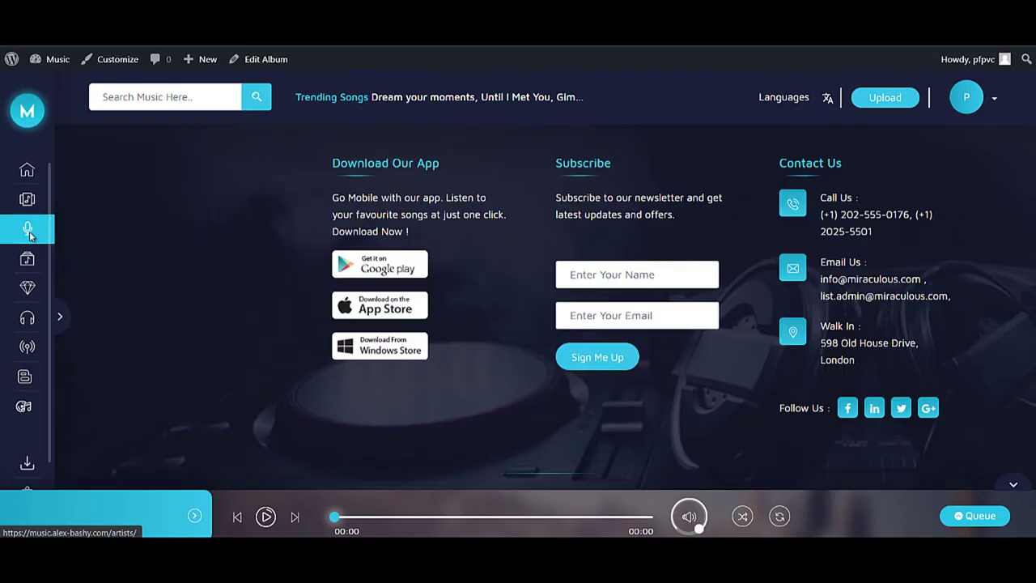
- Look through the artists page
{"action": "left_click", "coordinate": [28, 230]}
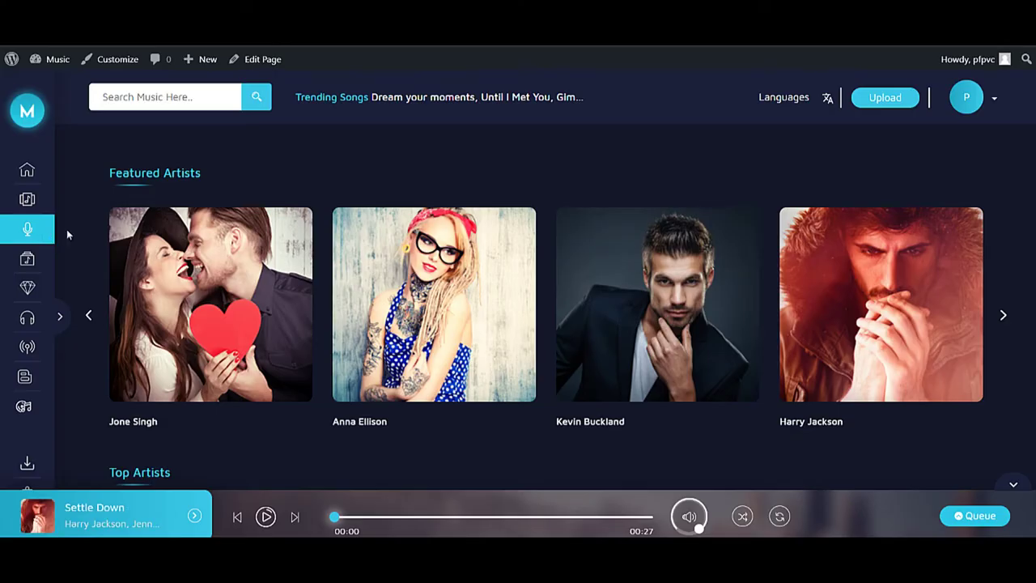
{"action": "scroll", "coordinate": [481, 236], "scroll_direction": "down", "scroll_amount": 3}
{"action": "scroll", "coordinate": [480, 236], "scroll_direction": "down", "scroll_amount": 2}
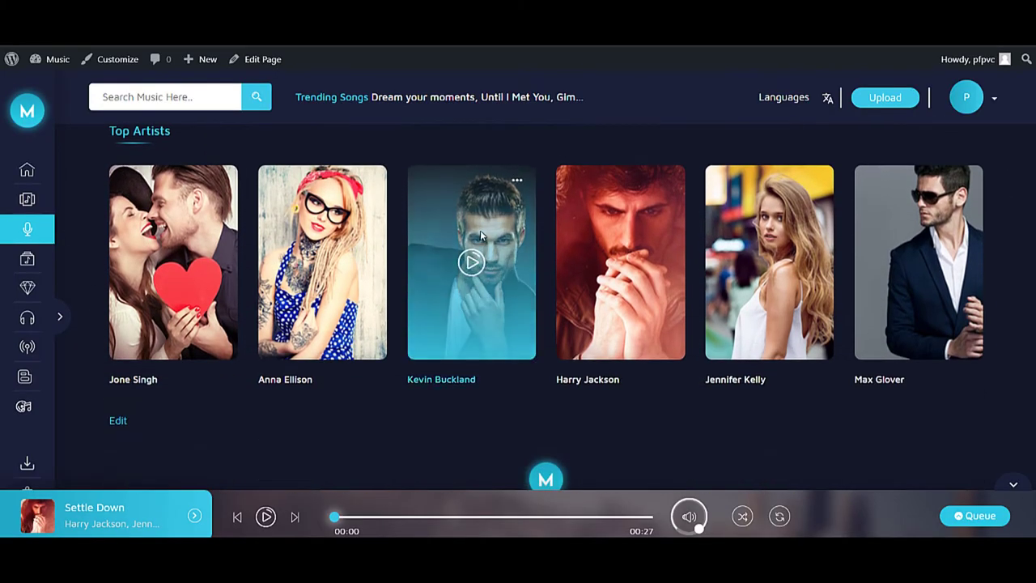
- Open the Top Genres page and look over the Blues, Classical, EDM, Jazz and Rock tiles
{"action": "left_click", "coordinate": [37, 265]}
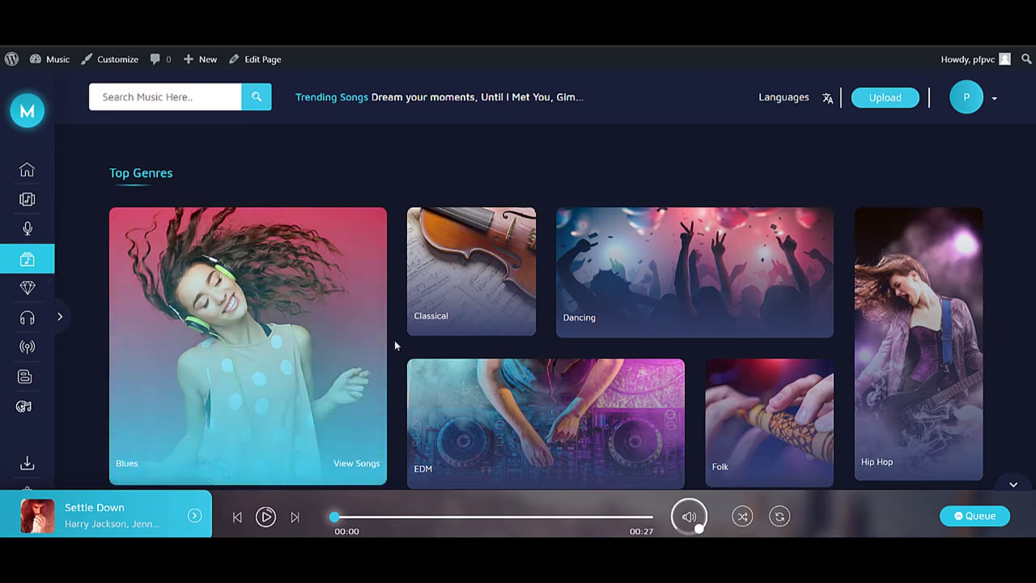
{"action": "scroll", "coordinate": [404, 344], "scroll_direction": "down", "scroll_amount": 3}
{"action": "scroll", "coordinate": [294, 307], "scroll_direction": "down", "scroll_amount": 2}
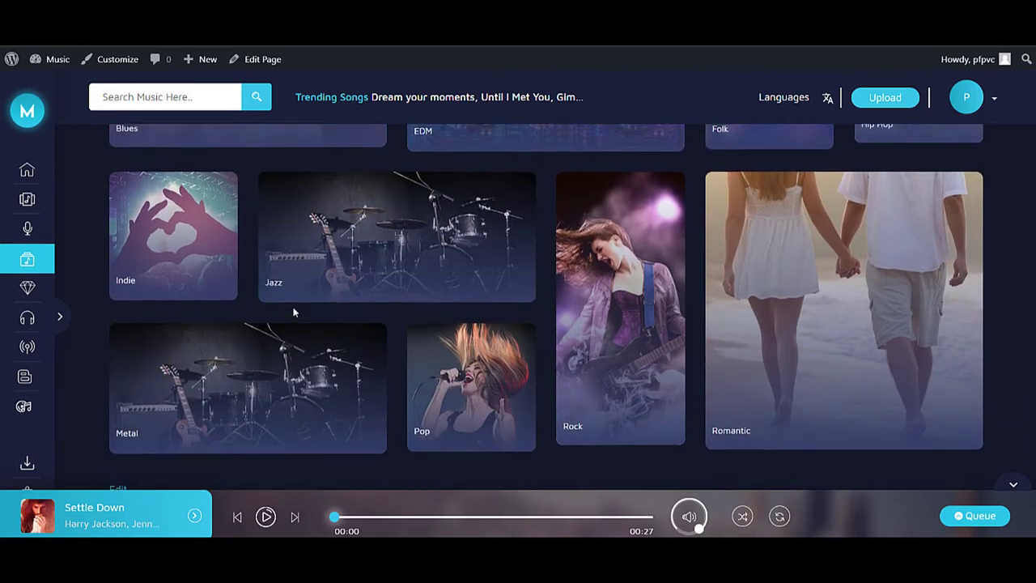
{"action": "scroll", "coordinate": [278, 300], "scroll_direction": "up", "scroll_amount": 3}
{"action": "mouse_move", "coordinate": [278, 300]}
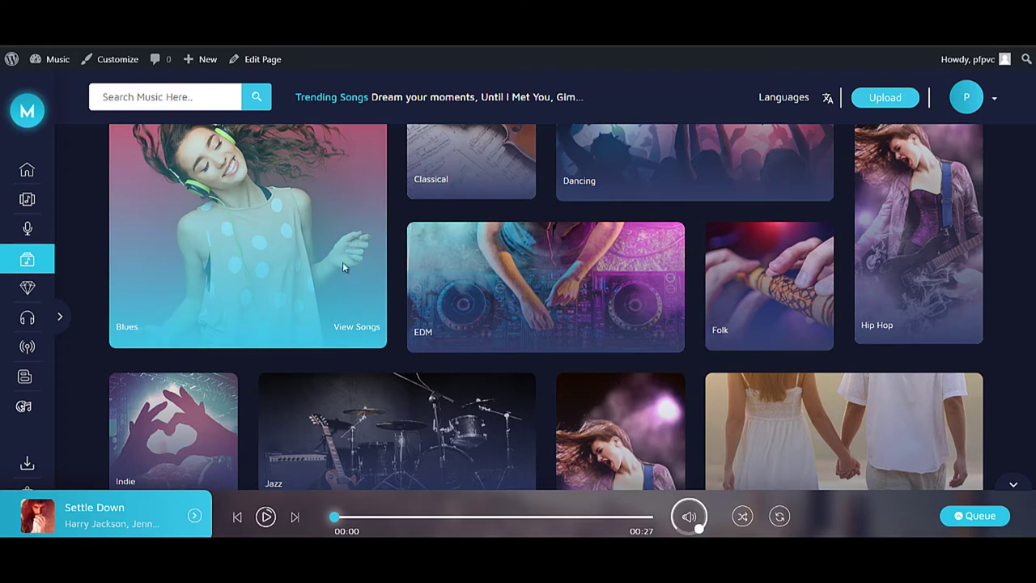
- Browse the songs in the Blues genre
{"action": "left_click", "coordinate": [361, 332]}
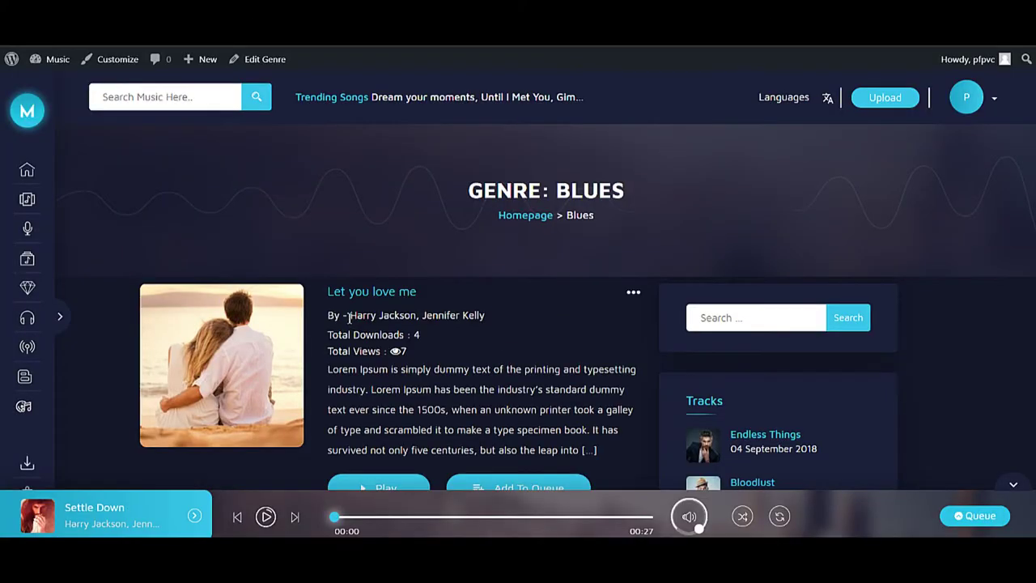
{"action": "scroll", "coordinate": [349, 319], "scroll_direction": "down", "scroll_amount": 7}
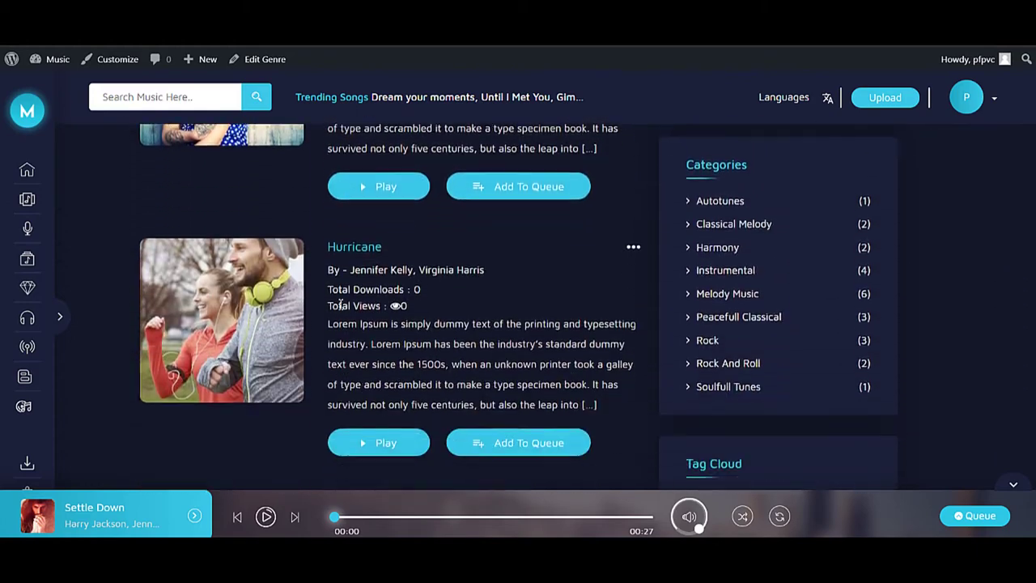
{"action": "scroll", "coordinate": [340, 304], "scroll_direction": "down", "scroll_amount": 1}
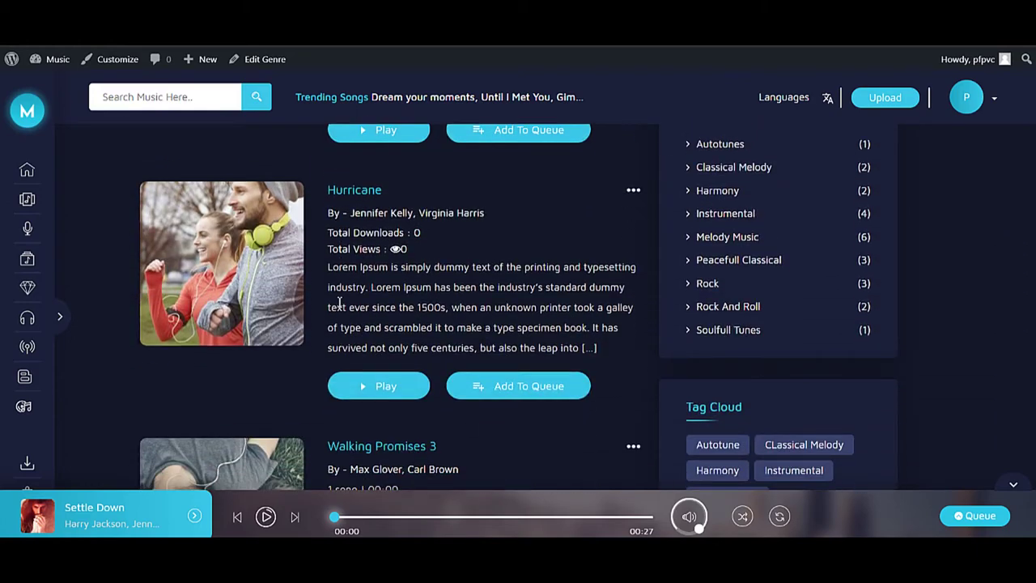
{"action": "scroll", "coordinate": [69, 361], "scroll_direction": "down", "scroll_amount": 3}
{"action": "scroll", "coordinate": [59, 364], "scroll_direction": "down", "scroll_amount": 3}
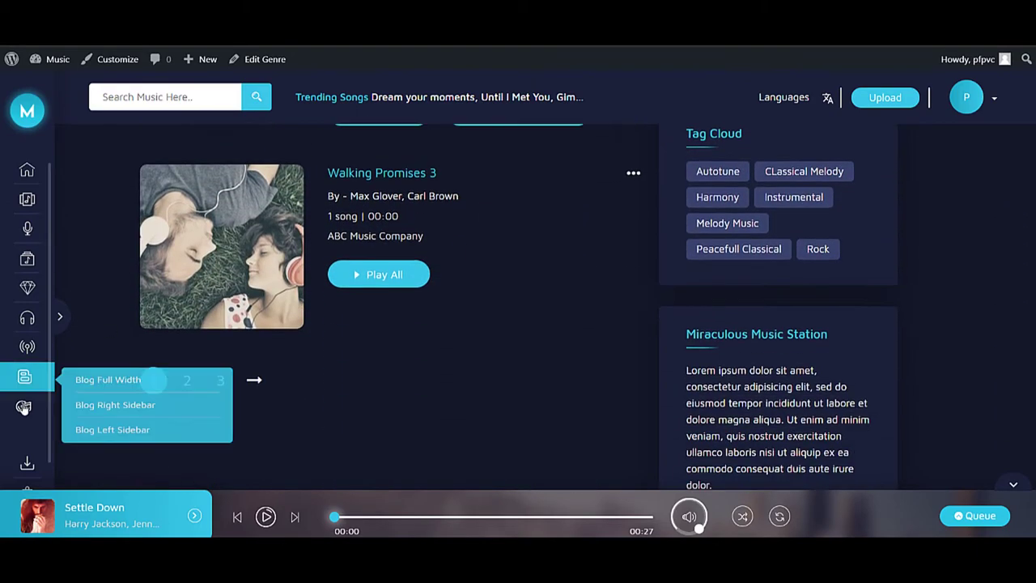
- Play Dark Alley Acoustic from the shop, review its product page, then head back home
{"action": "left_click", "coordinate": [26, 410]}
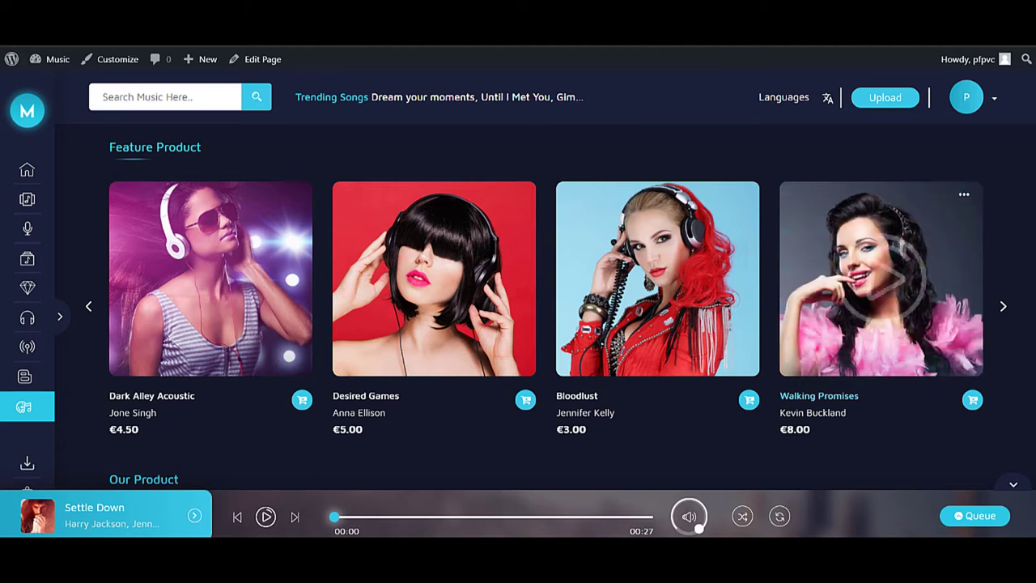
{"action": "left_click", "coordinate": [209, 278]}
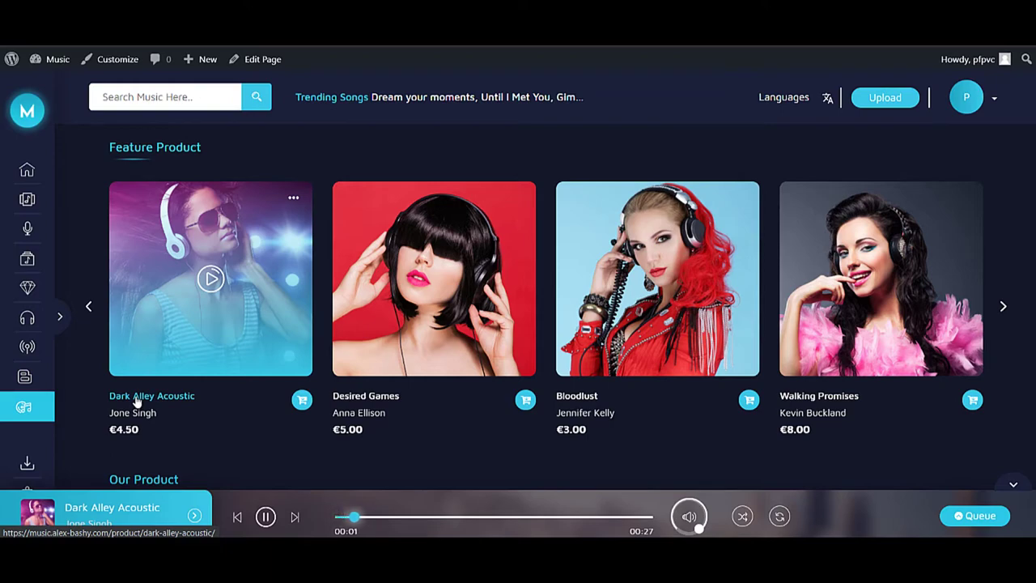
{"action": "left_click", "coordinate": [137, 402]}
{"action": "scroll", "coordinate": [729, 271], "scroll_direction": "down", "scroll_amount": 2}
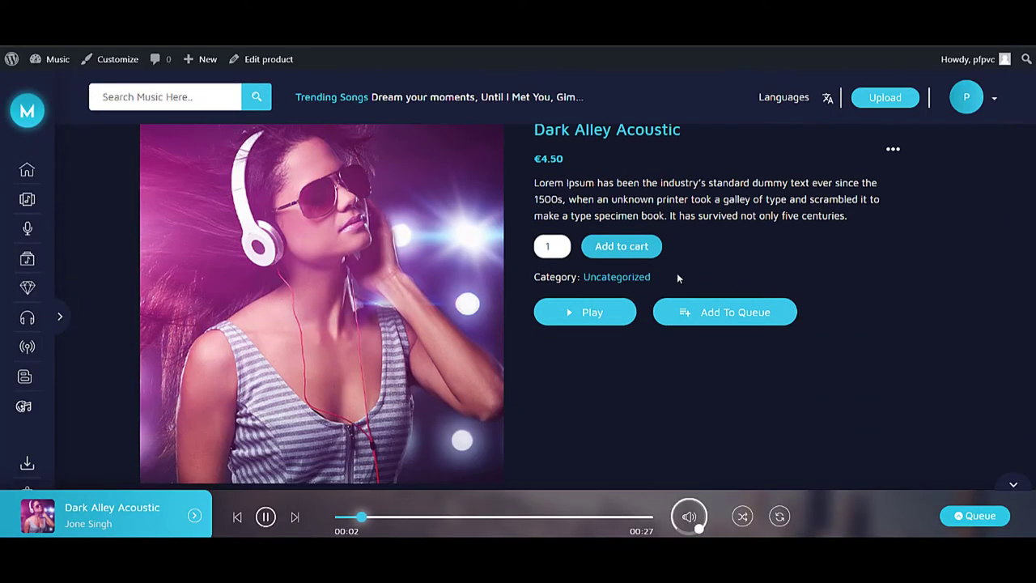
{"action": "scroll", "coordinate": [591, 292], "scroll_direction": "down", "scroll_amount": 1}
{"action": "scroll", "coordinate": [559, 317], "scroll_direction": "down", "scroll_amount": 3}
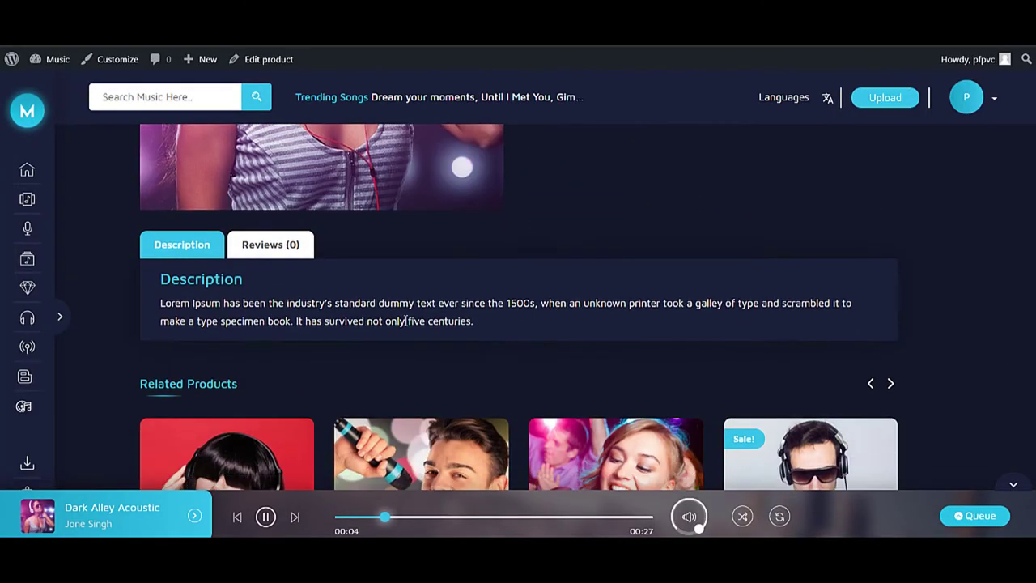
{"action": "scroll", "coordinate": [336, 289], "scroll_direction": "up", "scroll_amount": 6}
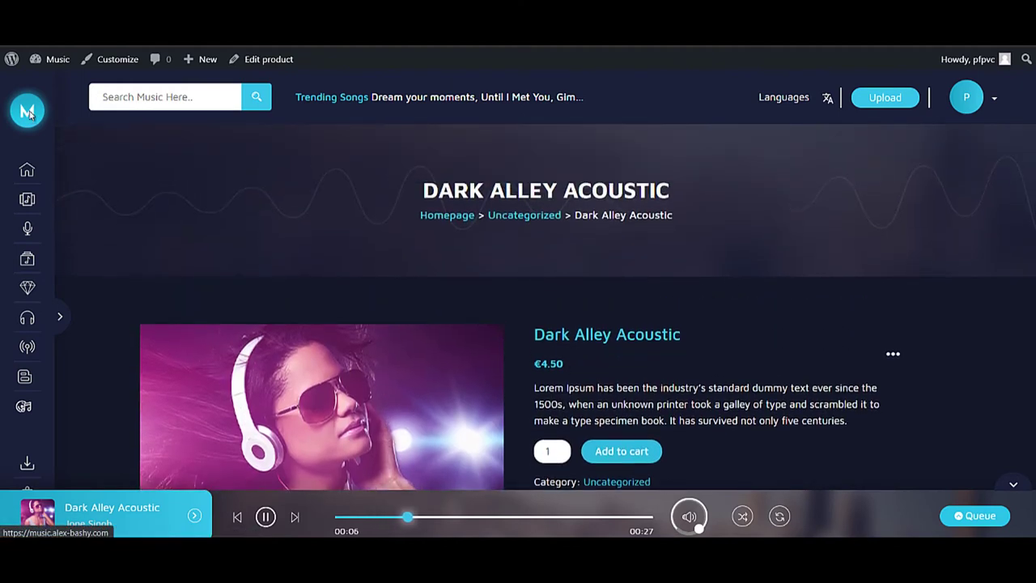
{"action": "left_click", "coordinate": [35, 118]}
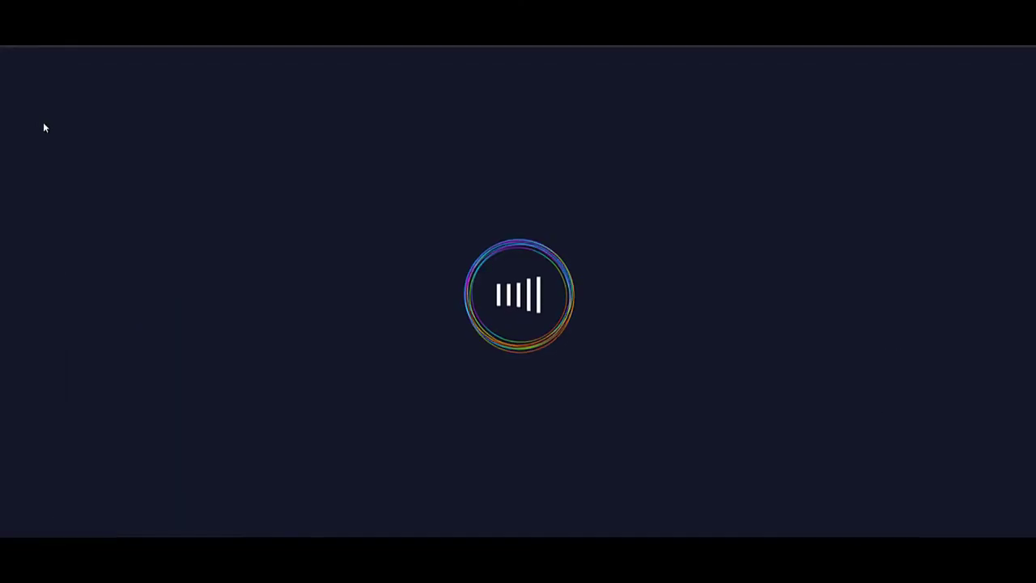
- Scroll through the site's home page and back up
{"action": "scroll", "coordinate": [728, 135], "scroll_direction": "down", "scroll_amount": 8}
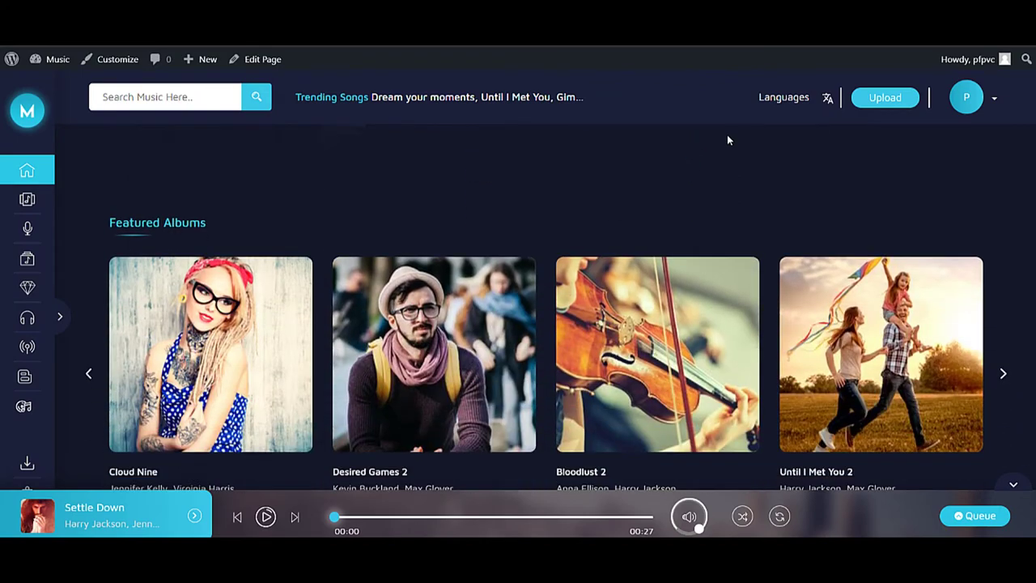
{"action": "scroll", "coordinate": [727, 137], "scroll_direction": "down", "scroll_amount": 4}
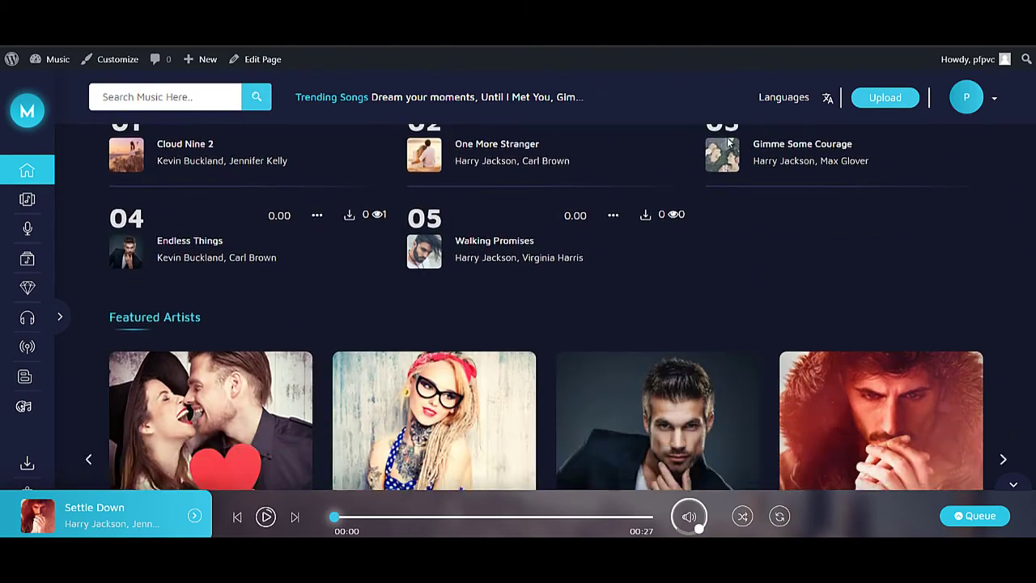
{"action": "scroll", "coordinate": [728, 141], "scroll_direction": "down", "scroll_amount": 10}
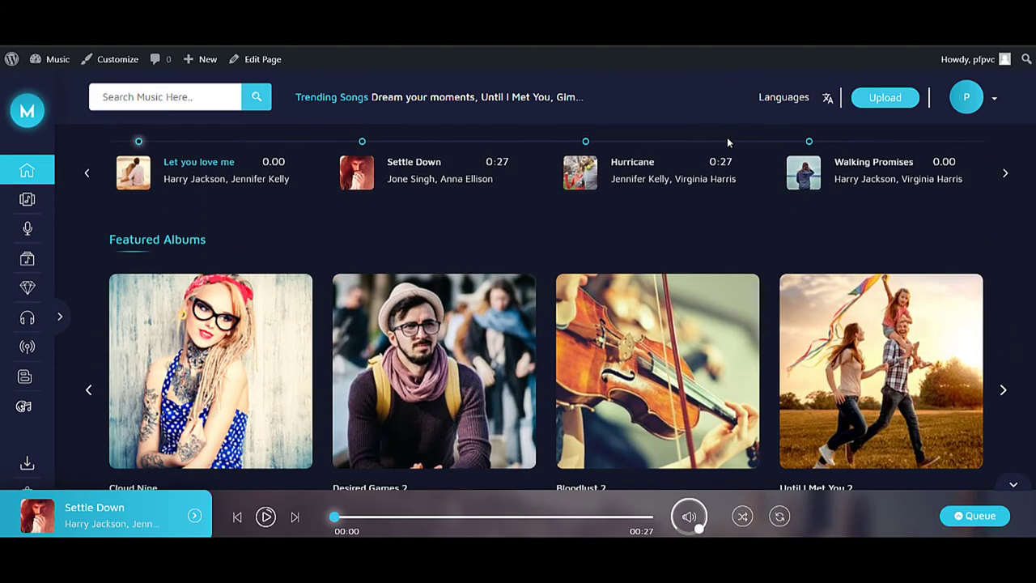
{"action": "scroll", "coordinate": [727, 140], "scroll_direction": "down", "scroll_amount": 8}
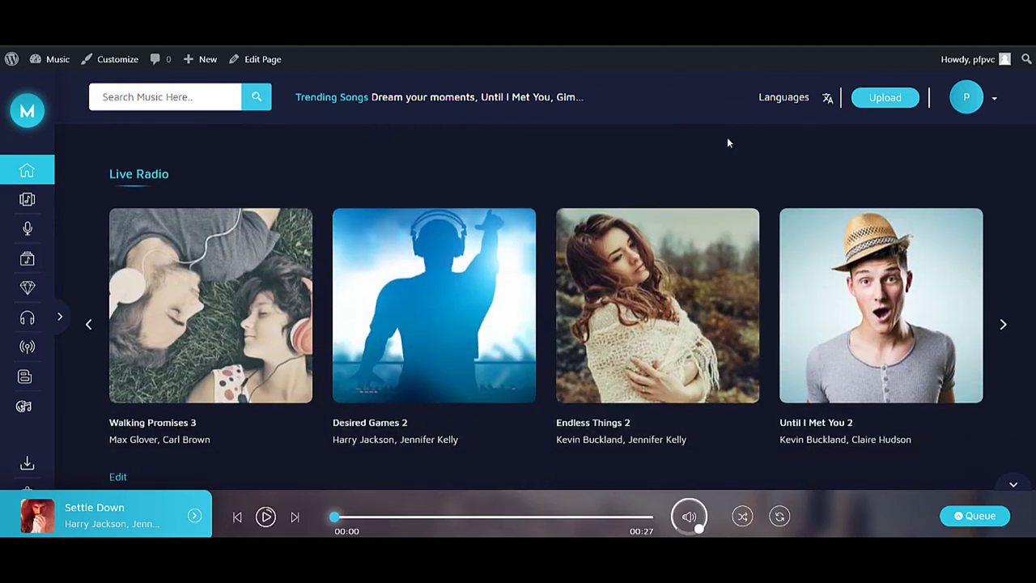
{"action": "scroll", "coordinate": [727, 142], "scroll_direction": "down", "scroll_amount": 1}
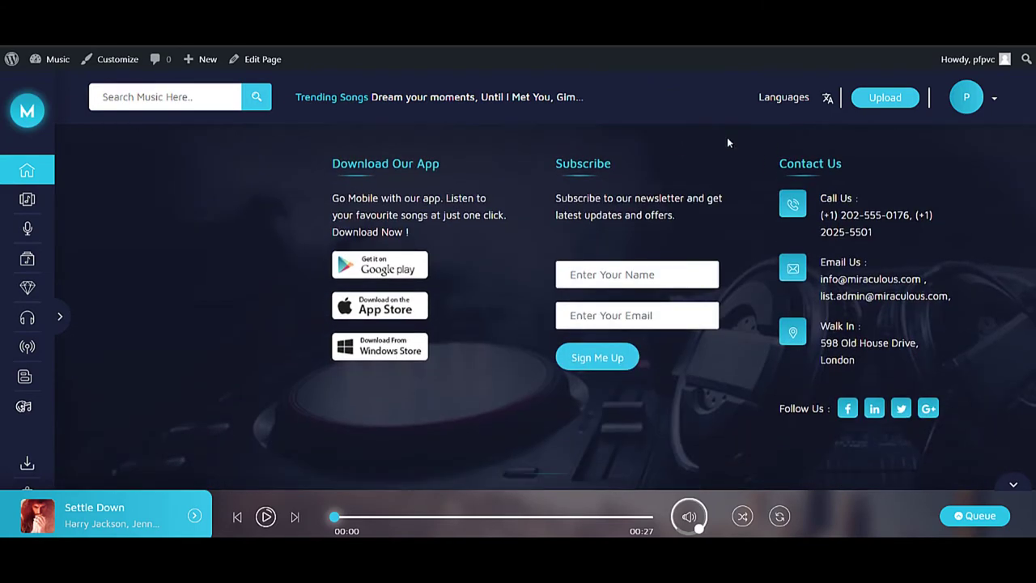
{"action": "scroll", "coordinate": [727, 140], "scroll_direction": "up", "scroll_amount": 10}
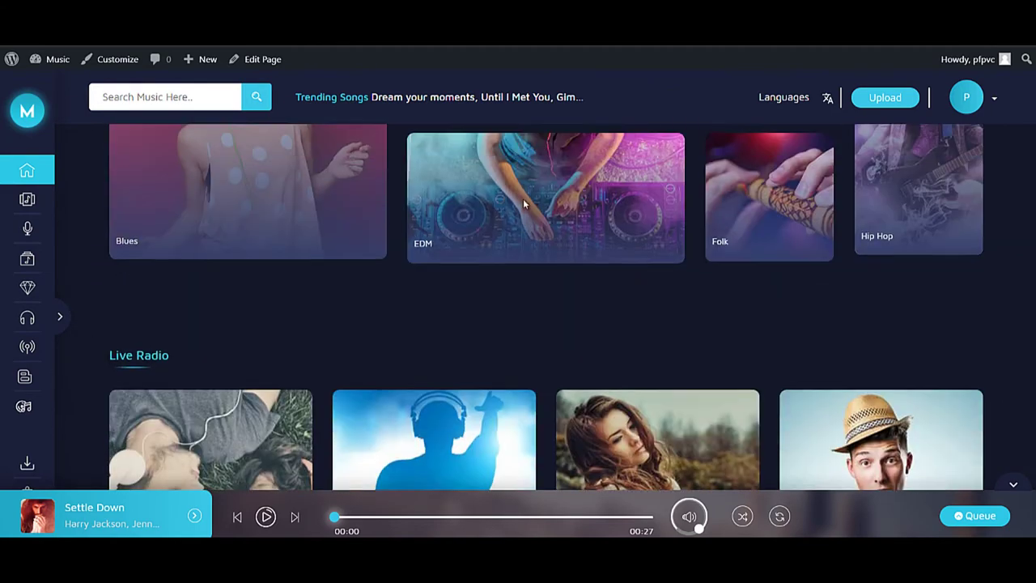
{"action": "scroll", "coordinate": [491, 217], "scroll_direction": "up", "scroll_amount": 10}
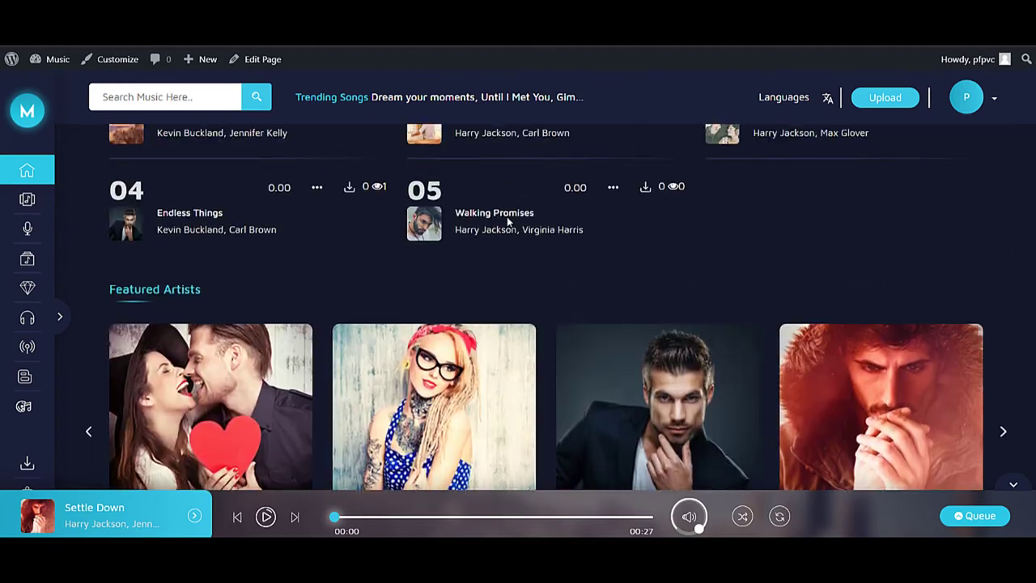
{"action": "scroll", "coordinate": [508, 216], "scroll_direction": "up", "scroll_amount": 8}
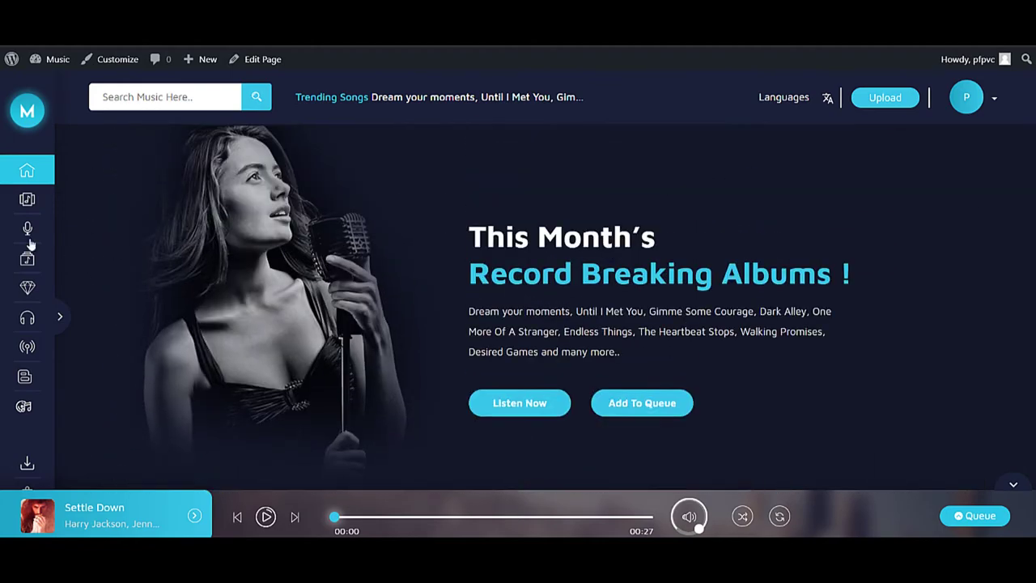
- Open the Featured Albums page and select Desired Games 2
{"action": "left_click", "coordinate": [27, 207]}
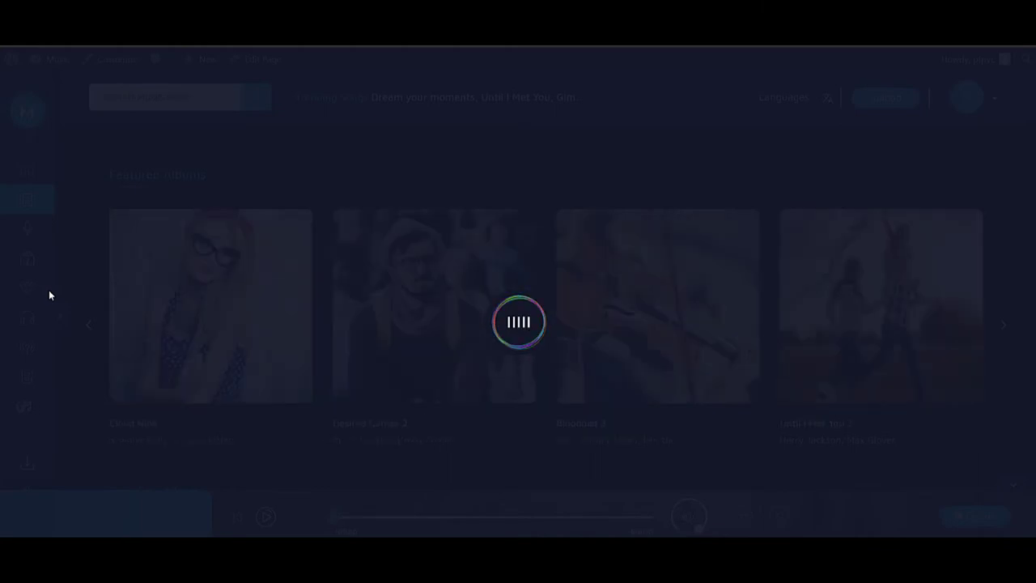
{"action": "scroll", "coordinate": [751, 254], "scroll_direction": "down", "scroll_amount": 3}
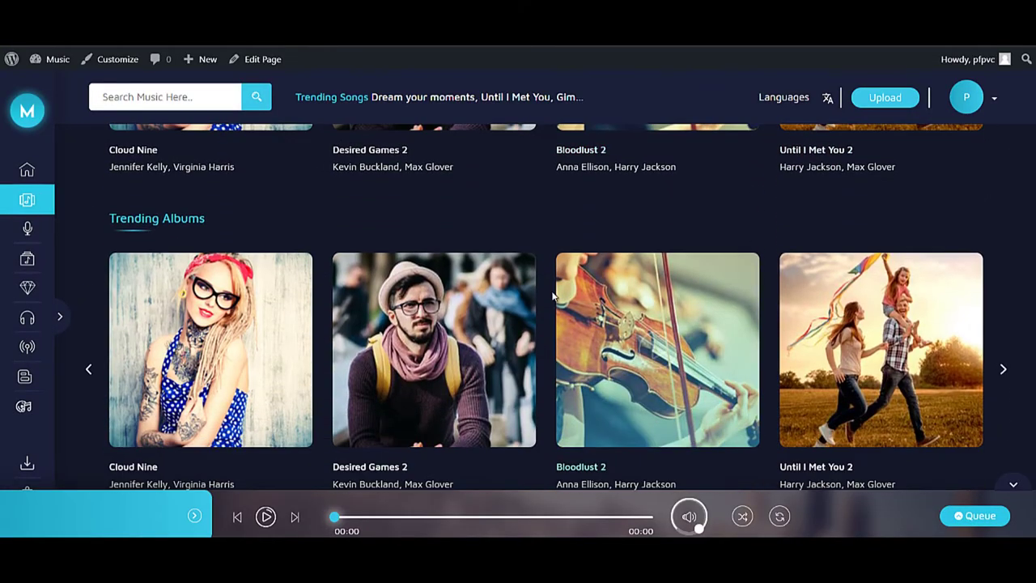
{"action": "scroll", "coordinate": [386, 323], "scroll_direction": "up", "scroll_amount": 3}
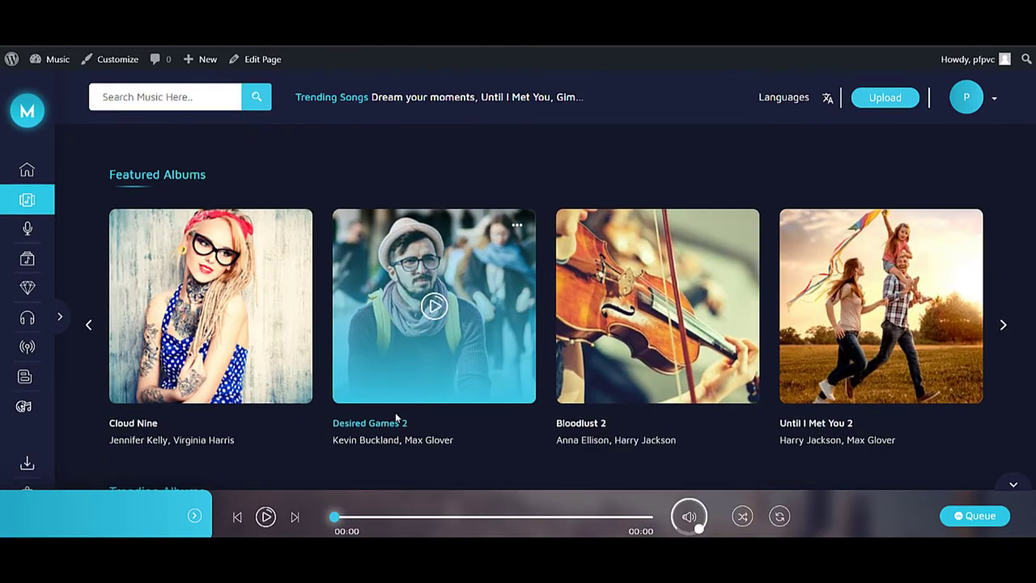
{"action": "left_click", "coordinate": [388, 423]}
- Scroll the Desired Games 2 page through its songs down to Similar Albums
{"action": "scroll", "coordinate": [389, 423], "scroll_direction": "down", "scroll_amount": 3}
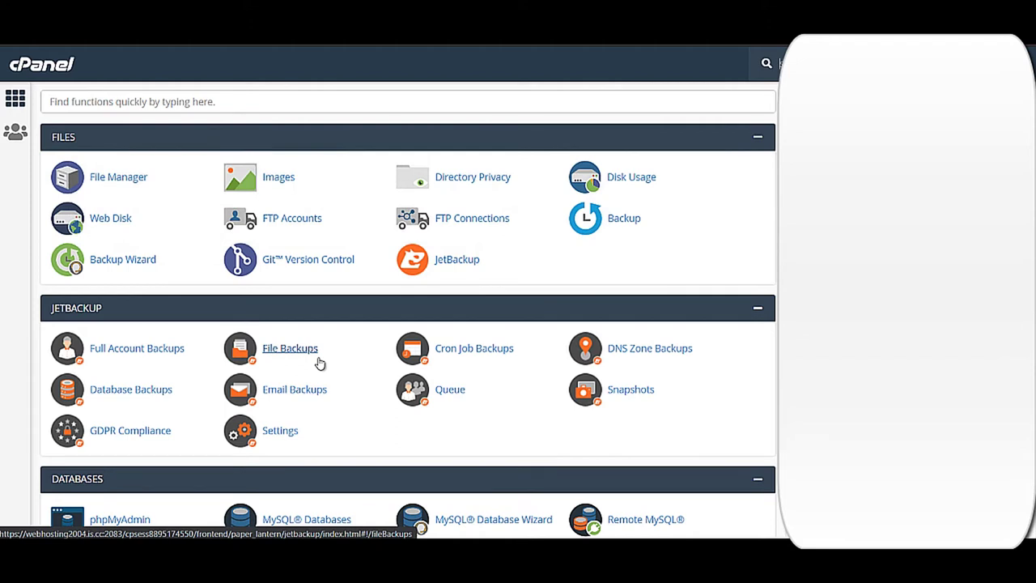
- Open Subdomains and keep alex-bashy.com as the parent domain
{"action": "scroll", "coordinate": [753, 493], "scroll_direction": "down", "scroll_amount": 3}
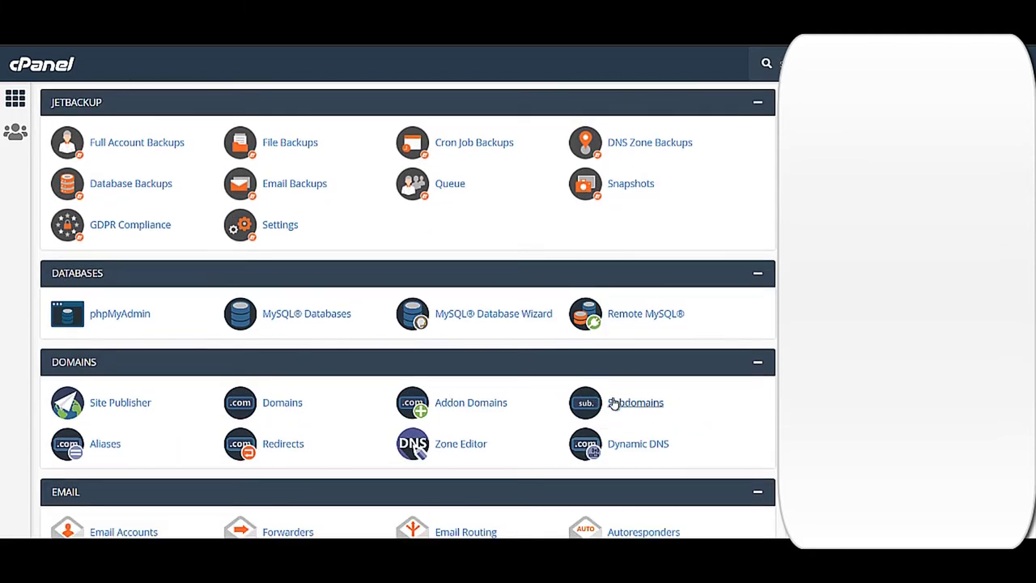
{"action": "left_click", "coordinate": [620, 402]}
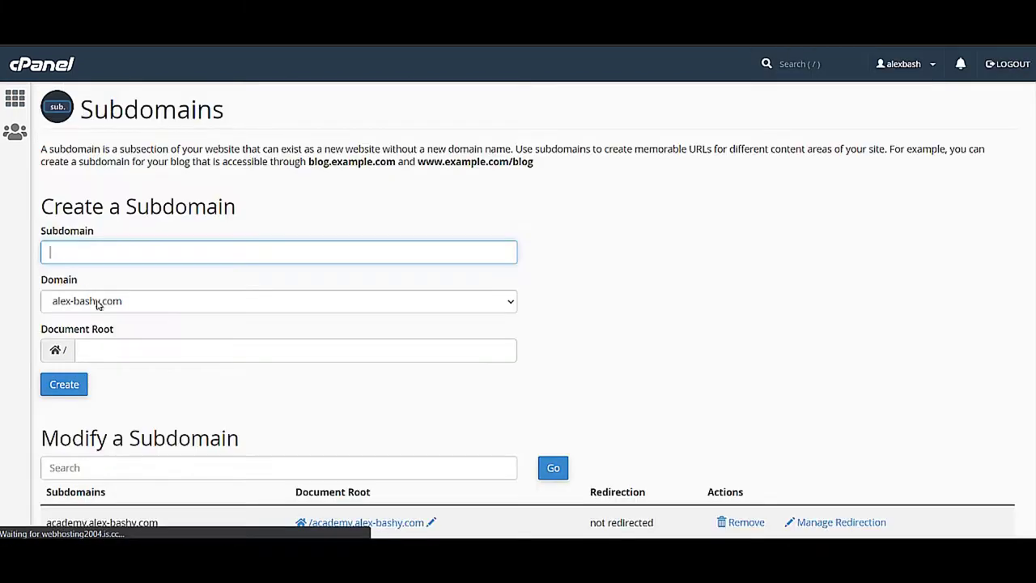
{"action": "left_click", "coordinate": [152, 309]}
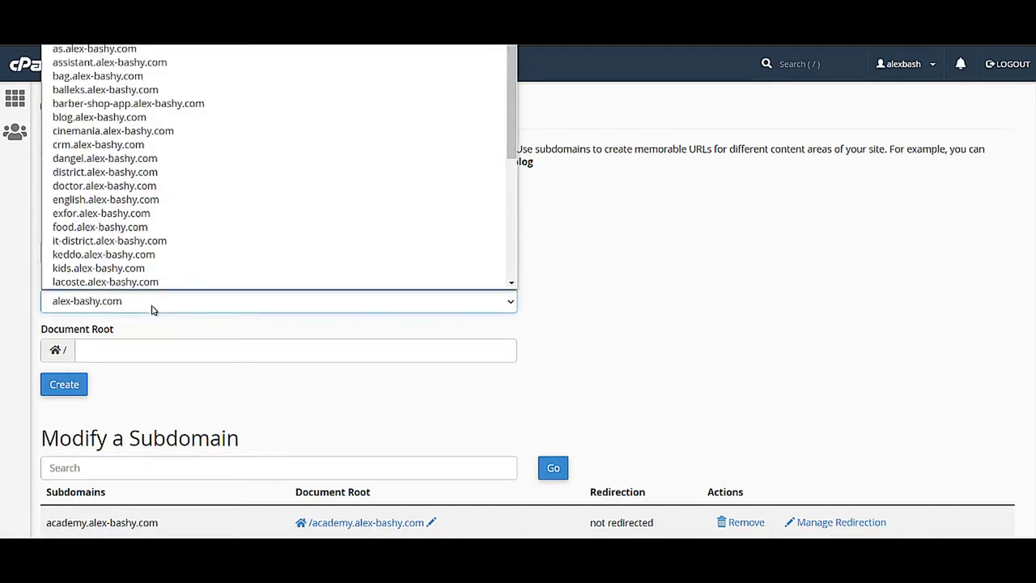
{"action": "left_click", "coordinate": [152, 309]}
{"action": "left_click", "coordinate": [146, 297]}
{"action": "scroll", "coordinate": [139, 227], "scroll_direction": "down", "scroll_amount": 1}
{"action": "left_click", "coordinate": [812, 270]}
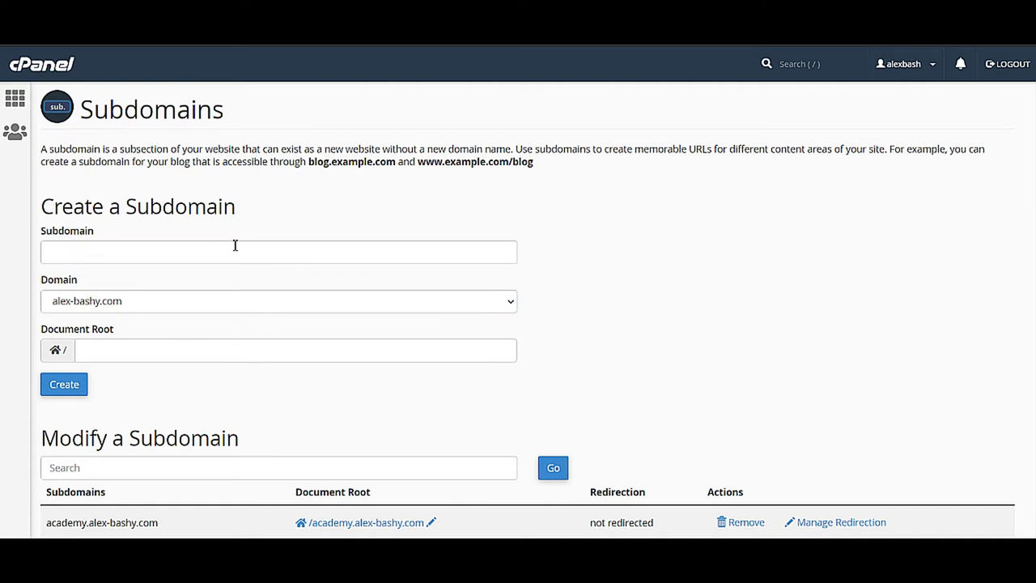
- Create the r-fashion subdomain and return to the cPanel dashboard
{"action": "left_click", "coordinate": [155, 253]}
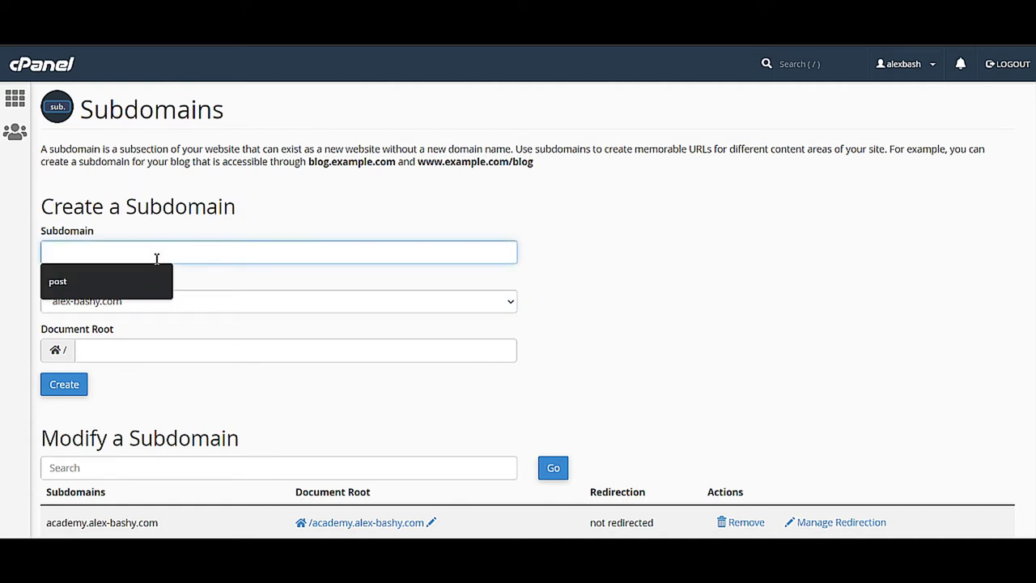
{"action": "key", "text": "Escape"}
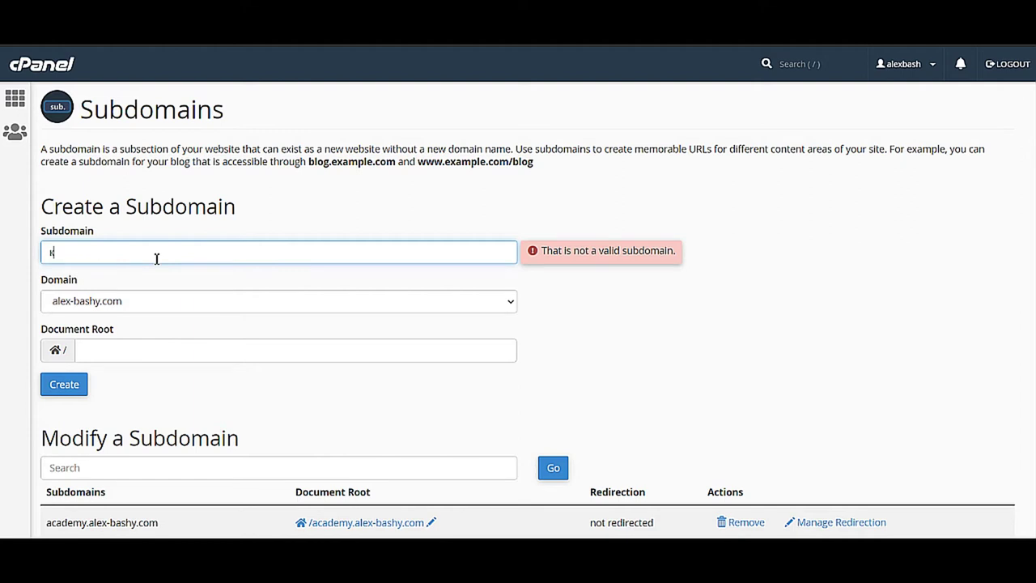
{"action": "type", "text": "r-fa"}
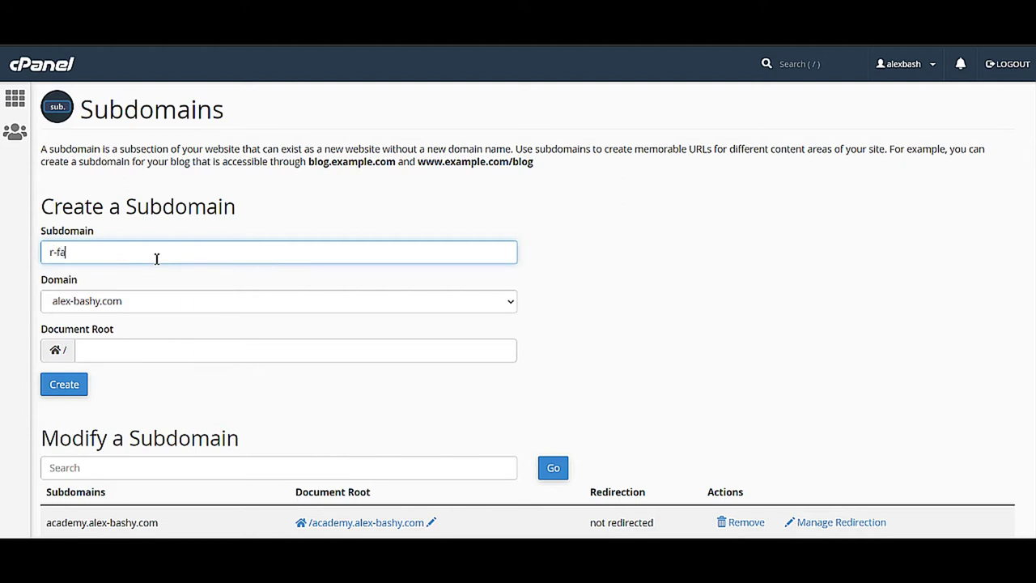
{"action": "type", "text": "shion"}
{"action": "left_click", "coordinate": [57, 391]}
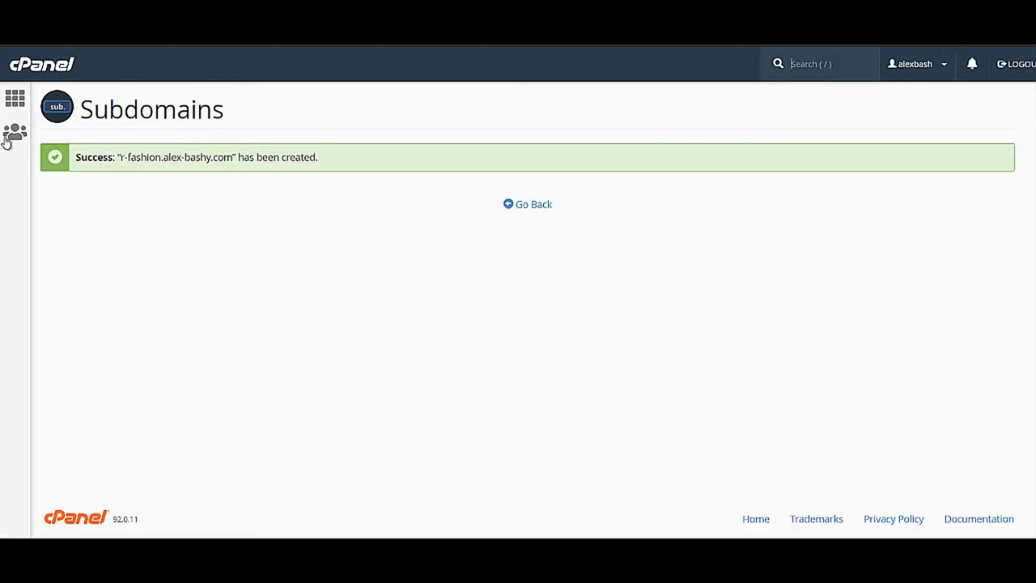
{"action": "left_click", "coordinate": [13, 102]}
{"action": "scroll", "coordinate": [210, 301], "scroll_direction": "down", "scroll_amount": 15}
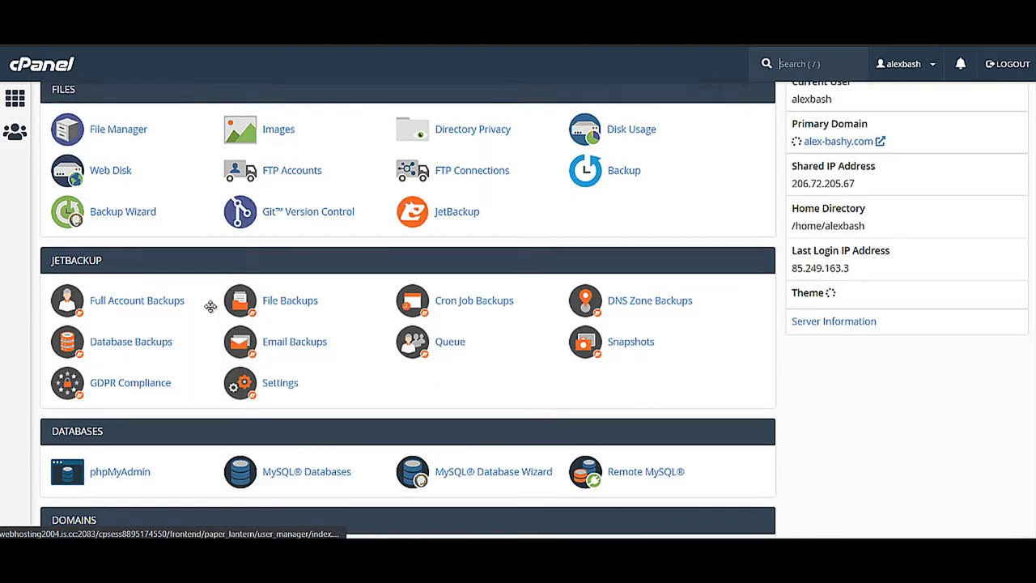
- Open WordPress in the Softaculous Apps Installer
{"action": "scroll", "coordinate": [268, 332], "scroll_direction": "up", "scroll_amount": 2}
{"action": "scroll", "coordinate": [266, 340], "scroll_direction": "up", "scroll_amount": 7}
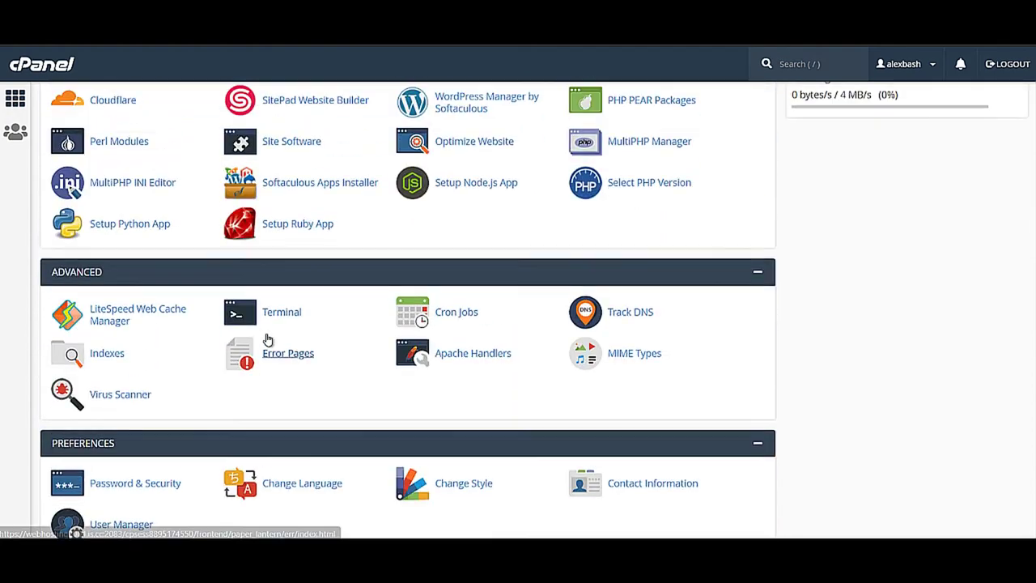
{"action": "scroll", "coordinate": [250, 340], "scroll_direction": "down", "scroll_amount": 10}
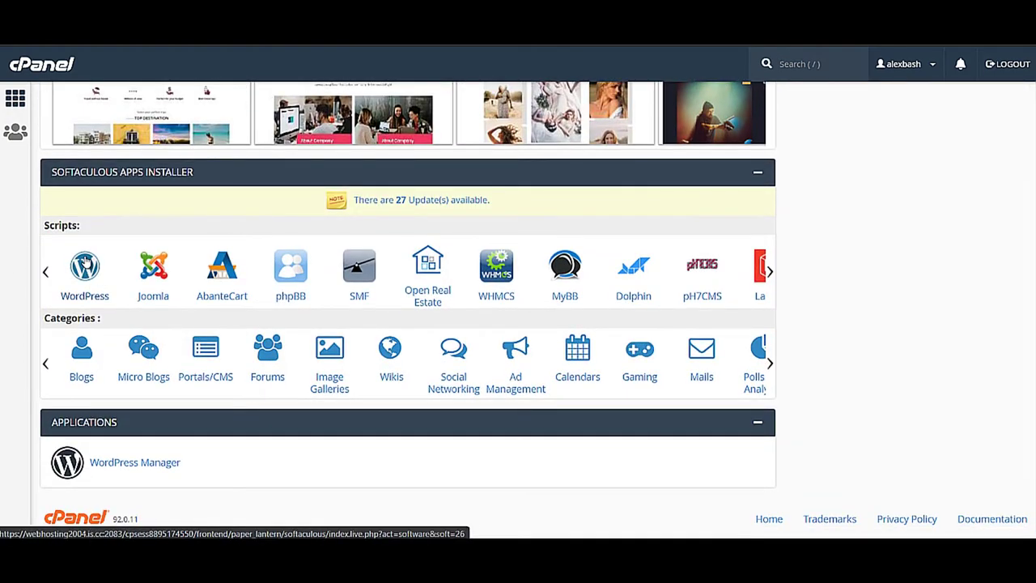
{"action": "left_click", "coordinate": [84, 269]}
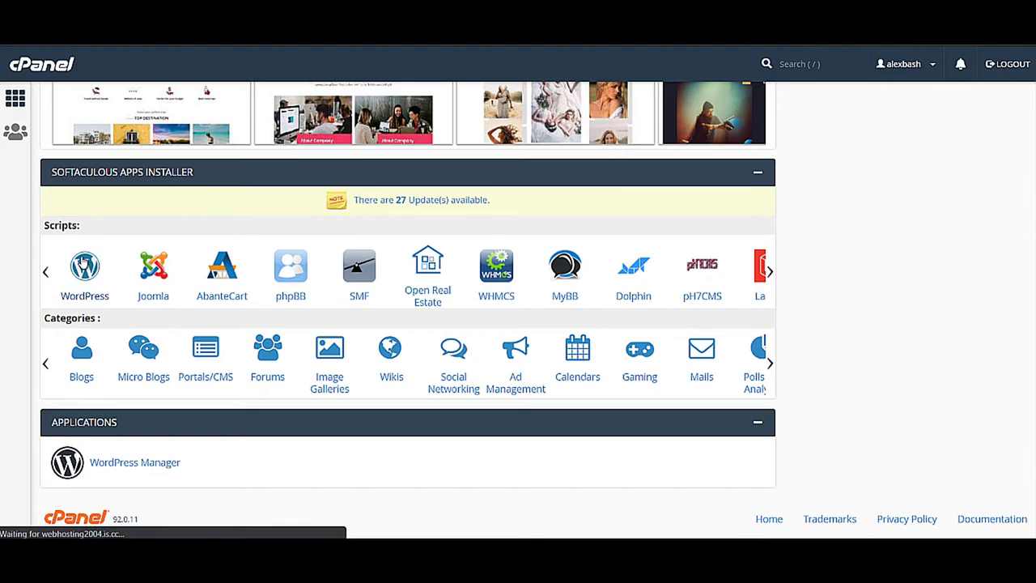
{"action": "scroll", "coordinate": [348, 429], "scroll_direction": "down", "scroll_amount": 7}
{"action": "scroll", "coordinate": [340, 405], "scroll_direction": "up", "scroll_amount": 2}
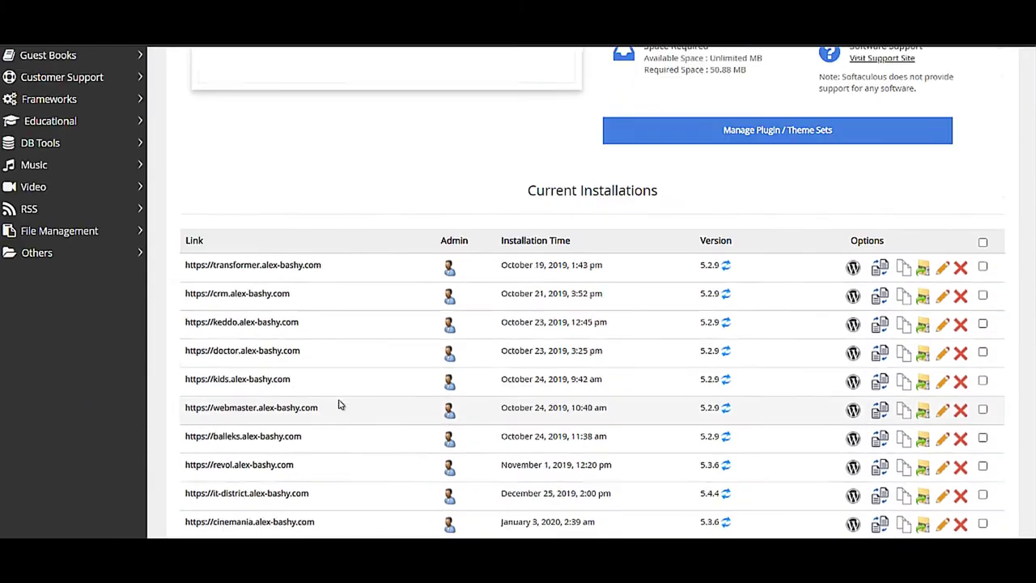
{"action": "scroll", "coordinate": [340, 405], "scroll_direction": "up", "scroll_amount": 5}
{"action": "left_click", "coordinate": [244, 207]}
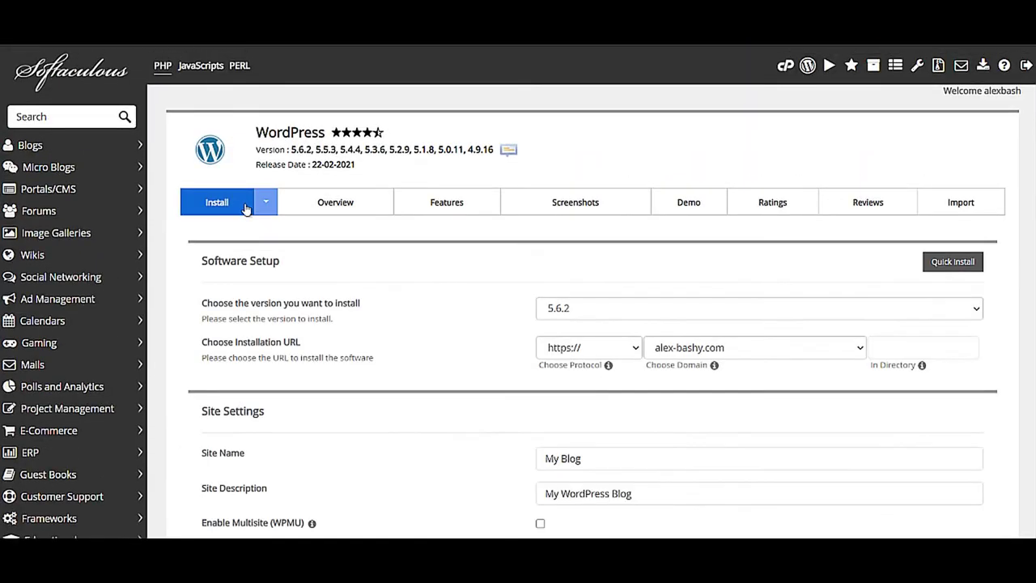
{"action": "left_click", "coordinate": [813, 349]}
{"action": "scroll", "coordinate": [714, 289], "scroll_direction": "down", "scroll_amount": 1}
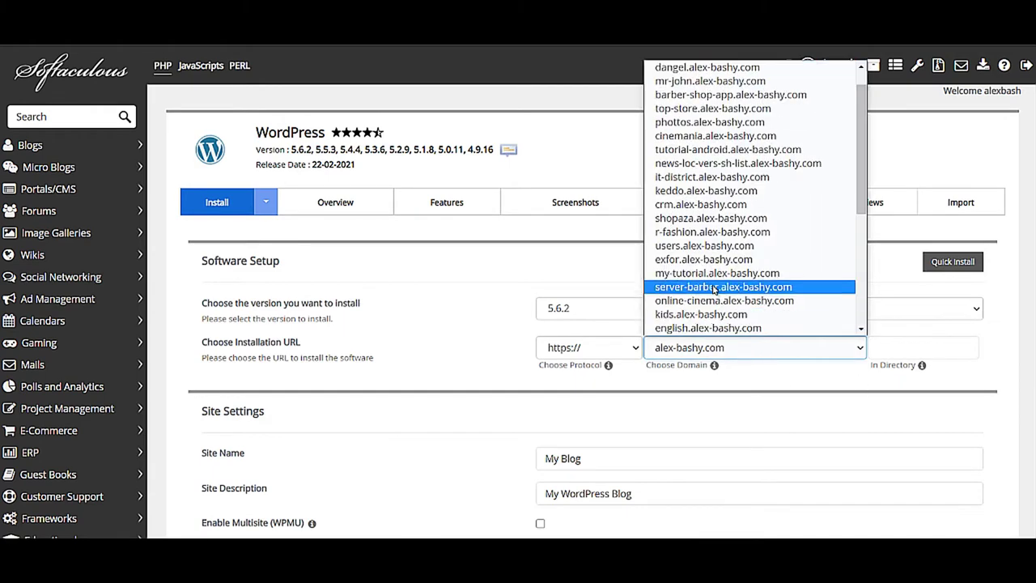
{"action": "left_click", "coordinate": [712, 232]}
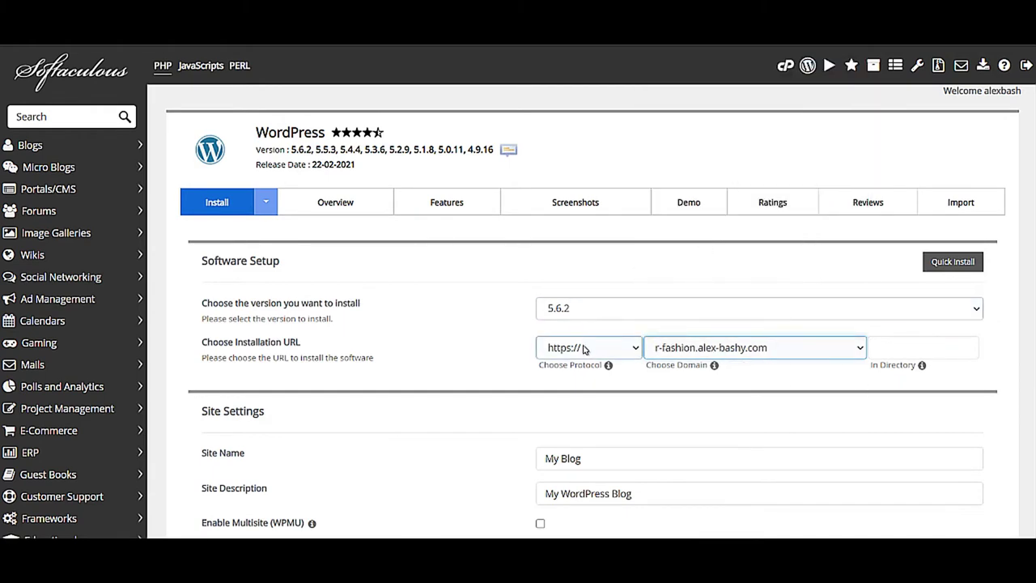
{"action": "scroll", "coordinate": [819, 375], "scroll_direction": "down", "scroll_amount": 2}
{"action": "scroll", "coordinate": [879, 258], "scroll_direction": "up", "scroll_amount": 1}
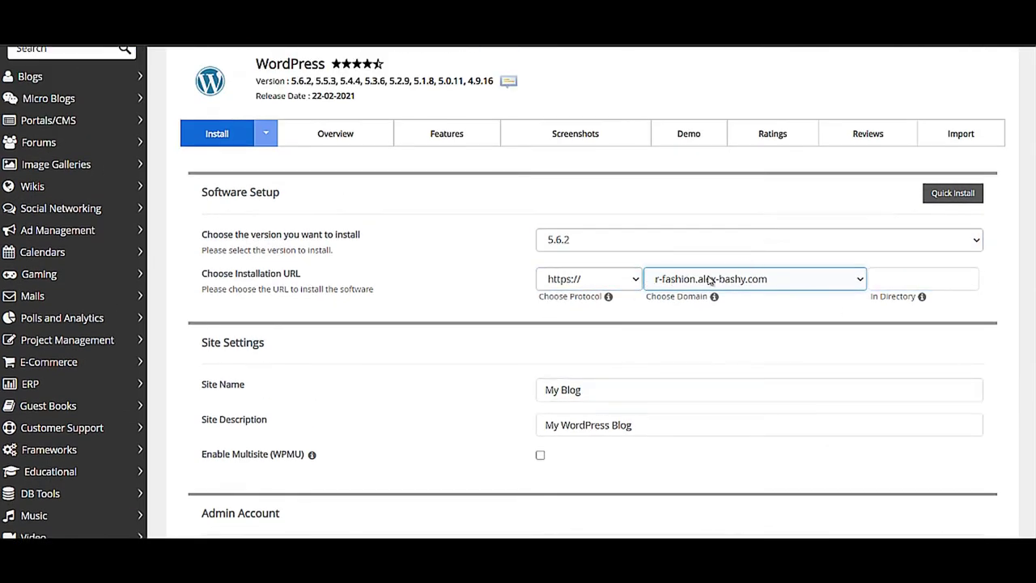
- Set the site name to 'R-Fashion' and the description to 'r-fashion'
{"action": "left_click", "coordinate": [592, 400]}
{"action": "triple_click", "coordinate": [564, 396]}
{"action": "type", "text": "R"}
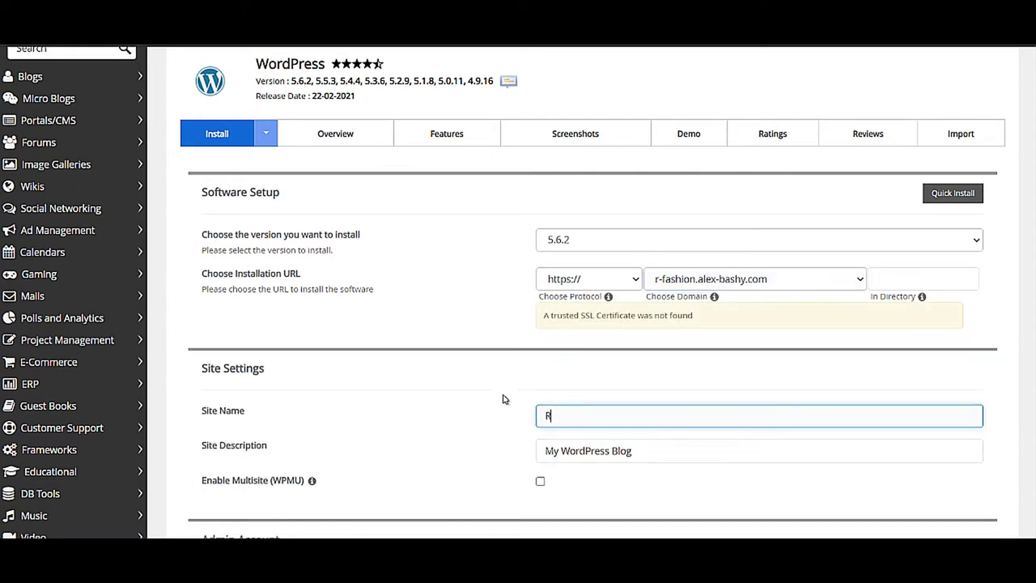
{"action": "type", "text": "-Fashion"}
{"action": "triple_click", "coordinate": [650, 446]}
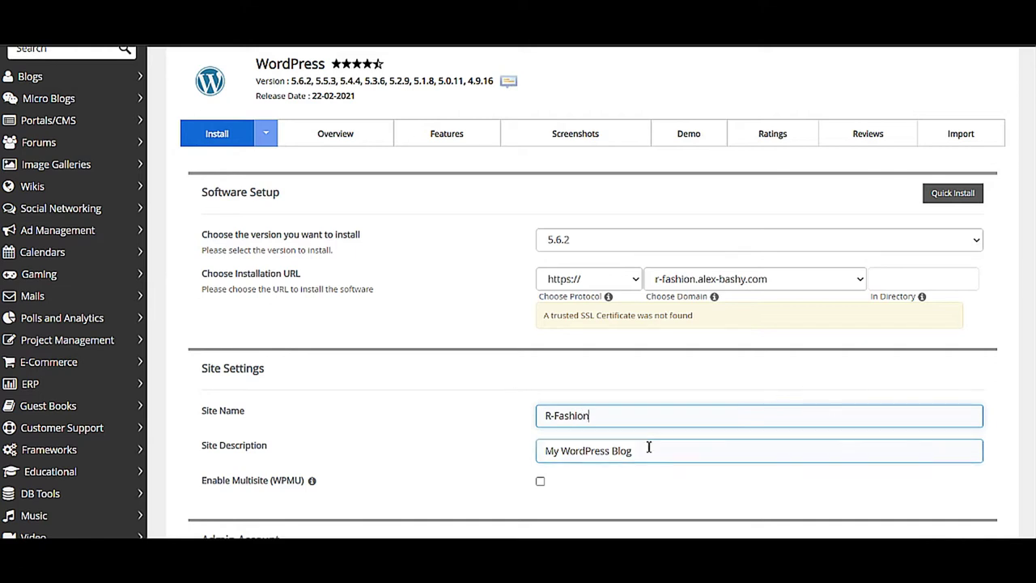
{"action": "type", "text": "r-fashion"}
- Set admin username 'fashion', generate a new password and enter the admin's e-mail
{"action": "scroll", "coordinate": [636, 457], "scroll_direction": "down", "scroll_amount": 2}
{"action": "left_click_drag", "start_coordinate": [607, 458], "coordinate": [475, 446]}
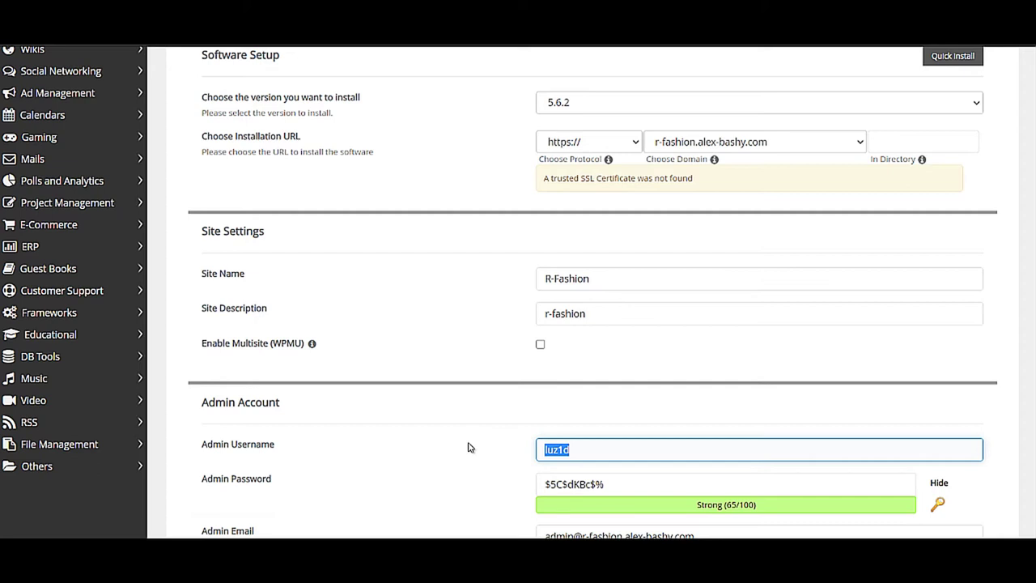
{"action": "type", "text": "fashion"}
{"action": "left_click", "coordinate": [938, 505]}
{"action": "scroll", "coordinate": [675, 326], "scroll_direction": "down", "scroll_amount": 3}
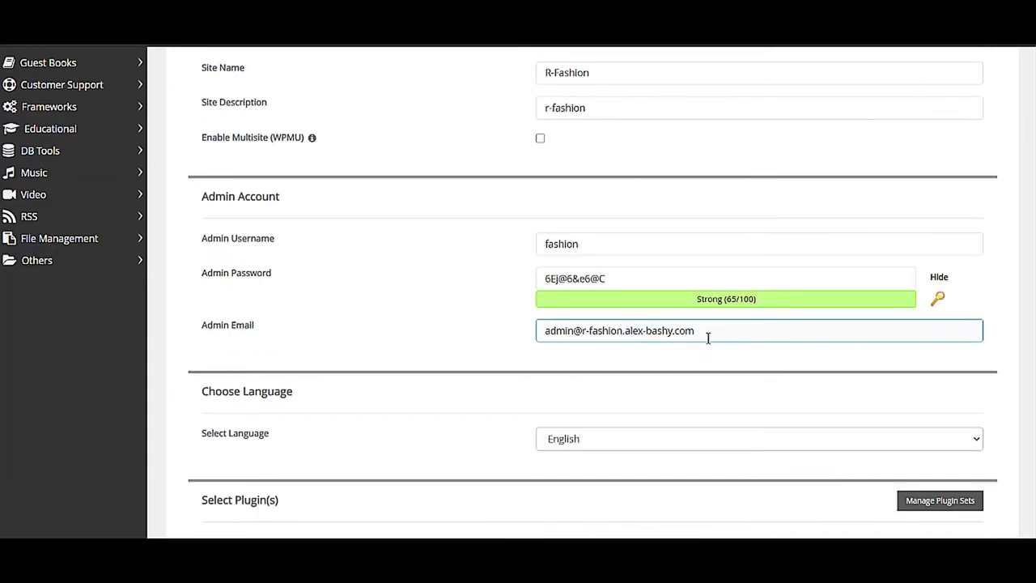
{"action": "left_click_drag", "start_coordinate": [708, 335], "coordinate": [463, 342]}
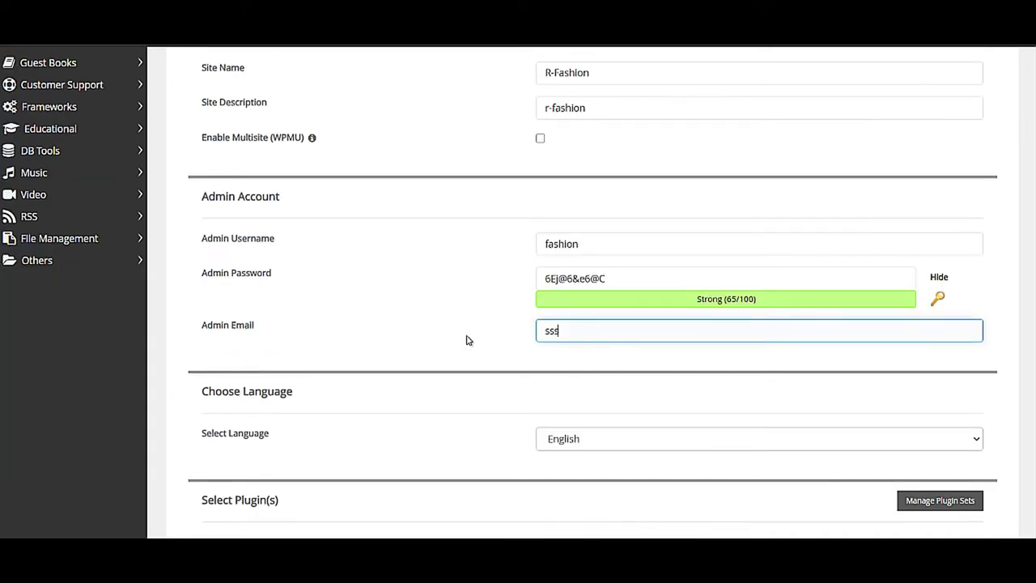
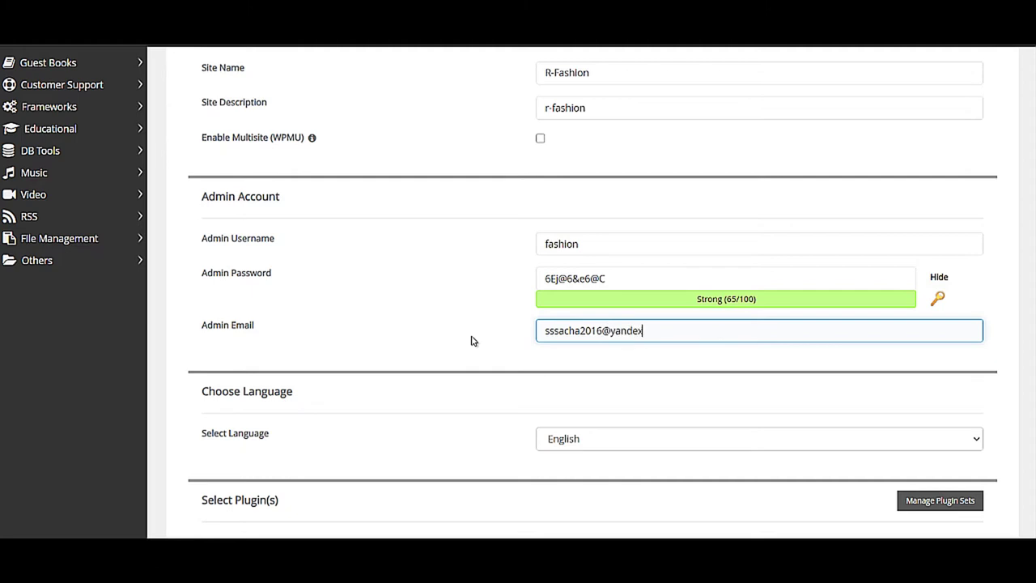
{"action": "left_click", "coordinate": [690, 359]}
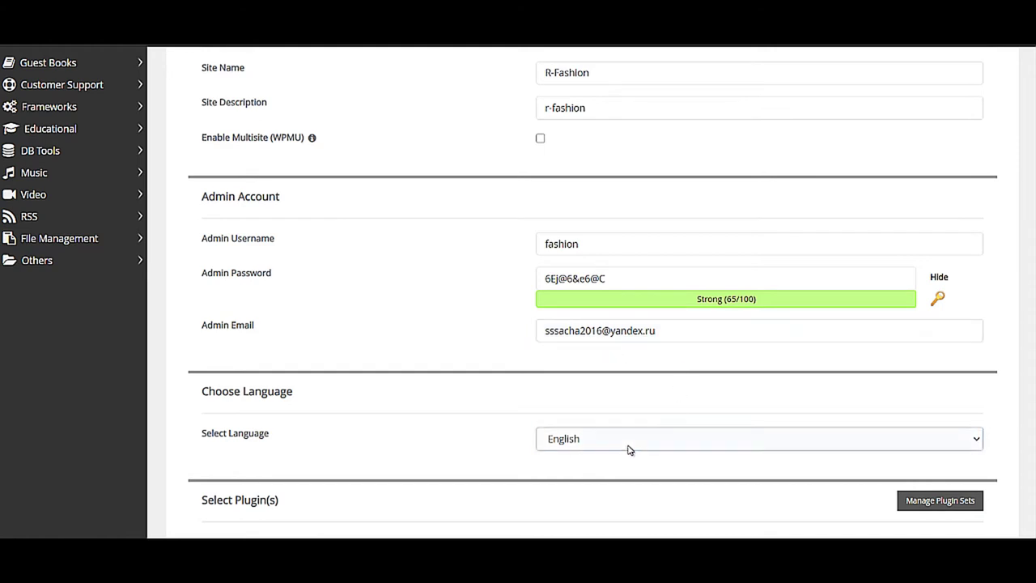
- Choose Russian as the site language and run the WordPress installation
{"action": "scroll", "coordinate": [628, 446], "scroll_direction": "down", "scroll_amount": 3}
{"action": "left_click", "coordinate": [640, 244]}
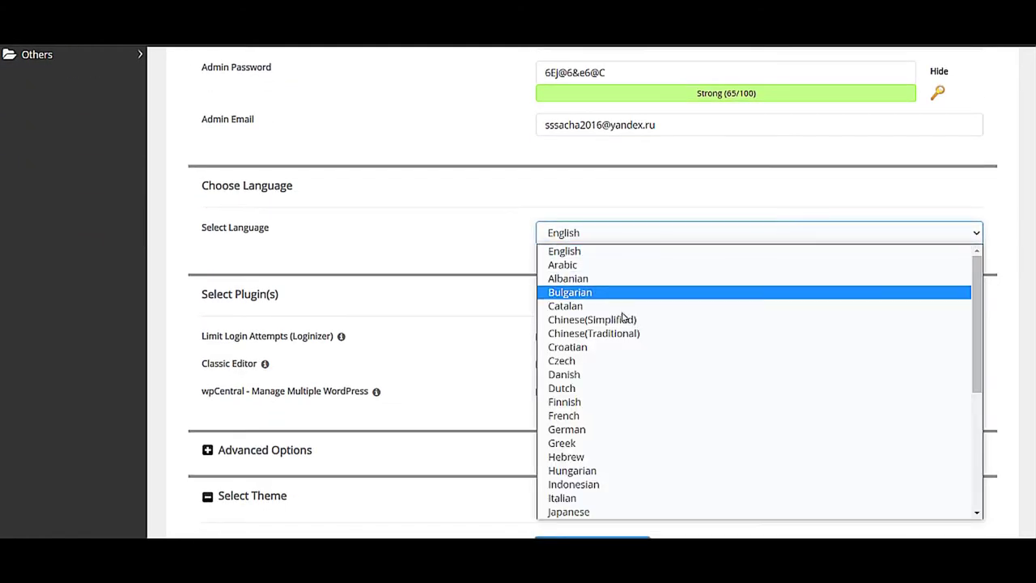
{"action": "scroll", "coordinate": [618, 364], "scroll_direction": "down", "scroll_amount": 6}
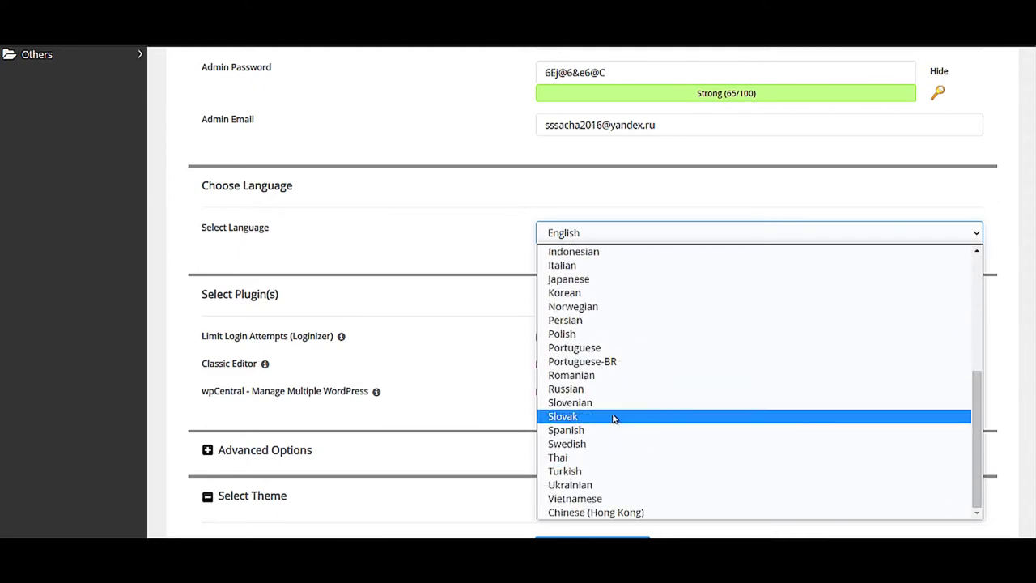
{"action": "left_click", "coordinate": [607, 390]}
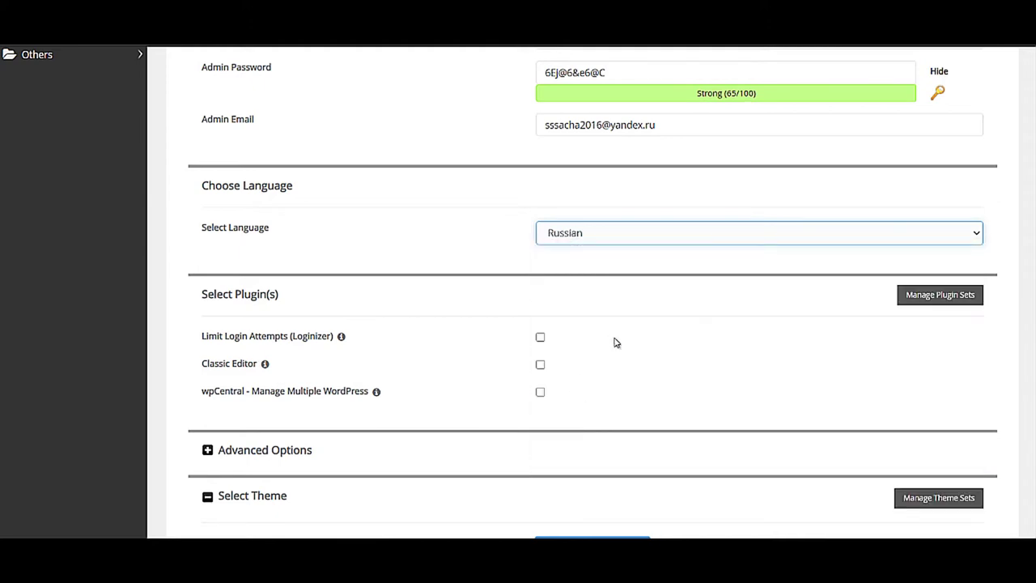
{"action": "scroll", "coordinate": [613, 340], "scroll_direction": "down", "scroll_amount": 5}
{"action": "left_click", "coordinate": [592, 372]}
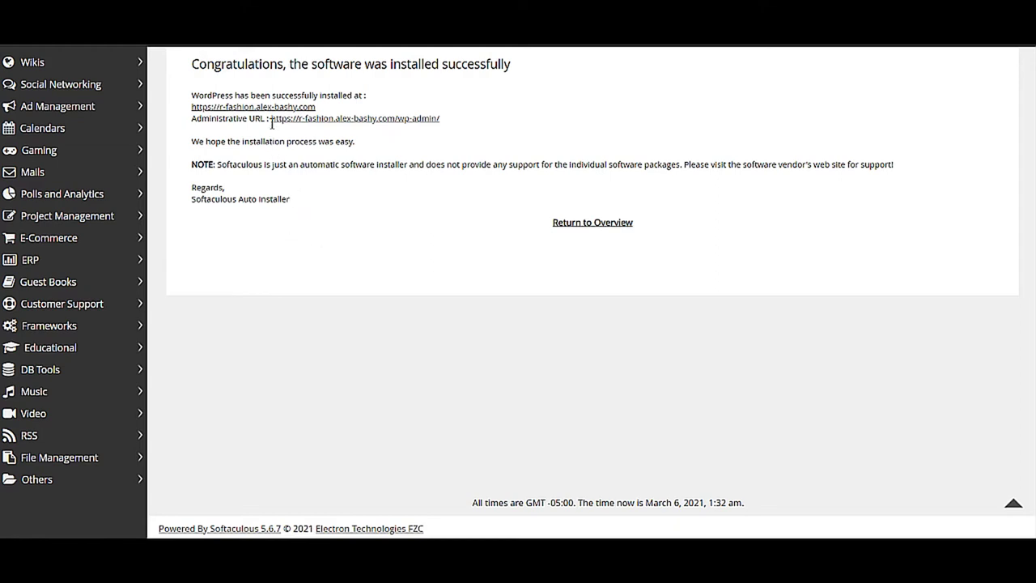
- Follow the /wp-admin/ administrative URL to the new R-Fashion site's dashboard
{"action": "left_click_drag", "start_coordinate": [271, 119], "coordinate": [342, 120]}
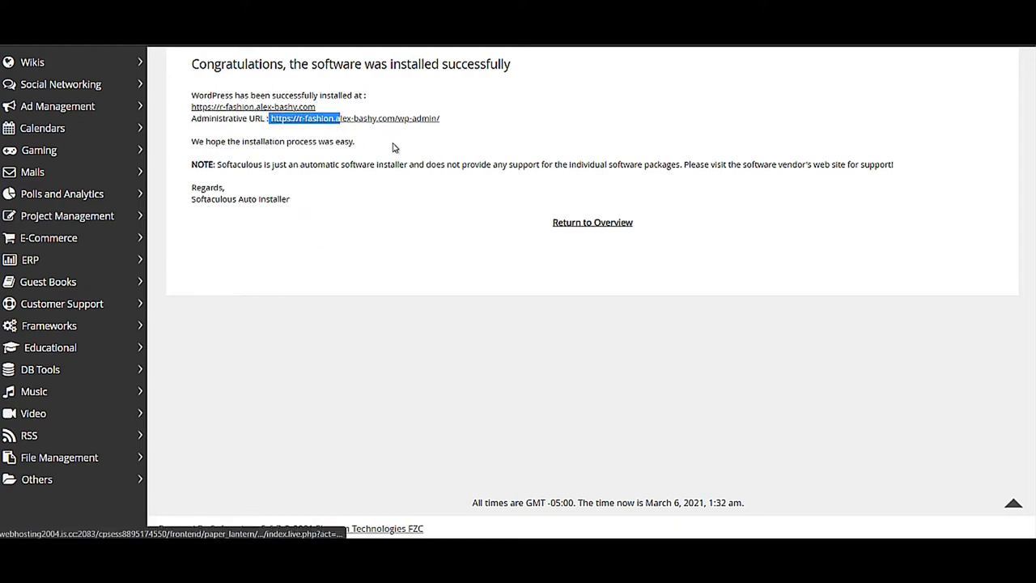
{"action": "left_click", "coordinate": [428, 144]}
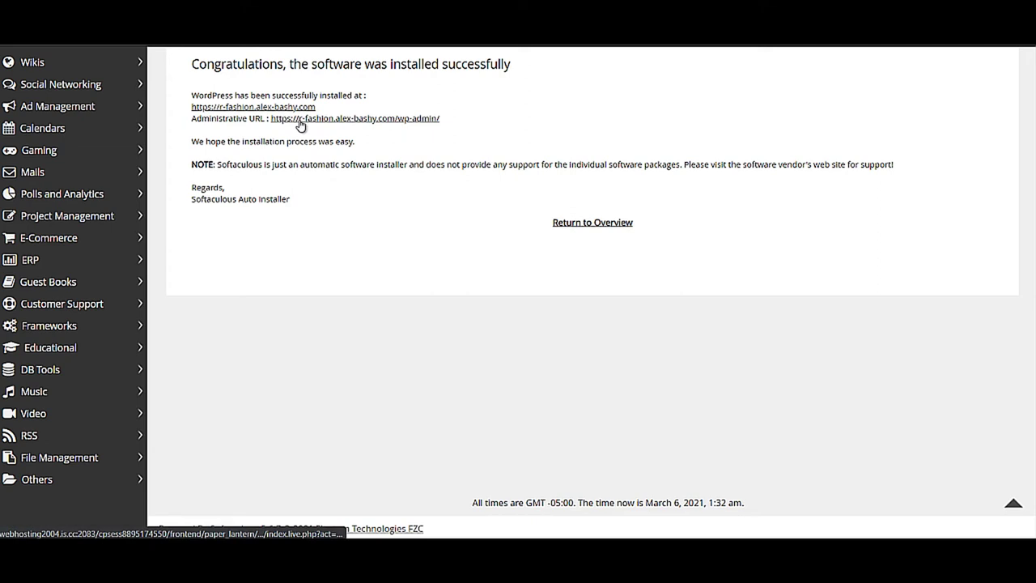
{"action": "left_click_drag", "start_coordinate": [317, 118], "coordinate": [427, 162]}
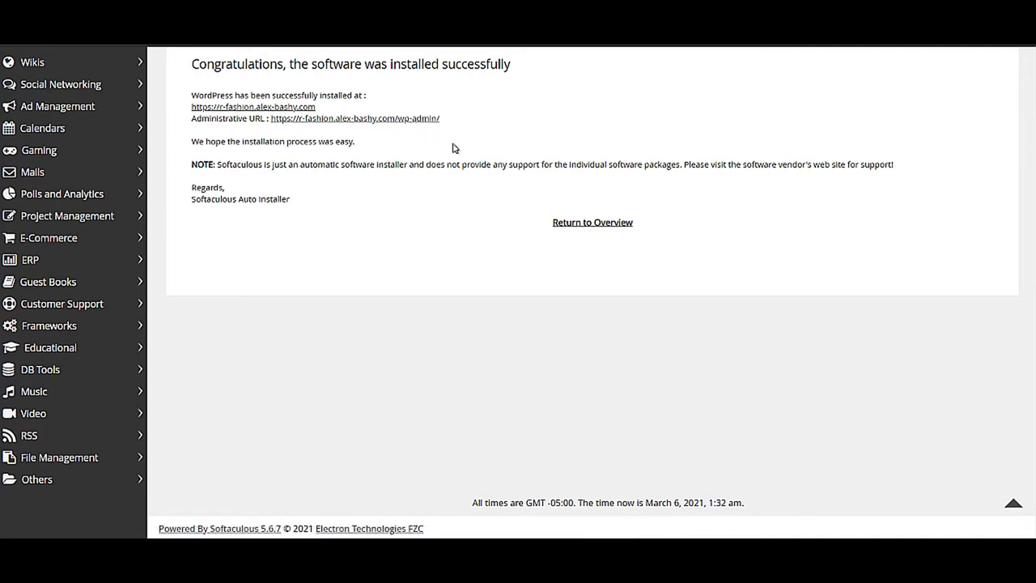
{"action": "left_click", "coordinate": [407, 119]}
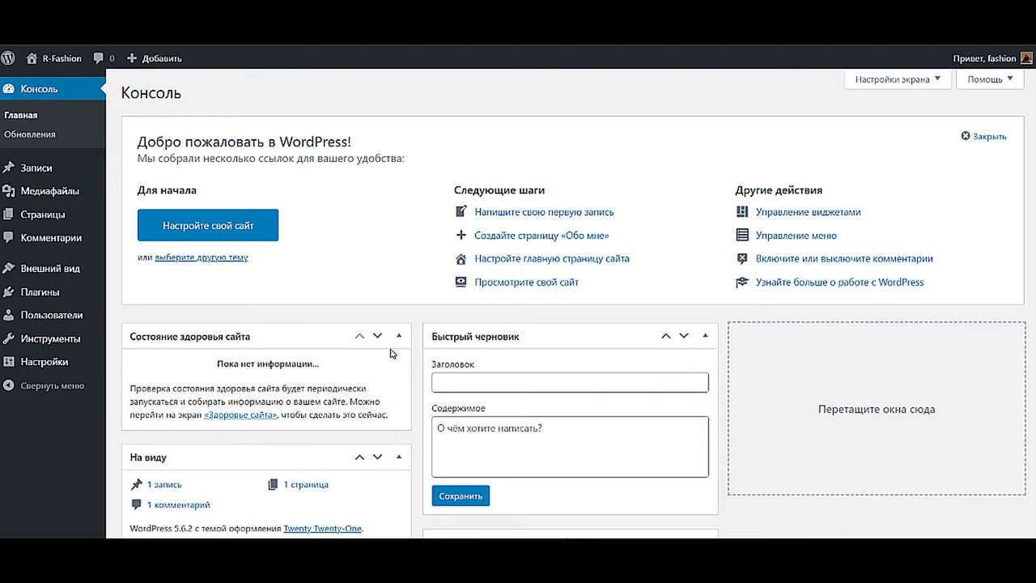
- Show the Music site's English WordPress 5.7 admin dashboard, running Twenty Twenty-One
{"action": "mouse_move", "coordinate": [59, 344]}
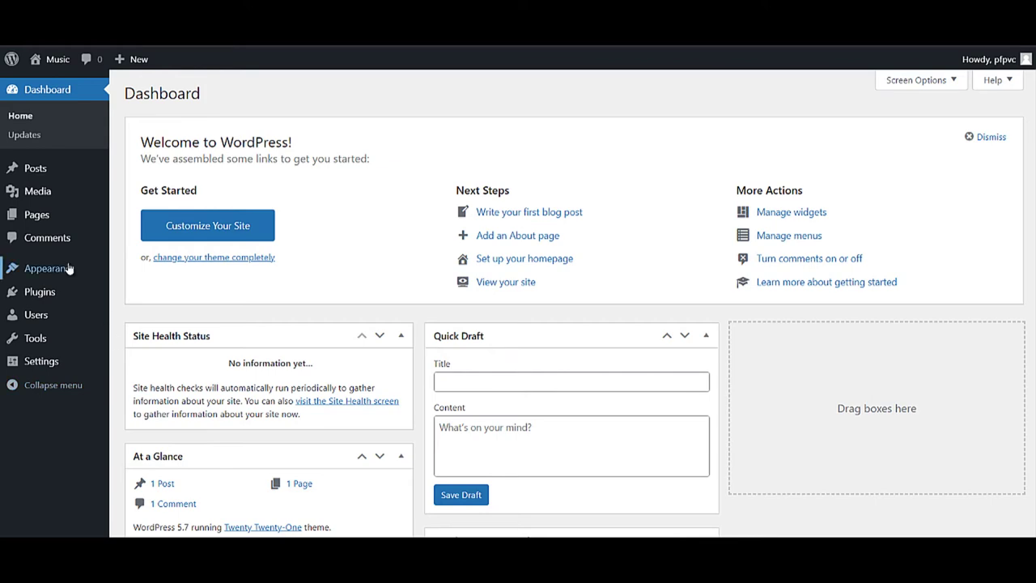
- Choose theme.zip from the Upload folder in the Upload Theme form
{"action": "mouse_move", "coordinate": [87, 269]}
{"action": "left_click", "coordinate": [129, 271]}
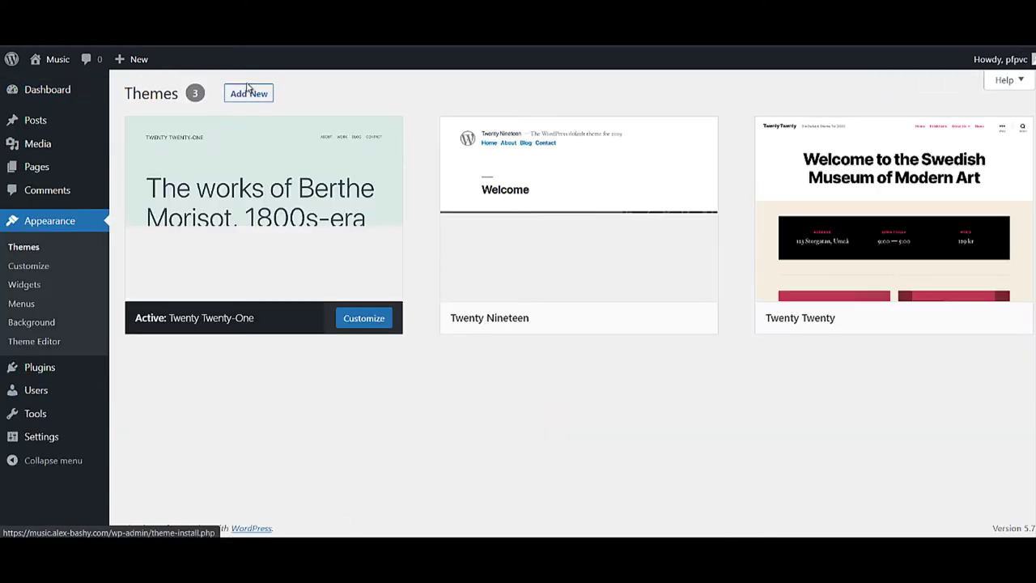
{"action": "left_click", "coordinate": [243, 93]}
{"action": "left_click", "coordinate": [254, 94]}
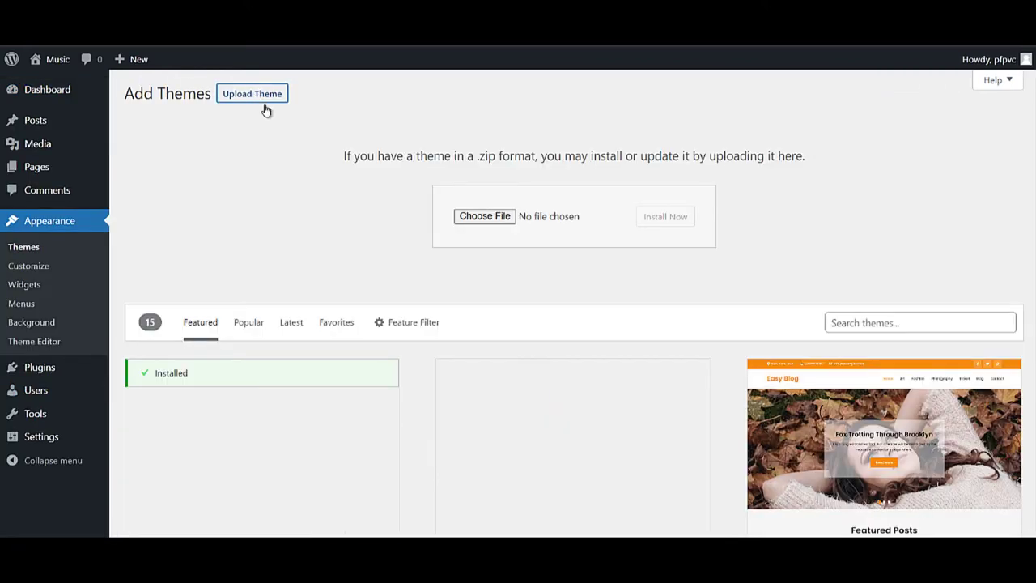
{"action": "left_click", "coordinate": [474, 216]}
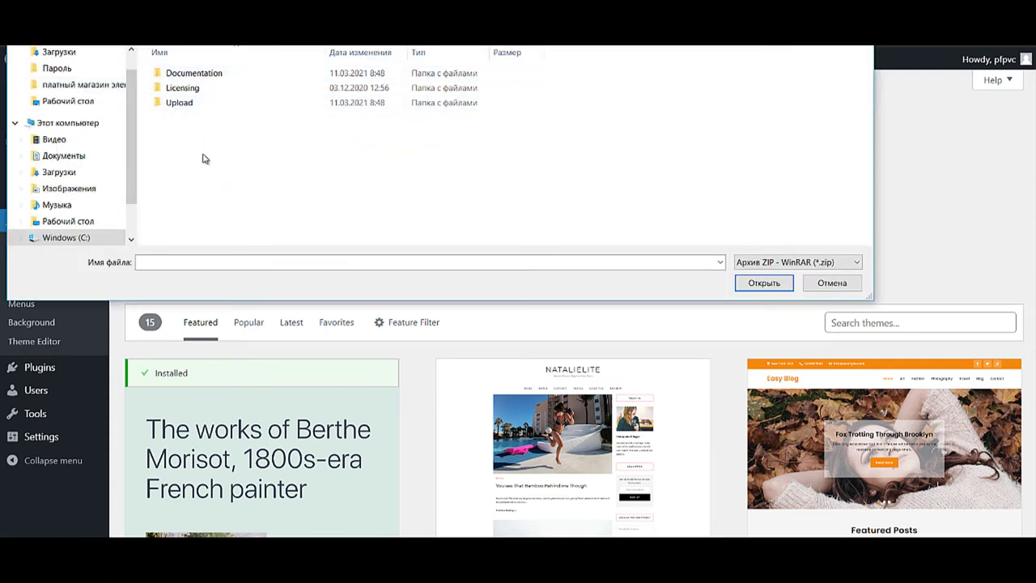
{"action": "left_click", "coordinate": [182, 109]}
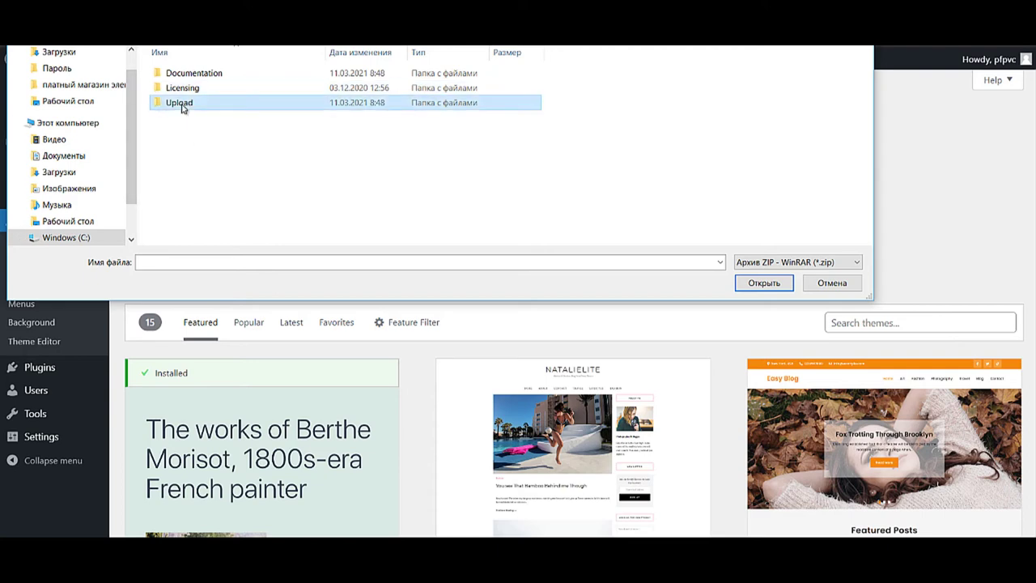
{"action": "double_click", "coordinate": [182, 108]}
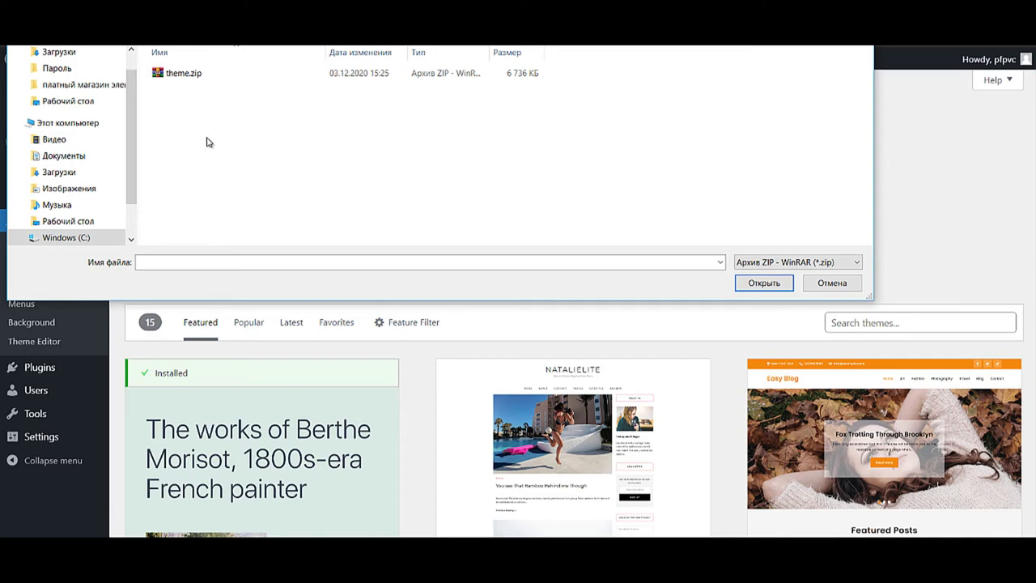
{"action": "double_click", "coordinate": [183, 73]}
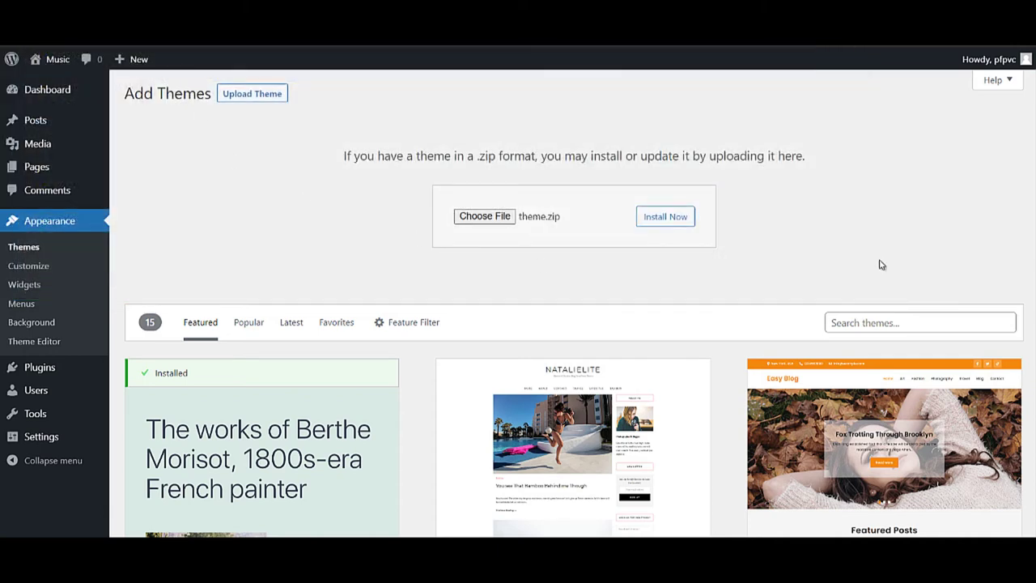
- Install the uploaded Miraculous theme and activate it
{"action": "left_click", "coordinate": [676, 222]}
{"action": "left_click", "coordinate": [676, 222]}
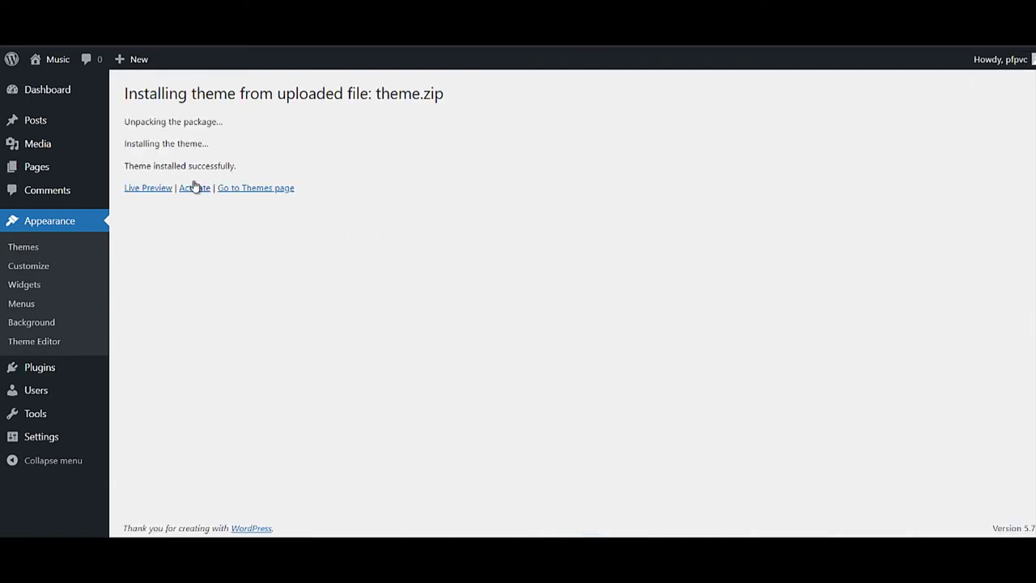
{"action": "left_click", "coordinate": [194, 190]}
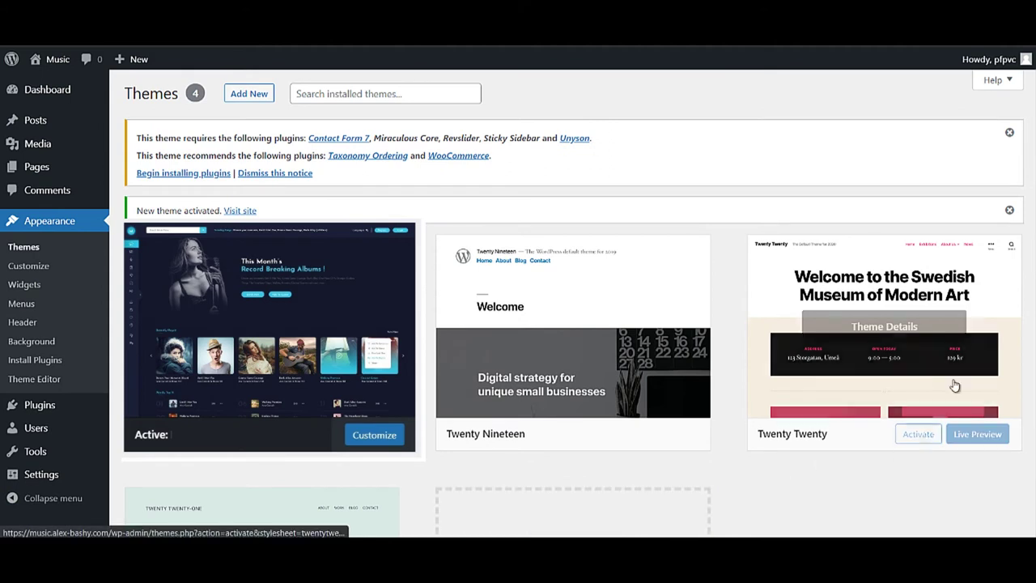
- Bulk-install all seven plugins the theme requires
{"action": "left_click", "coordinate": [148, 173]}
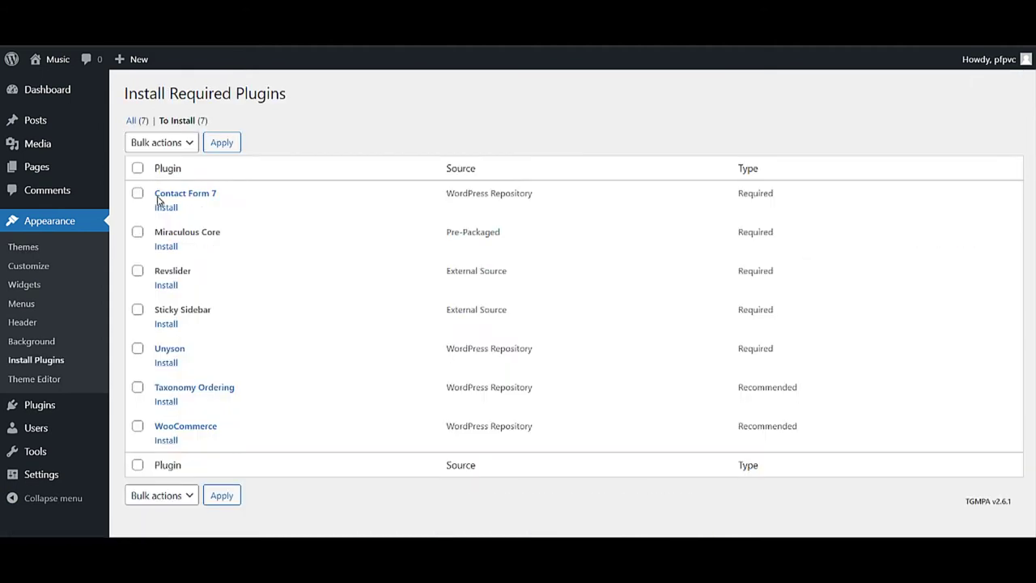
{"action": "left_click", "coordinate": [137, 169]}
{"action": "left_click", "coordinate": [168, 498]}
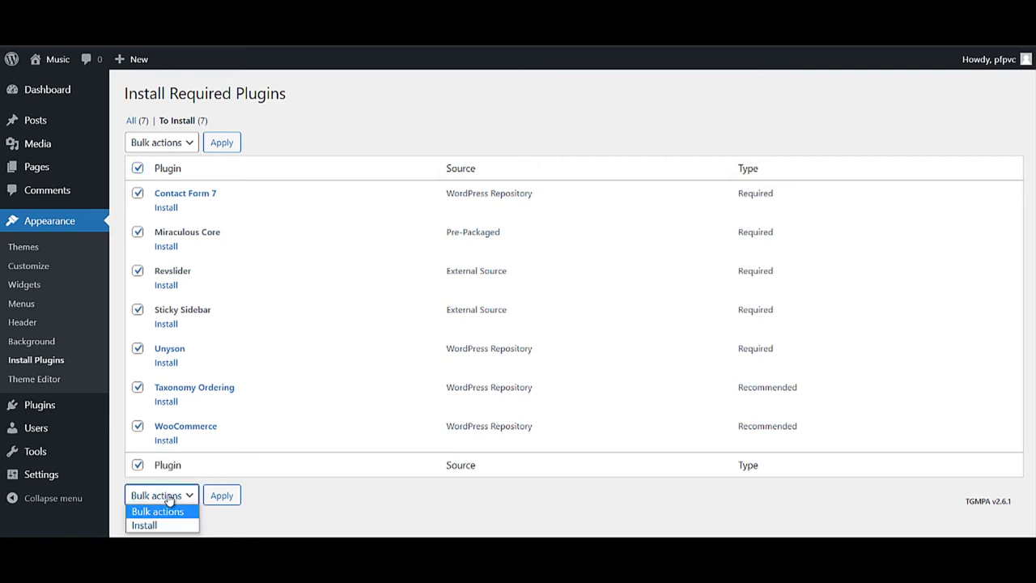
{"action": "left_click", "coordinate": [169, 510]}
{"action": "left_click", "coordinate": [168, 498]}
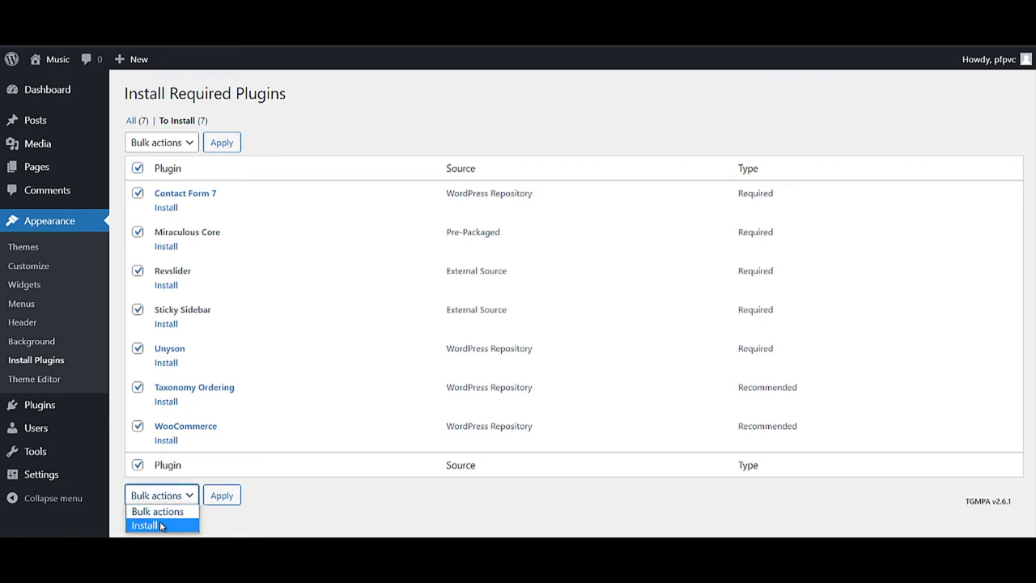
{"action": "left_click", "coordinate": [170, 524]}
{"action": "left_click", "coordinate": [227, 496]}
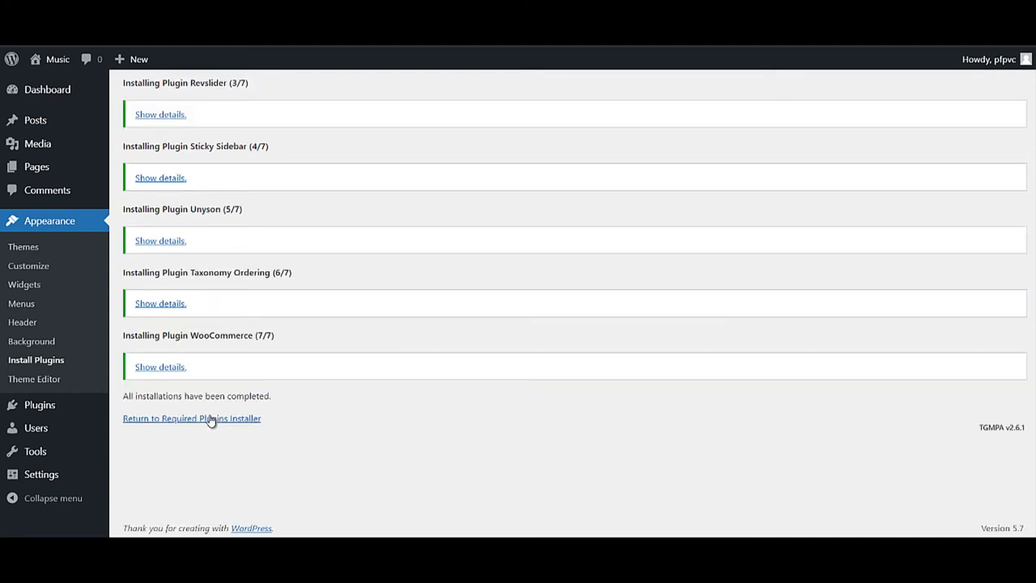
- Bulk-activate the seven newly installed plugins
{"action": "left_click", "coordinate": [210, 419]}
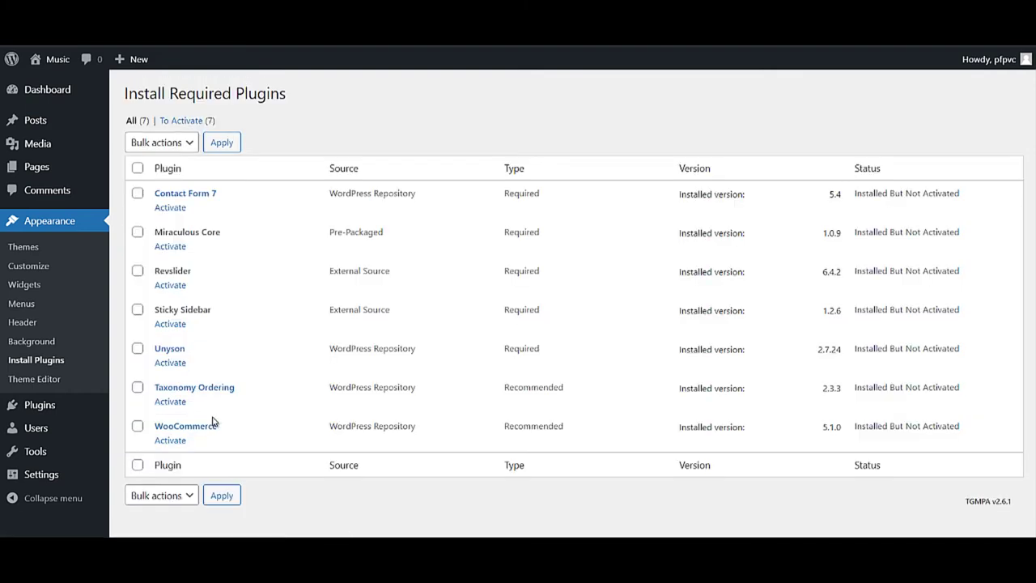
{"action": "left_click", "coordinate": [138, 168]}
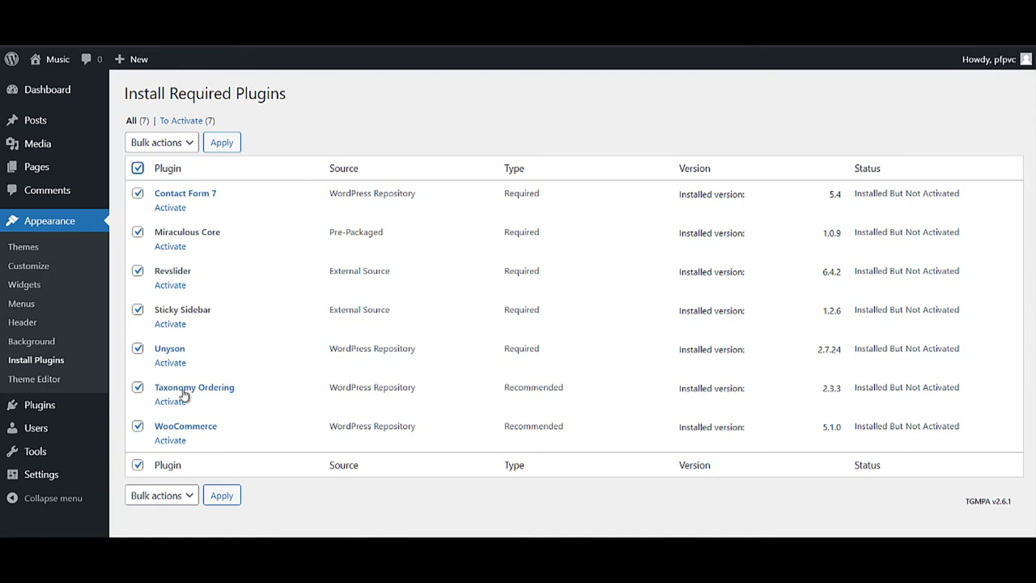
{"action": "left_click", "coordinate": [172, 502]}
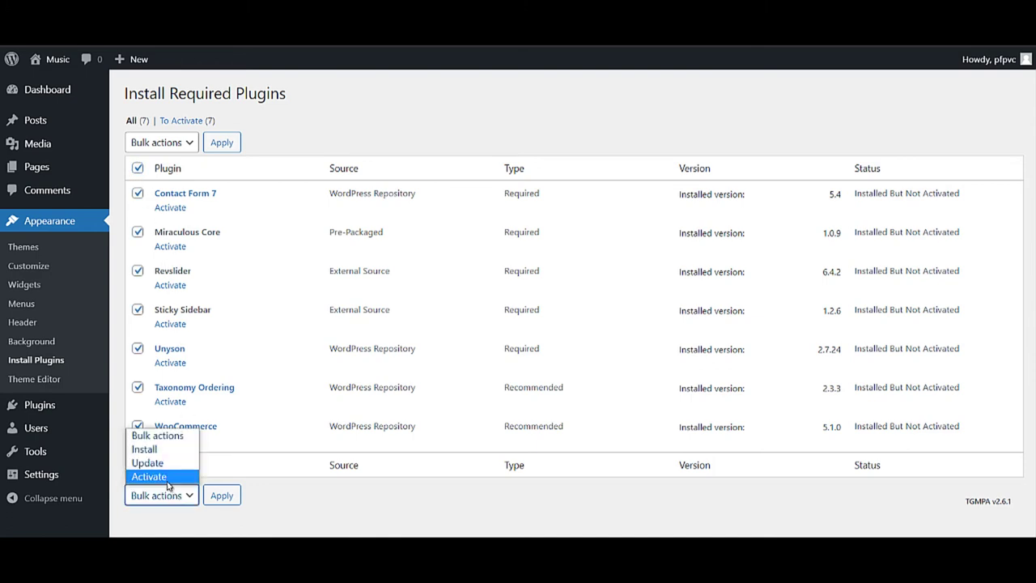
{"action": "left_click", "coordinate": [149, 477]}
{"action": "left_click", "coordinate": [225, 495]}
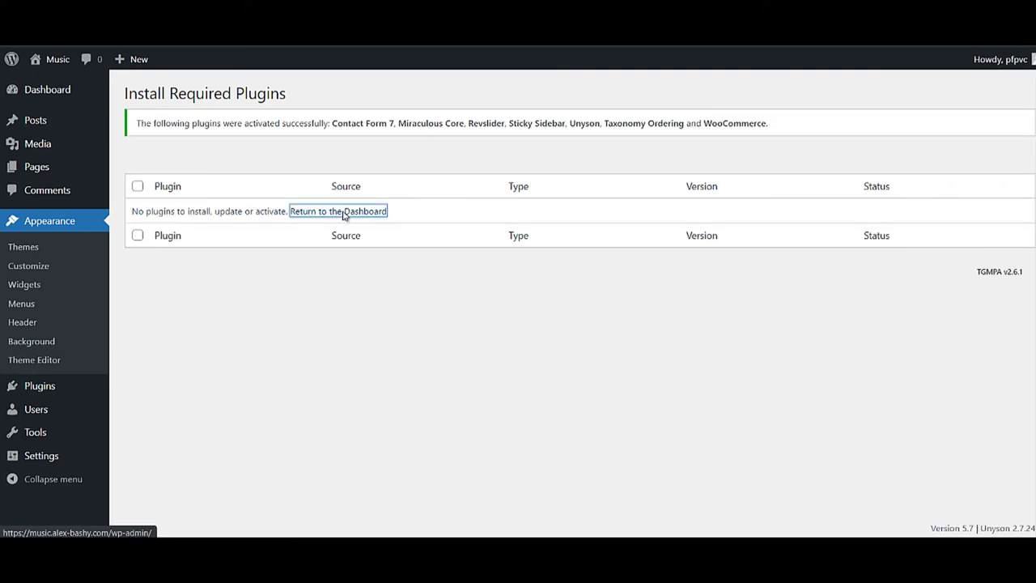
- Install the recommended Unyson extensions from the dashboard notice
{"action": "left_click", "coordinate": [344, 213]}
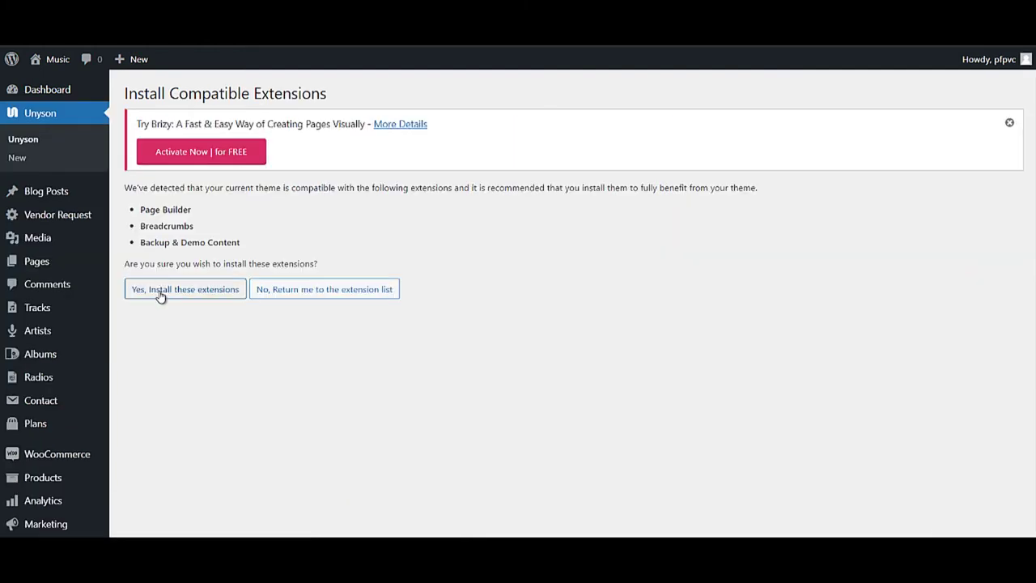
{"action": "left_click", "coordinate": [161, 293]}
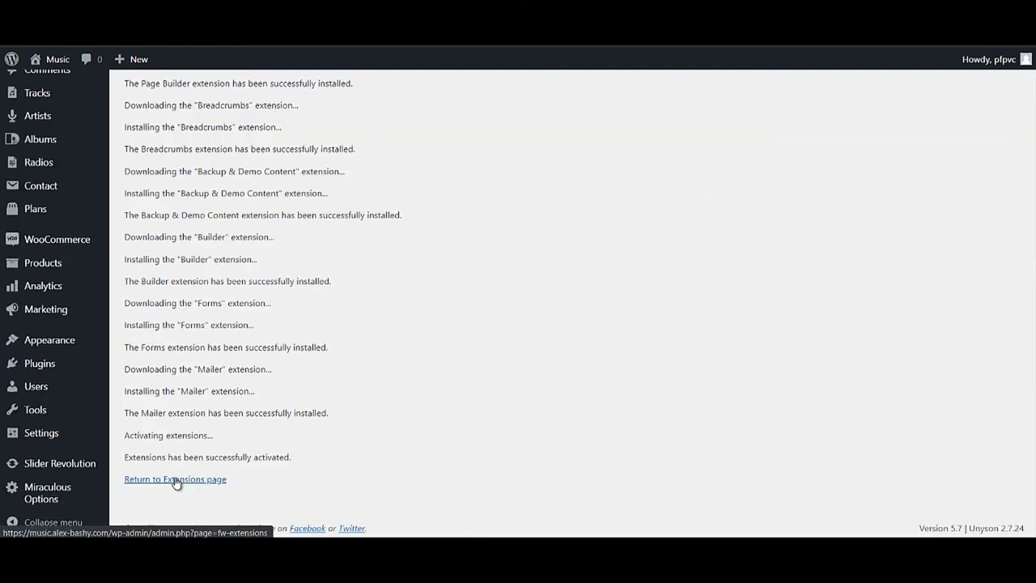
{"action": "left_click", "coordinate": [174, 479]}
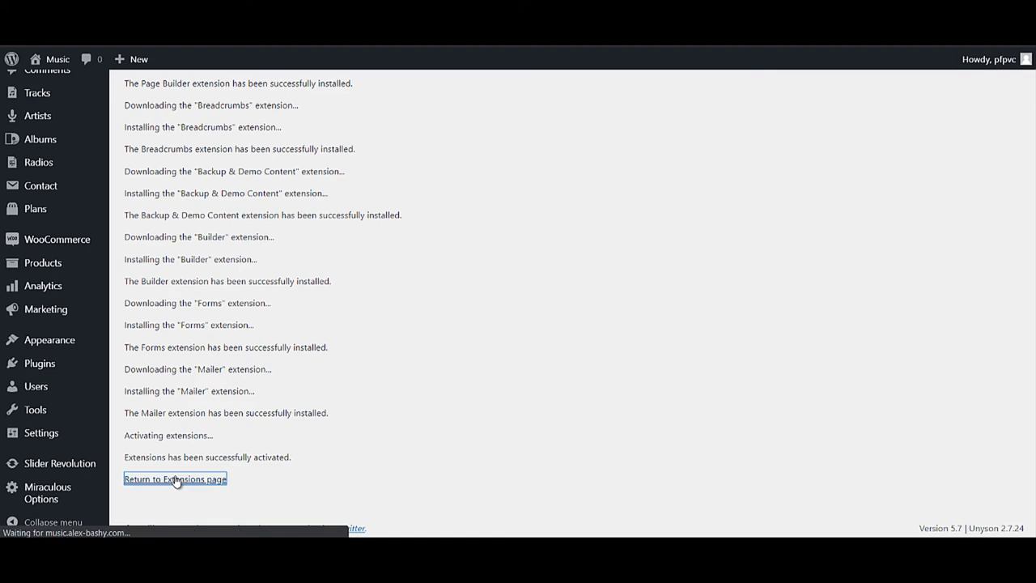
- Install the Darkversion demo from Tools > Demo Content Install and confirm the replacement warning
{"action": "mouse_move", "coordinate": [169, 484]}
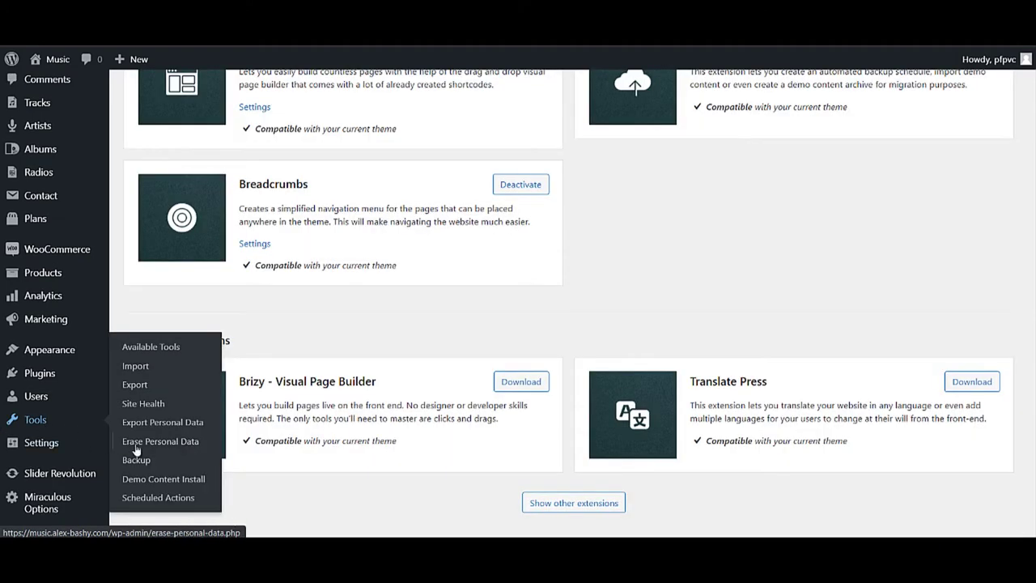
{"action": "left_click", "coordinate": [168, 479]}
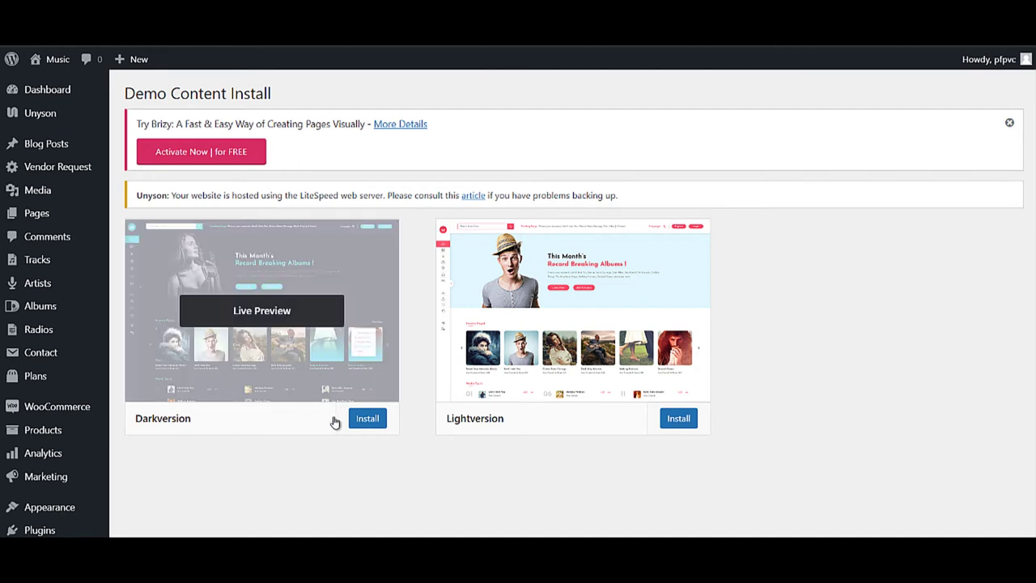
{"action": "left_click", "coordinate": [366, 421]}
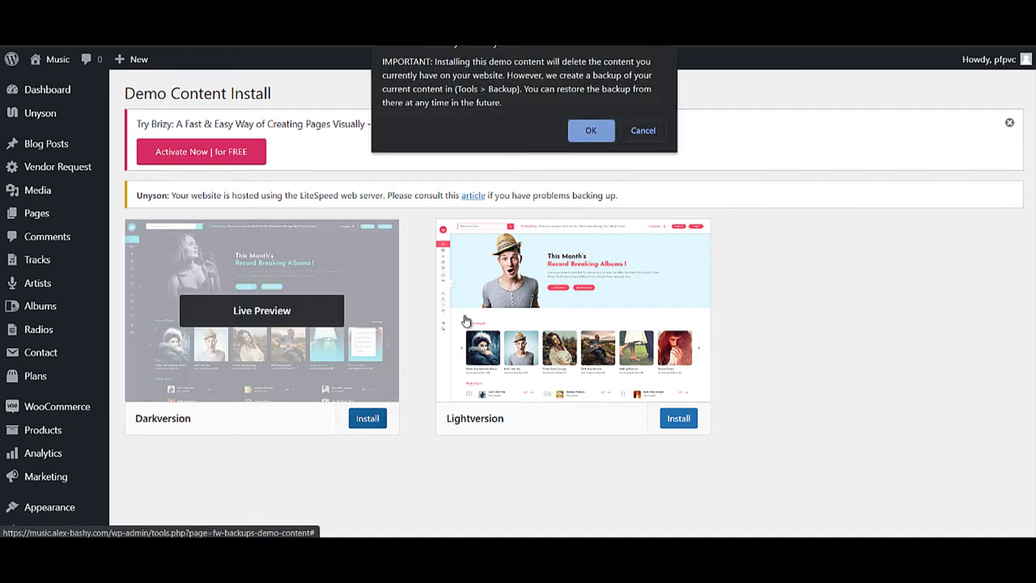
{"action": "key", "text": "Return"}
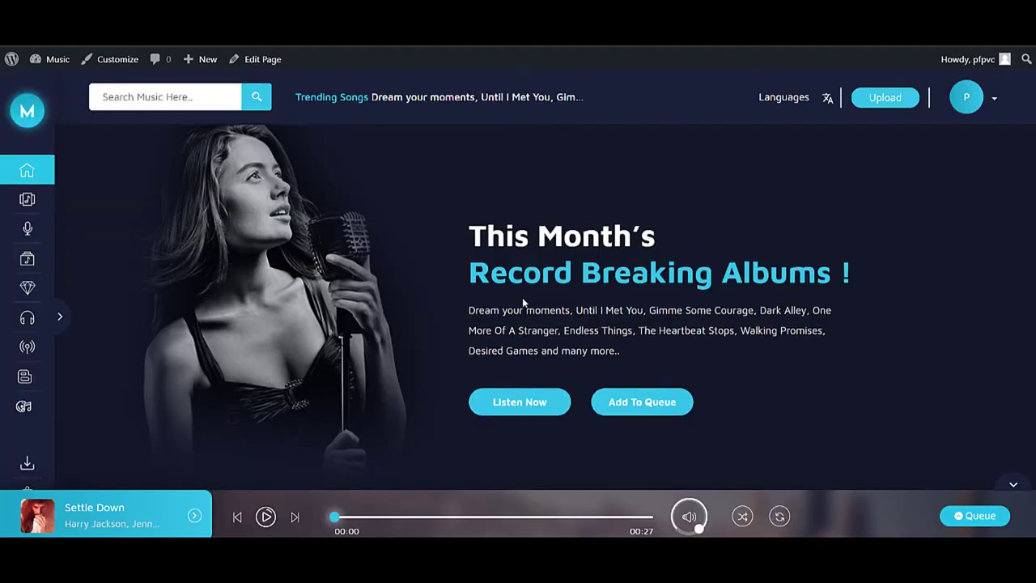
- Scroll the Darkversion home page from the Record Breaking Albums banner to the footer and back
{"action": "scroll", "coordinate": [522, 302], "scroll_direction": "down", "scroll_amount": 2}
{"action": "scroll", "coordinate": [522, 302], "scroll_direction": "up", "scroll_amount": 2}
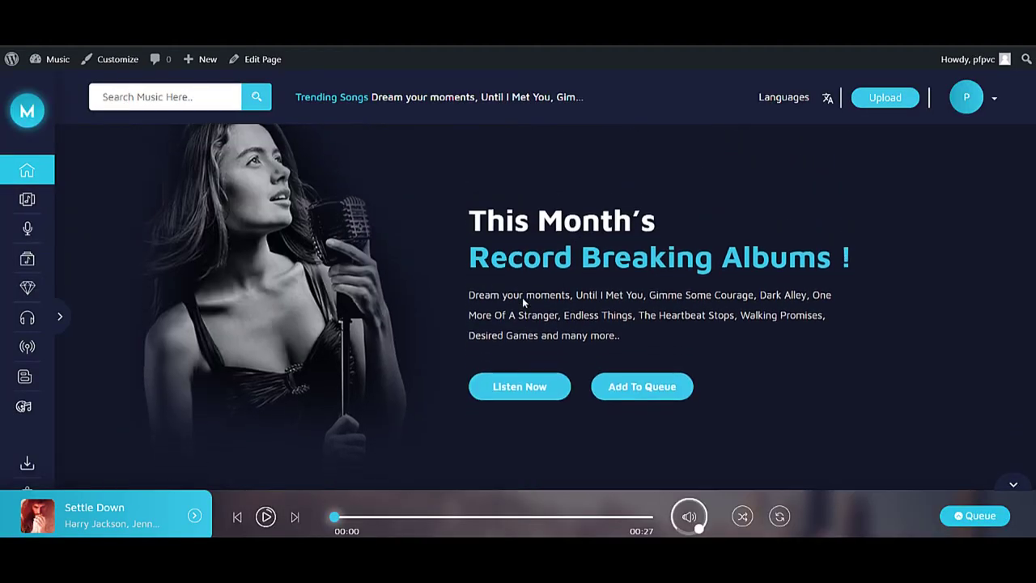
{"action": "scroll", "coordinate": [523, 301], "scroll_direction": "down", "scroll_amount": 10}
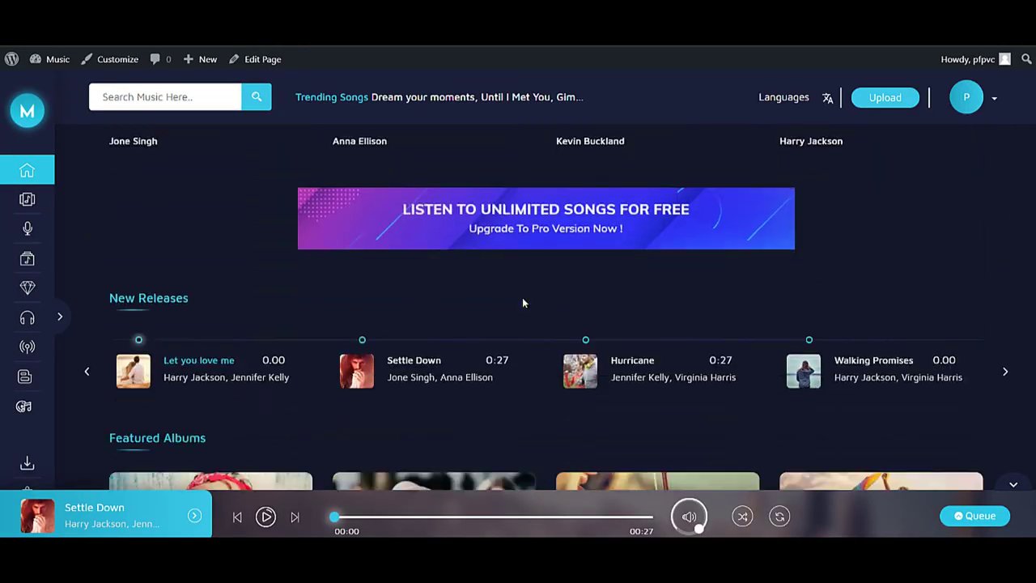
{"action": "scroll", "coordinate": [523, 303], "scroll_direction": "down", "scroll_amount": 10}
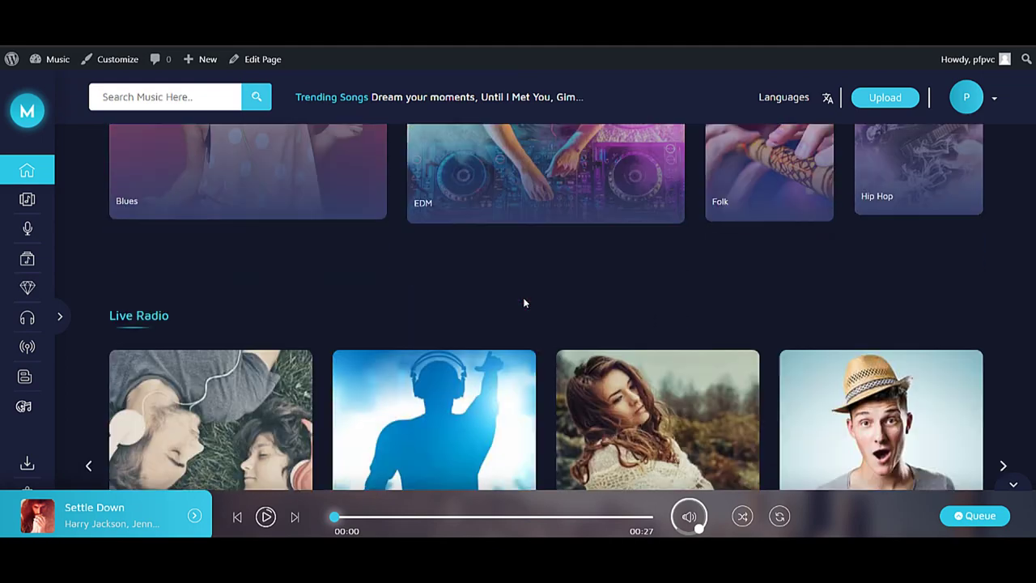
{"action": "scroll", "coordinate": [524, 303], "scroll_direction": "up", "scroll_amount": 4}
{"action": "scroll", "coordinate": [284, 329], "scroll_direction": "down", "scroll_amount": 2}
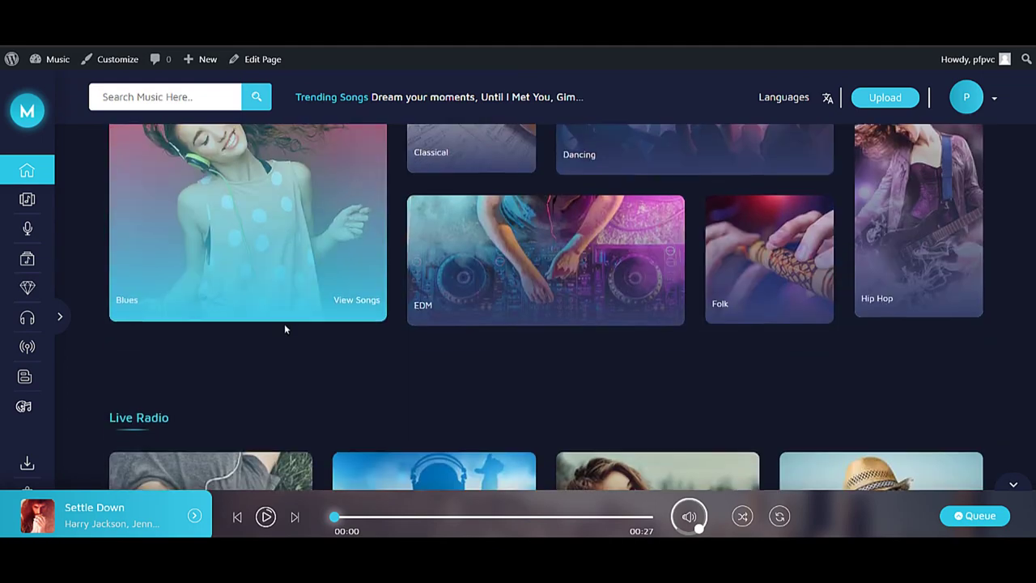
{"action": "scroll", "coordinate": [284, 328], "scroll_direction": "up", "scroll_amount": 6}
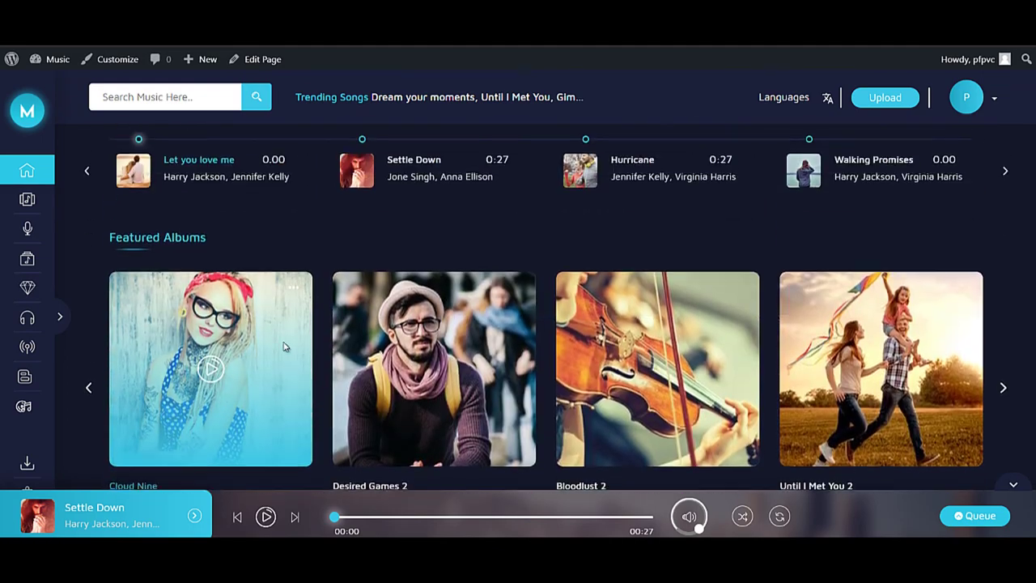
{"action": "mouse_move", "coordinate": [25, 374]}
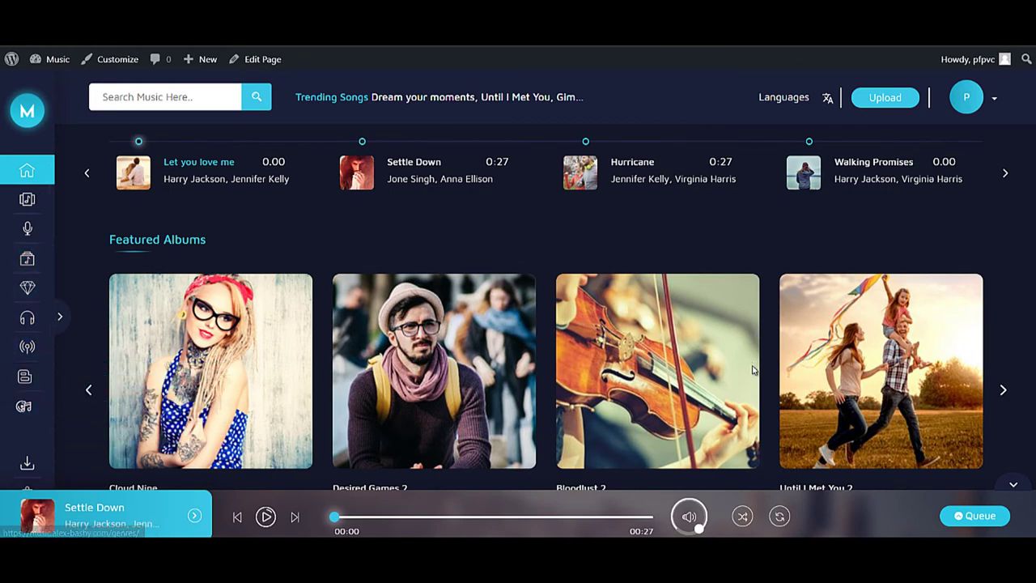
{"action": "scroll", "coordinate": [753, 370], "scroll_direction": "up", "scroll_amount": 4}
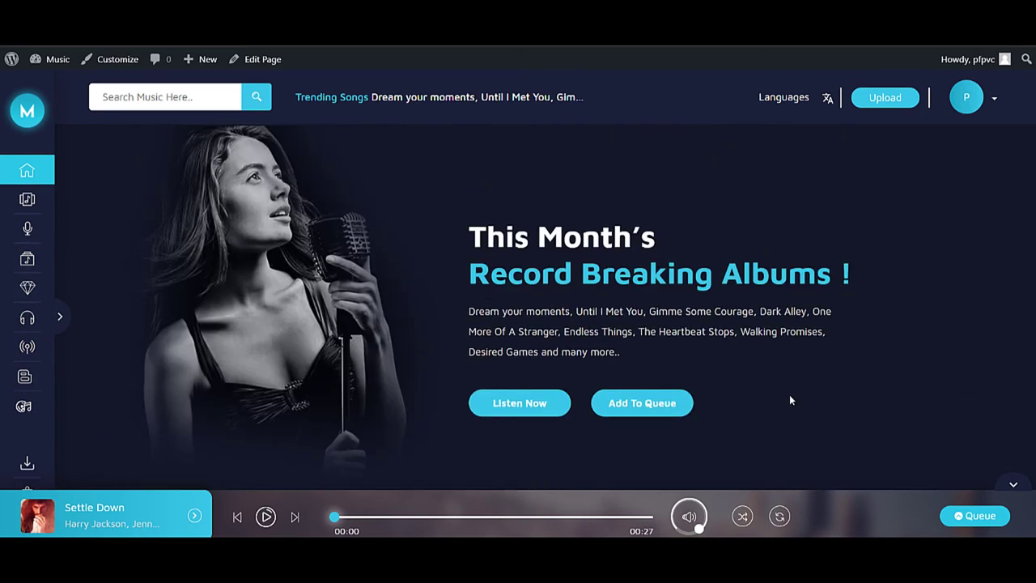
{"action": "scroll", "coordinate": [791, 400], "scroll_direction": "down", "scroll_amount": 2}
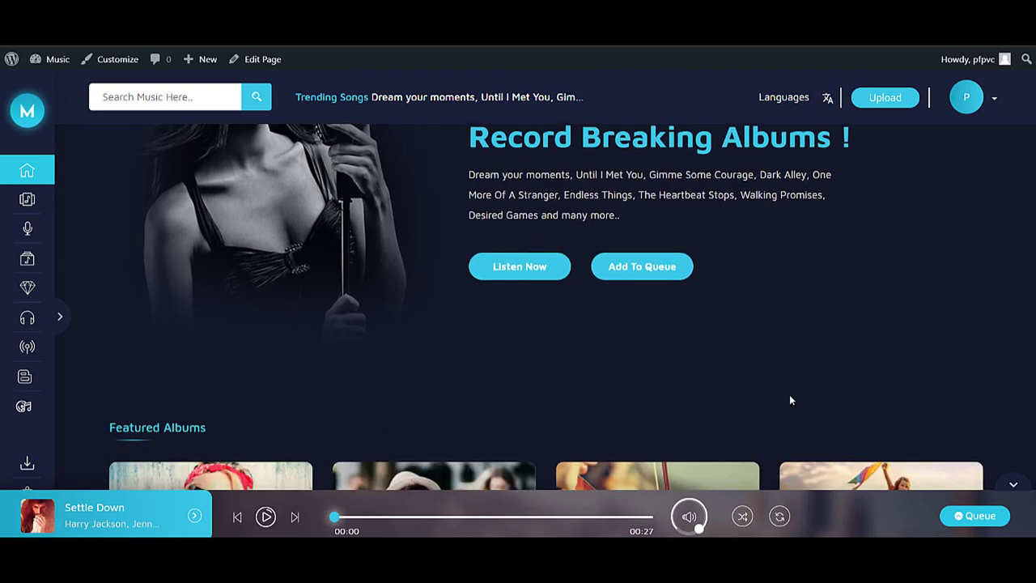
{"action": "scroll", "coordinate": [791, 400], "scroll_direction": "down", "scroll_amount": 5}
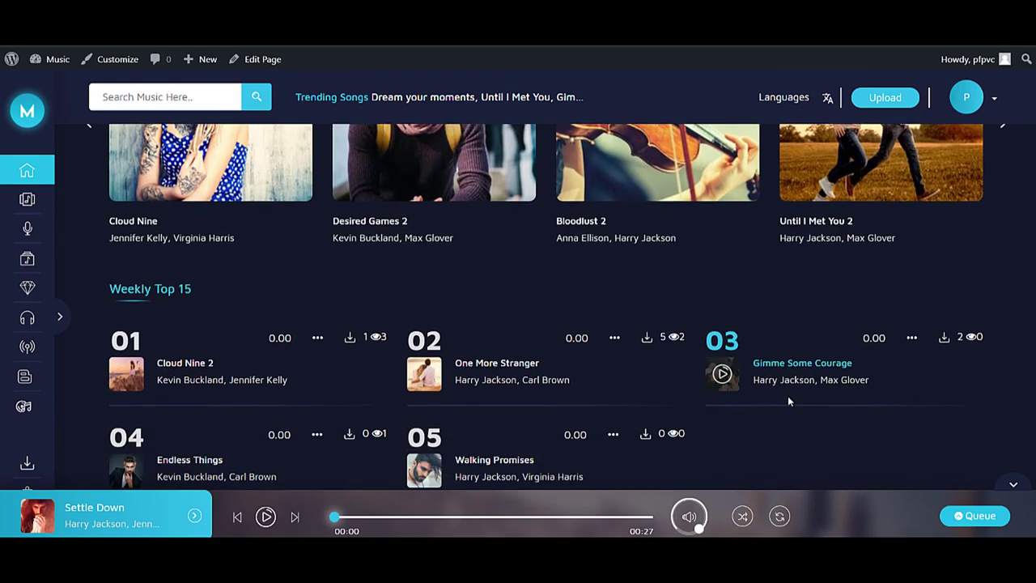
{"action": "scroll", "coordinate": [788, 400], "scroll_direction": "up", "scroll_amount": 3}
{"action": "scroll", "coordinate": [788, 400], "scroll_direction": "down", "scroll_amount": 10}
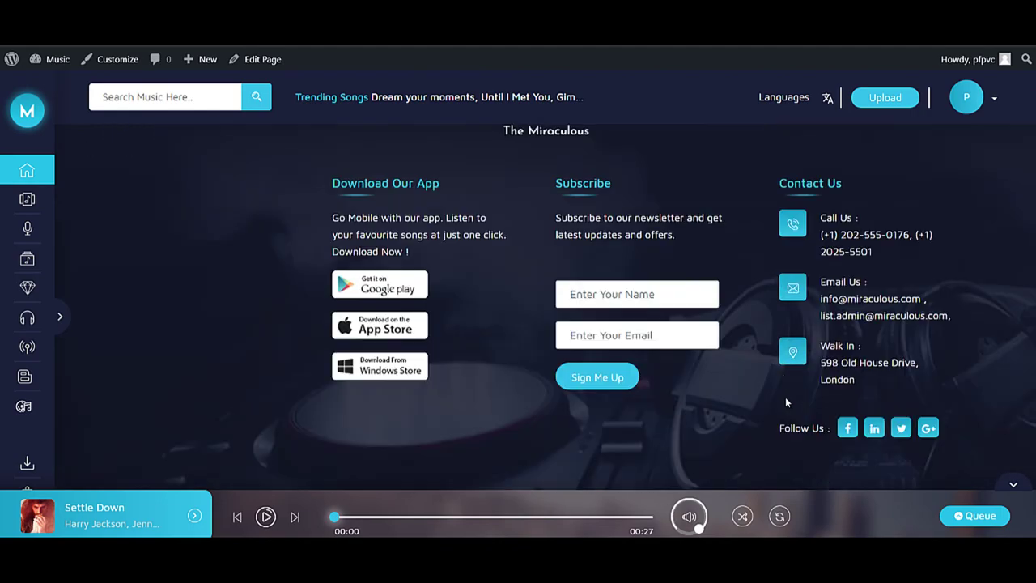
{"action": "scroll", "coordinate": [786, 403], "scroll_direction": "up", "scroll_amount": 10}
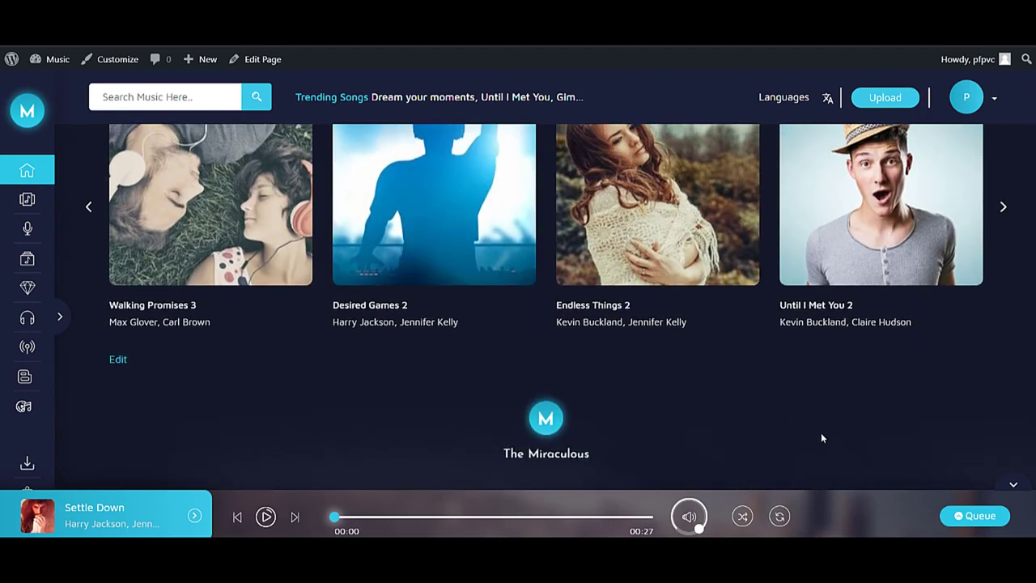
{"action": "scroll", "coordinate": [816, 432], "scroll_direction": "up", "scroll_amount": 4}
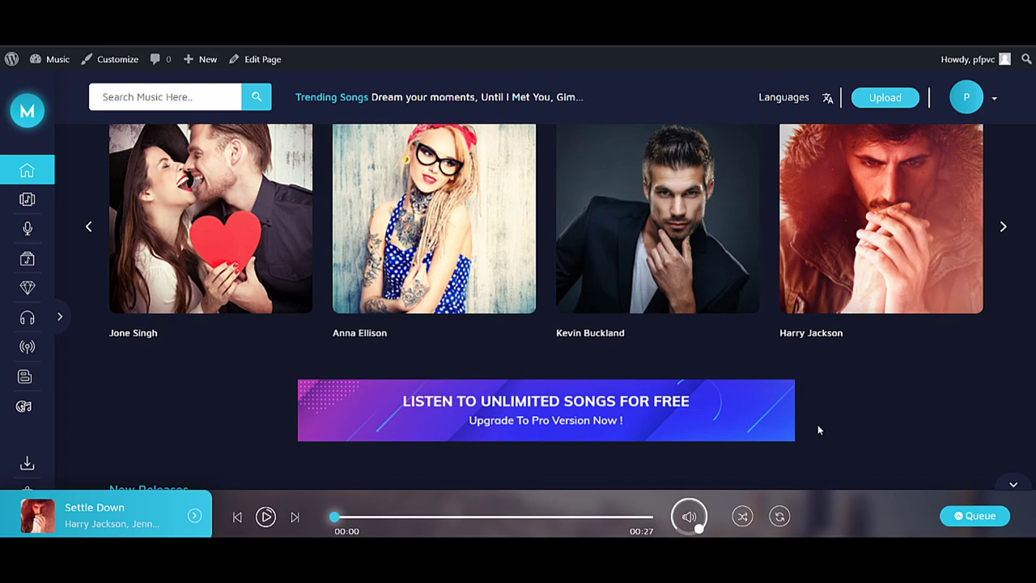
{"action": "scroll", "coordinate": [818, 424], "scroll_direction": "up", "scroll_amount": 5}
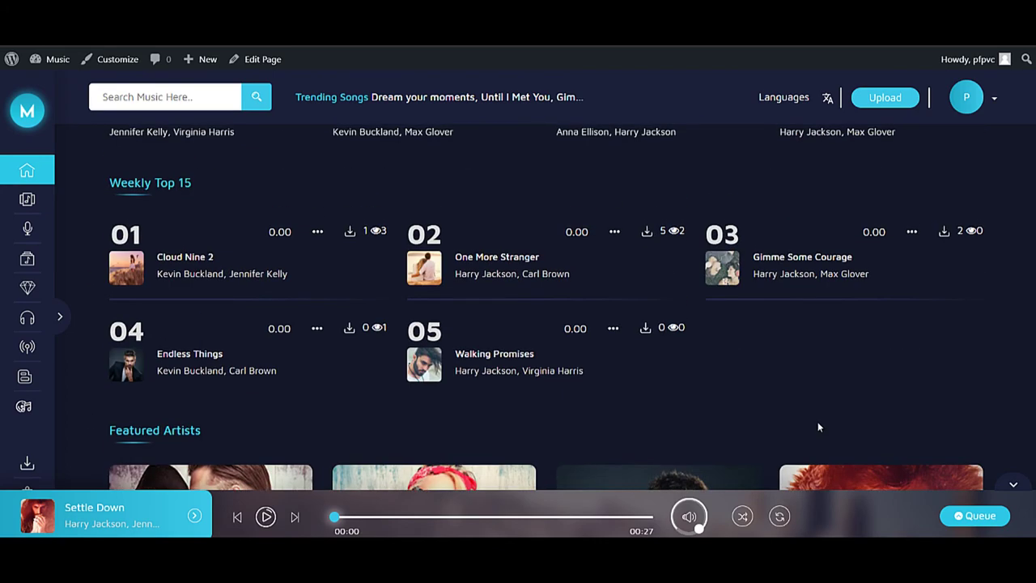
{"action": "mouse_move", "coordinate": [34, 64]}
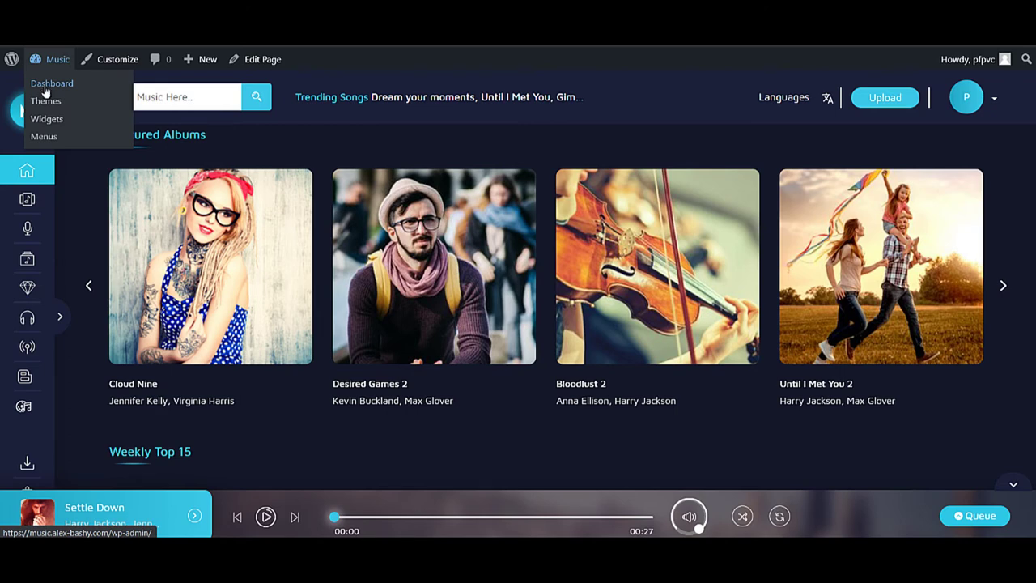
- Run the WordPress database update from the Music dashboard
{"action": "left_click", "coordinate": [45, 88]}
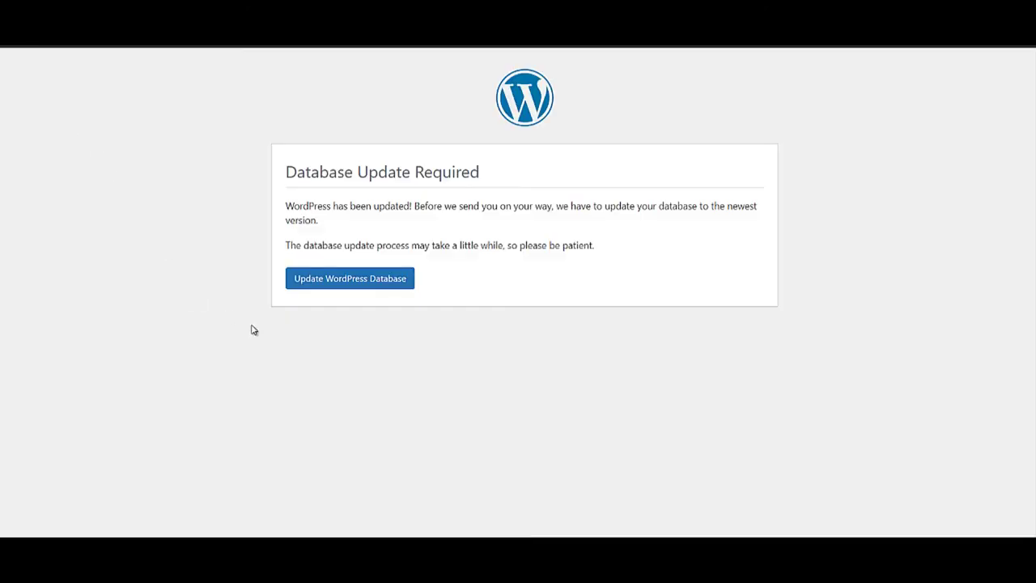
{"action": "left_click", "coordinate": [353, 274]}
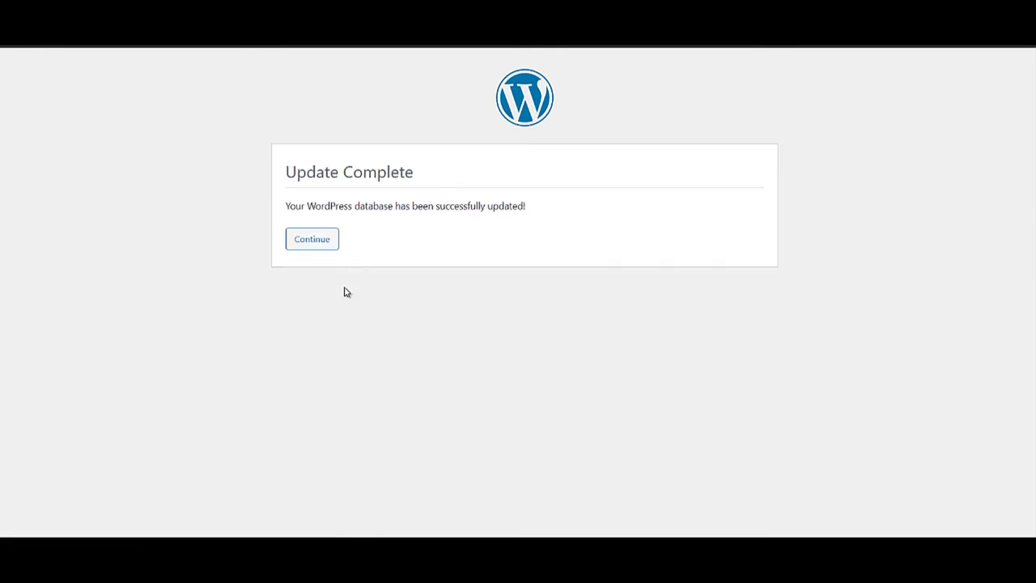
{"action": "left_click", "coordinate": [323, 242]}
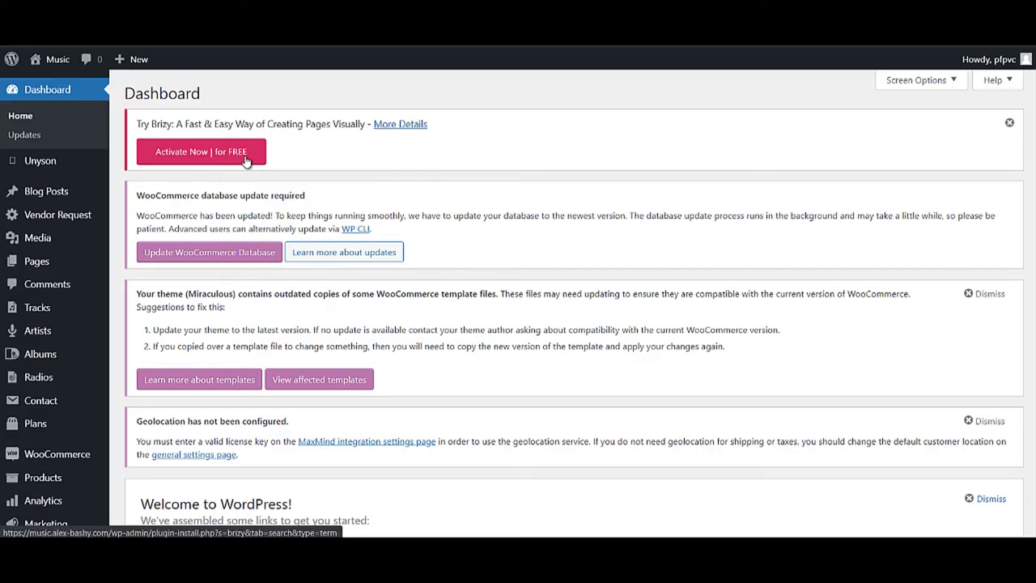
- Install and activate the Brizy – Page Builder plugin
{"action": "left_click", "coordinate": [250, 162]}
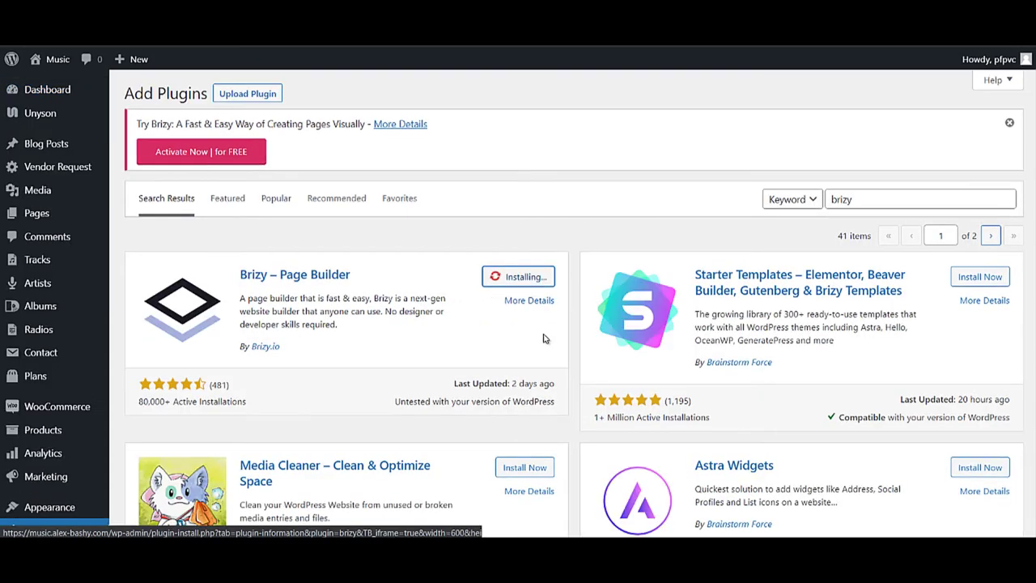
{"action": "left_click", "coordinate": [532, 279]}
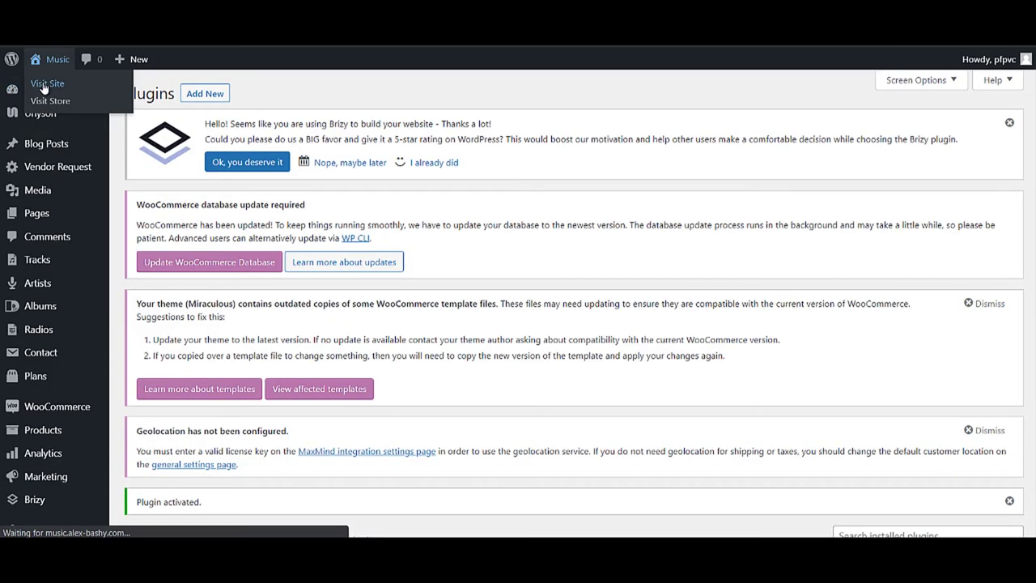
{"action": "left_click", "coordinate": [43, 81]}
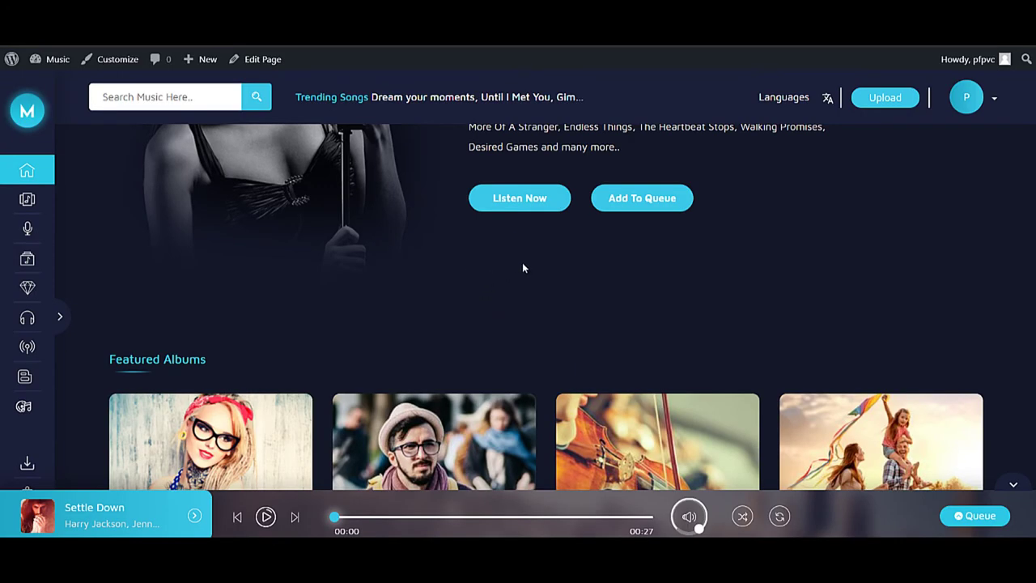
- Review the home page, open and dismiss the account menu, then return to the admin dashboard
{"action": "scroll", "coordinate": [489, 262], "scroll_direction": "down", "scroll_amount": 3}
{"action": "scroll", "coordinate": [485, 263], "scroll_direction": "up", "scroll_amount": 4}
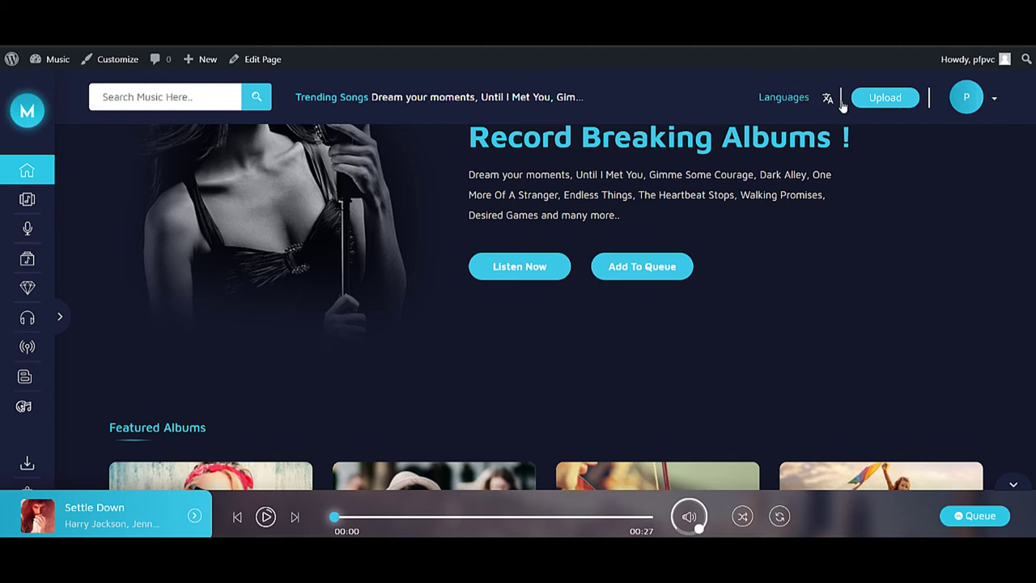
{"action": "left_click", "coordinate": [994, 98]}
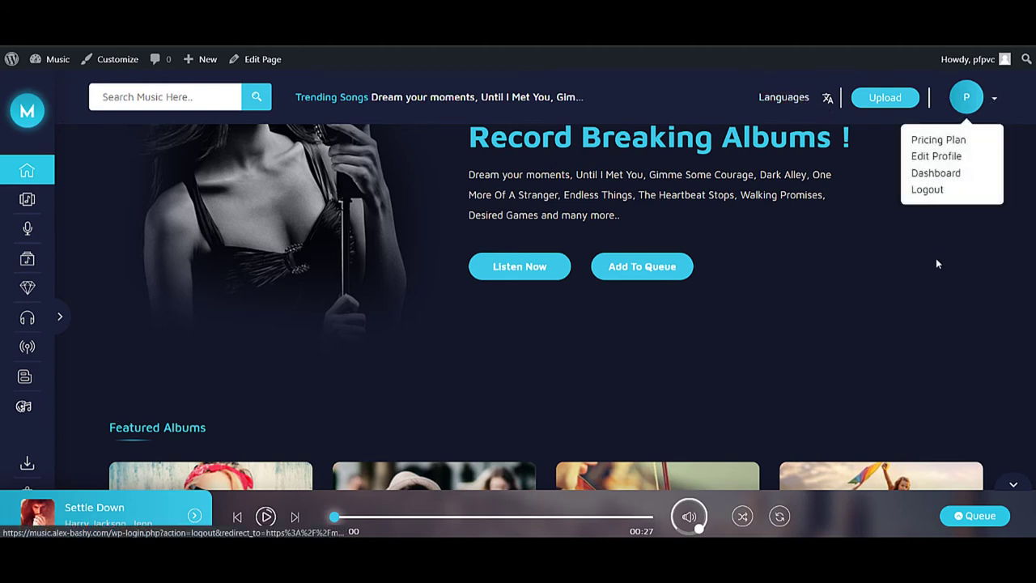
{"action": "left_click", "coordinate": [821, 316]}
{"action": "scroll", "coordinate": [356, 373], "scroll_direction": "down", "scroll_amount": 5}
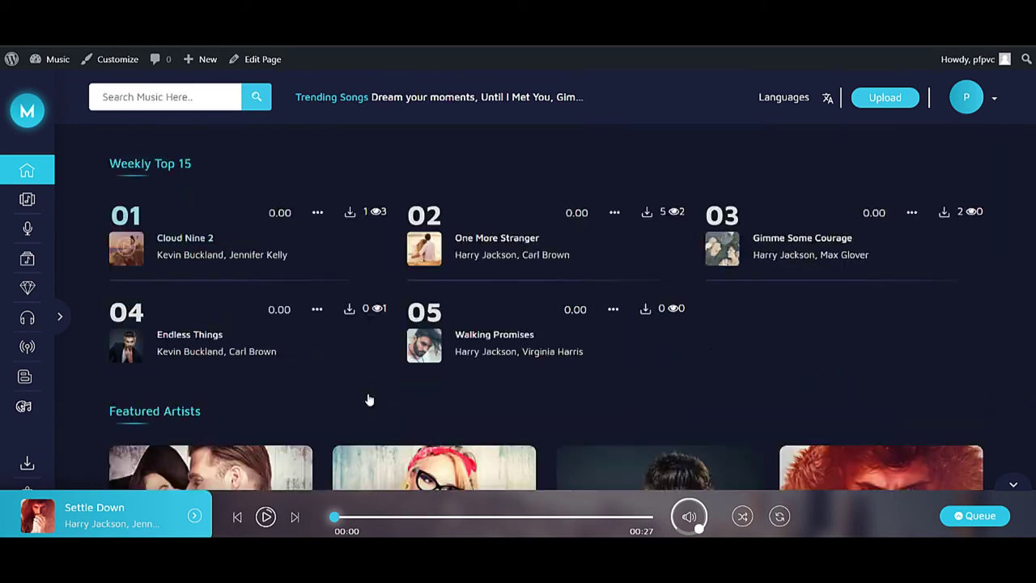
{"action": "scroll", "coordinate": [368, 400], "scroll_direction": "down", "scroll_amount": 5}
{"action": "scroll", "coordinate": [44, 62], "scroll_direction": "up", "scroll_amount": 6}
{"action": "scroll", "coordinate": [315, 229], "scroll_direction": "up", "scroll_amount": 3}
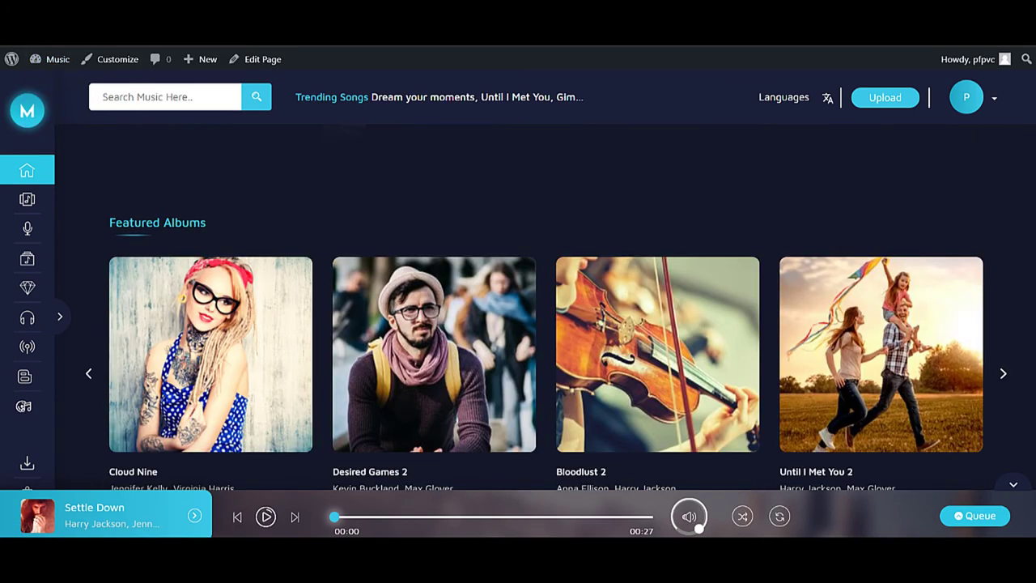
{"action": "mouse_move", "coordinate": [38, 69]}
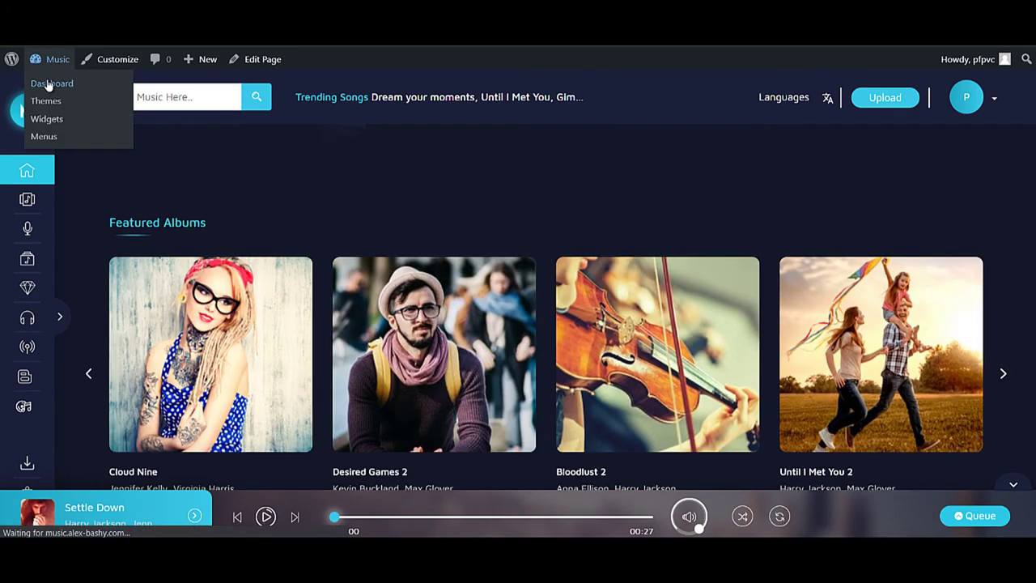
{"action": "left_click", "coordinate": [930, 109]}
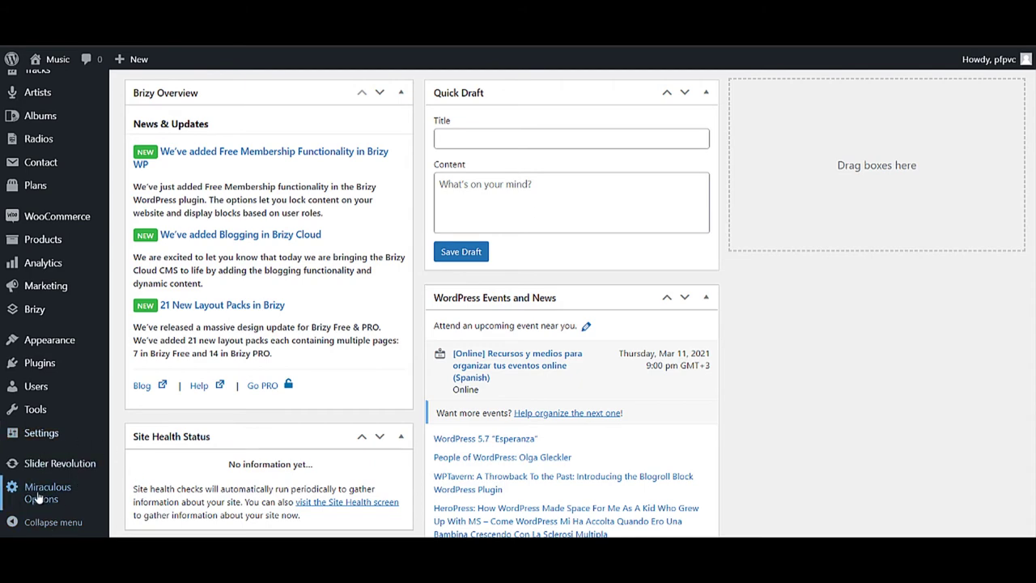
- Open Miraculous Options at Header Setting and review the Trending Songs title and description
{"action": "left_click", "coordinate": [38, 495]}
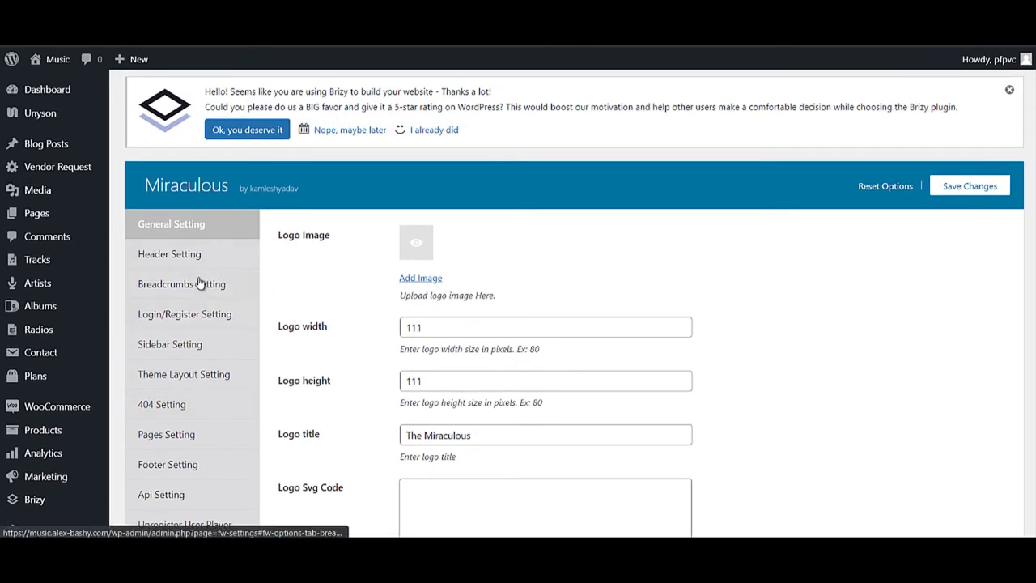
{"action": "left_click", "coordinate": [195, 263]}
{"action": "scroll", "coordinate": [484, 316], "scroll_direction": "down", "scroll_amount": 3}
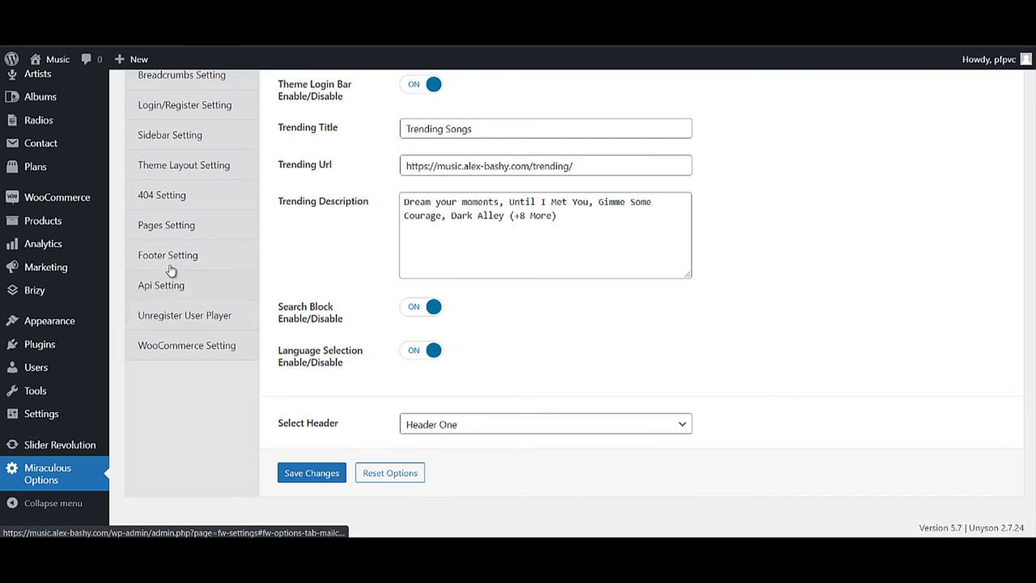
{"action": "scroll", "coordinate": [693, 281], "scroll_direction": "up", "scroll_amount": 3}
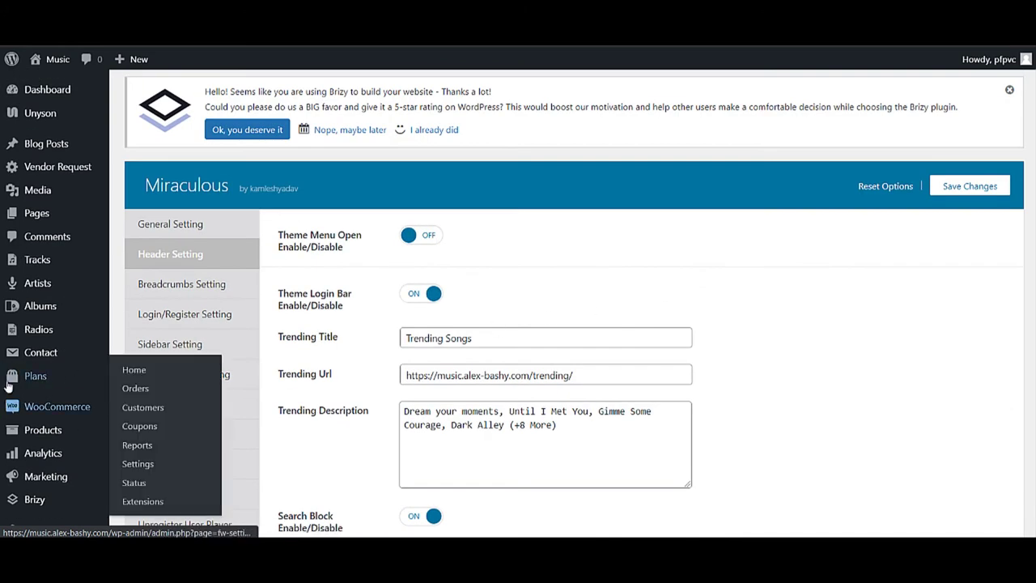
{"action": "mouse_move", "coordinate": [22, 390]}
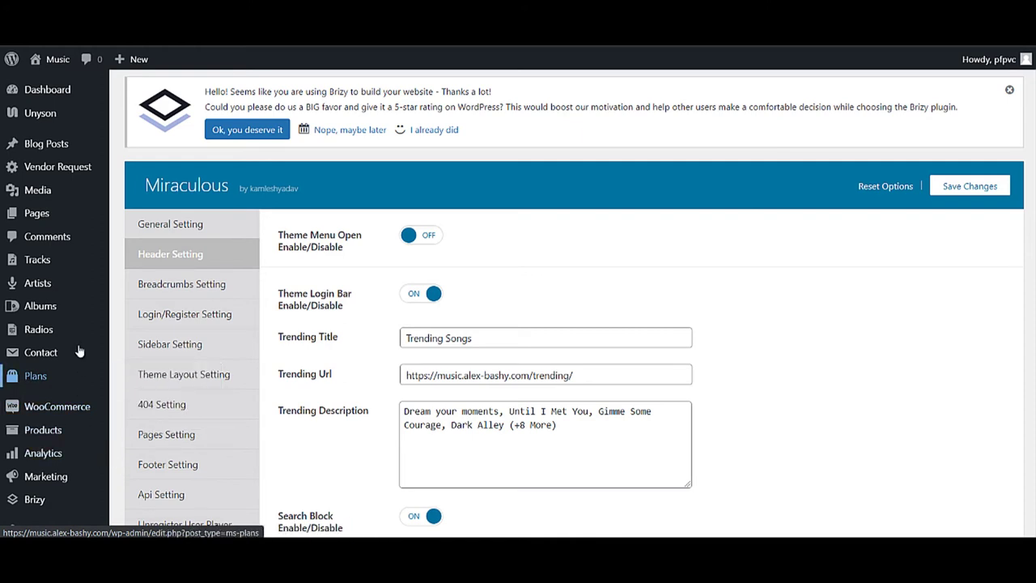
- Open the Artists list and scroll through the imported artists
{"action": "left_click", "coordinate": [36, 290]}
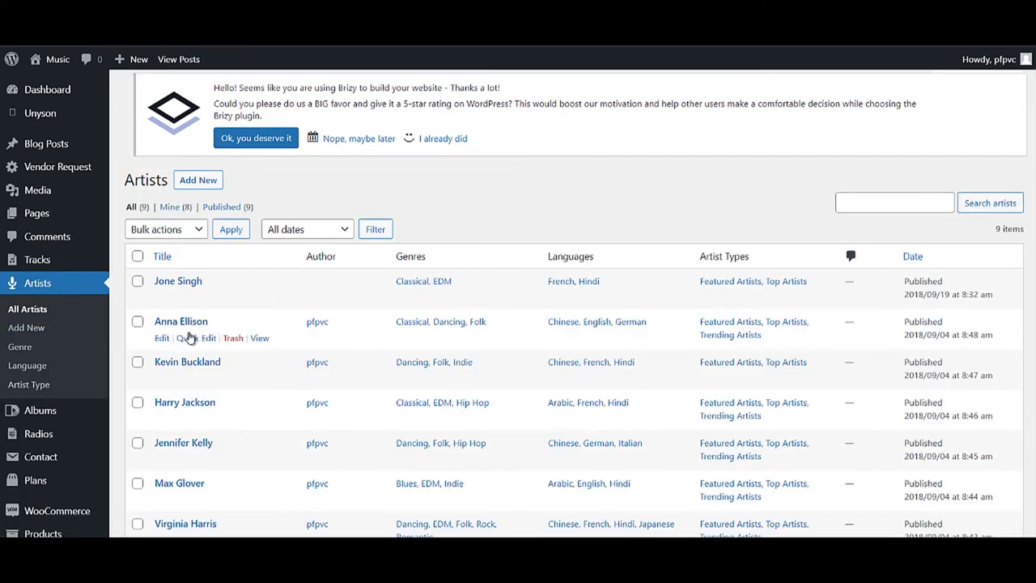
{"action": "scroll", "coordinate": [188, 348], "scroll_direction": "down", "scroll_amount": 3}
{"action": "scroll", "coordinate": [189, 368], "scroll_direction": "up", "scroll_amount": 3}
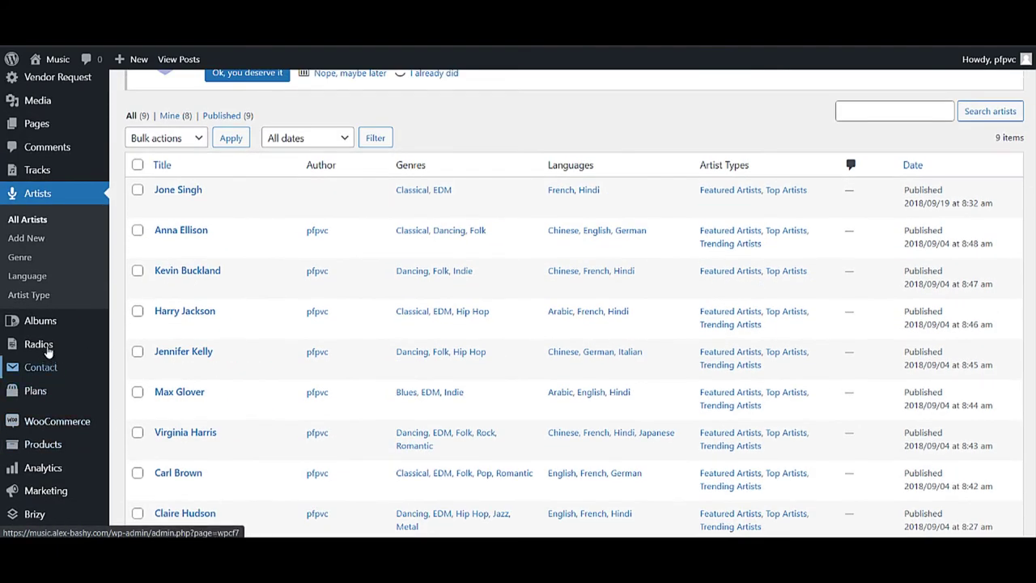
{"action": "scroll", "coordinate": [57, 402], "scroll_direction": "down", "scroll_amount": 3}
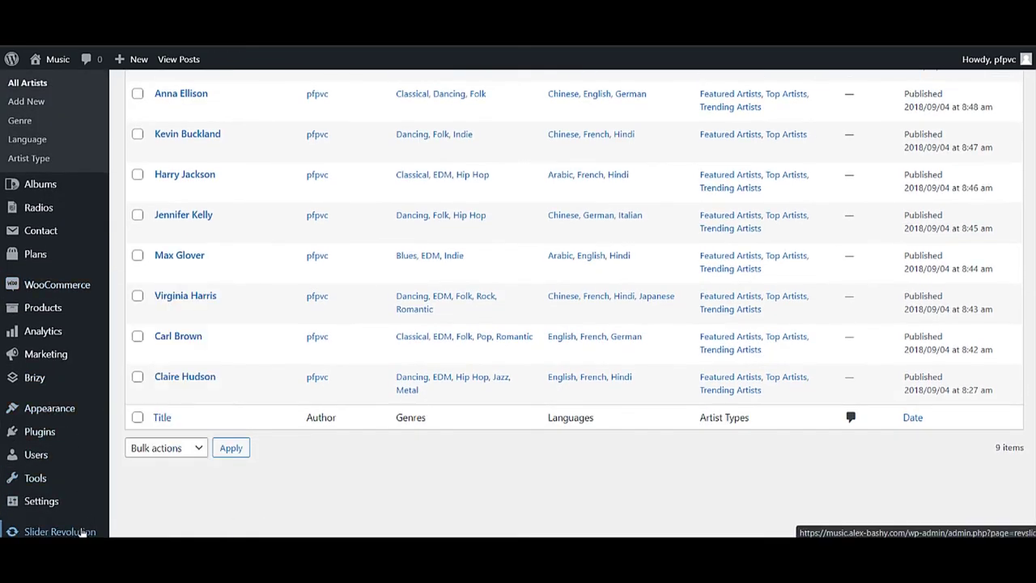
{"action": "scroll", "coordinate": [37, 308], "scroll_direction": "up", "scroll_amount": 3}
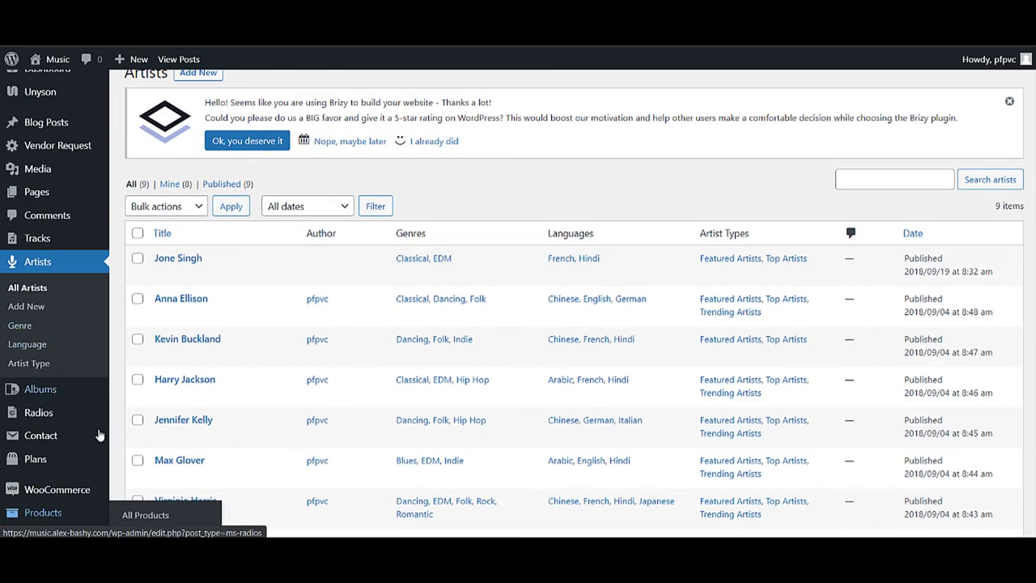
- View the Cloud Nine album from the Albums list on the live site
{"action": "mouse_move", "coordinate": [73, 436]}
{"action": "left_click", "coordinate": [54, 397]}
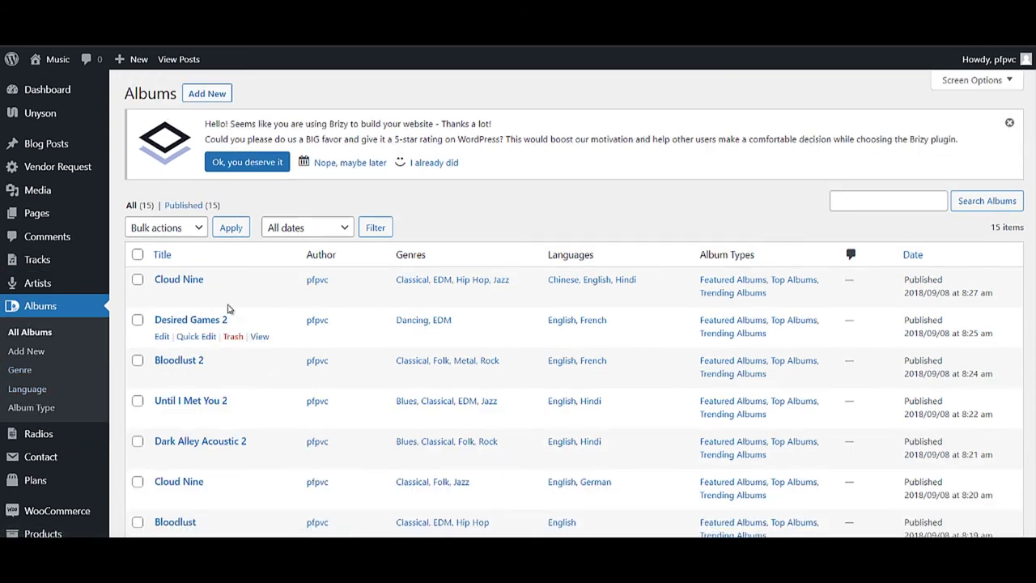
{"action": "left_click", "coordinate": [259, 298]}
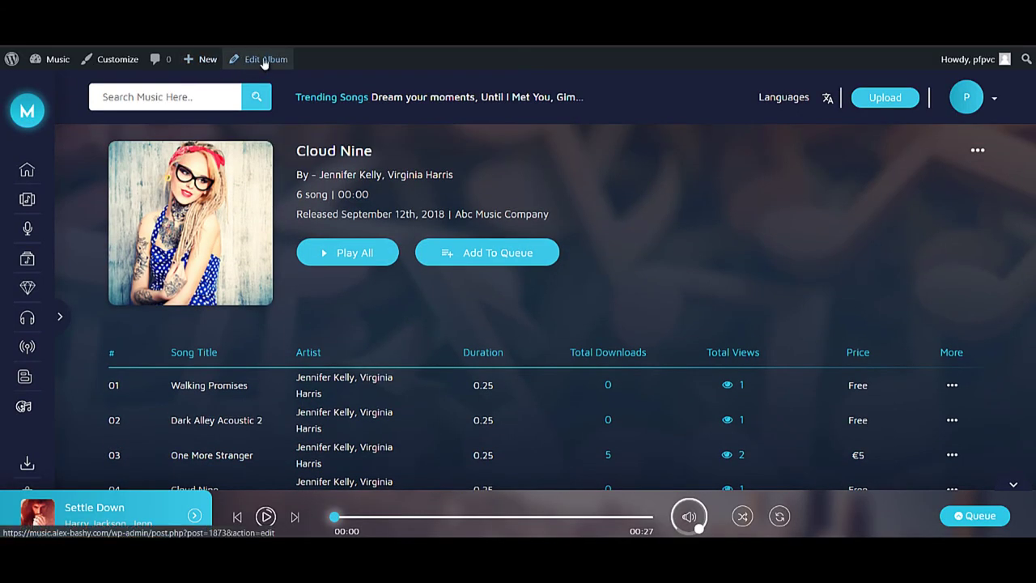
- Edit Cloud Nine and review its genres, languages, Featured/Top/Trending types and song list
{"action": "left_click", "coordinate": [264, 60]}
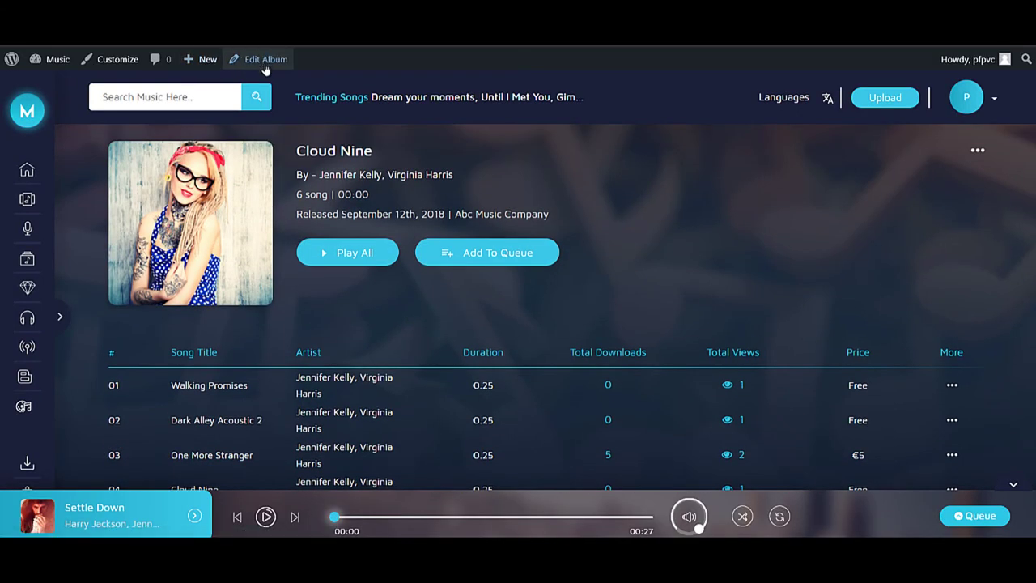
{"action": "scroll", "coordinate": [872, 393], "scroll_direction": "down", "scroll_amount": 3}
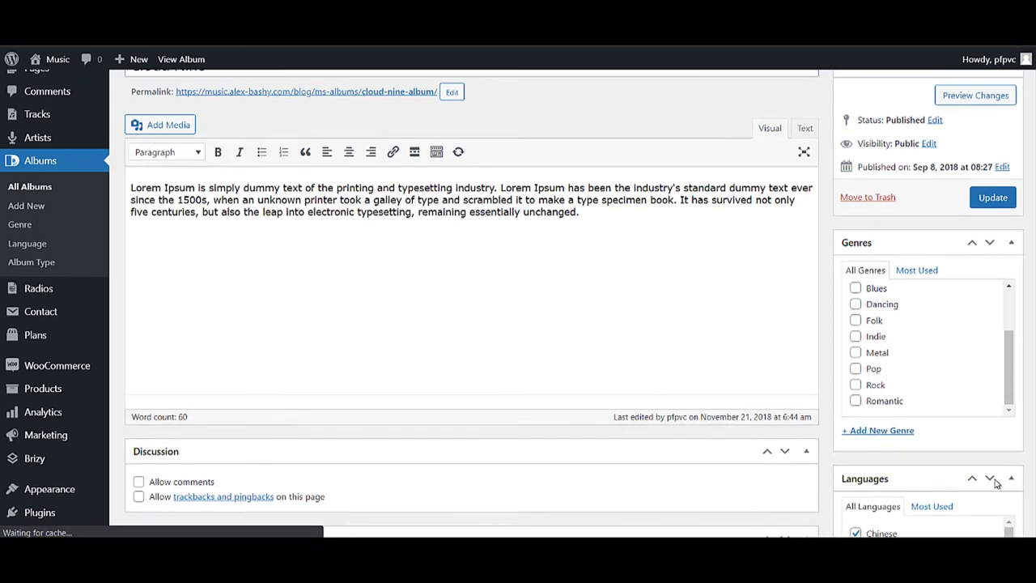
{"action": "scroll", "coordinate": [911, 341], "scroll_direction": "down", "scroll_amount": 3}
{"action": "scroll", "coordinate": [891, 364], "scroll_direction": "down", "scroll_amount": 2}
{"action": "scroll", "coordinate": [967, 417], "scroll_direction": "down", "scroll_amount": 4}
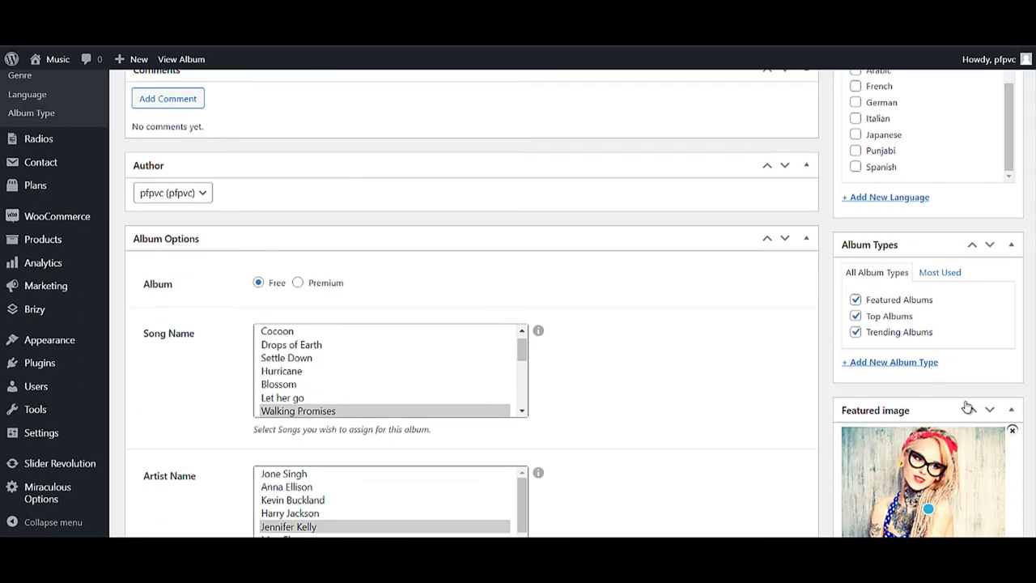
{"action": "scroll", "coordinate": [361, 393], "scroll_direction": "up", "scroll_amount": 1}
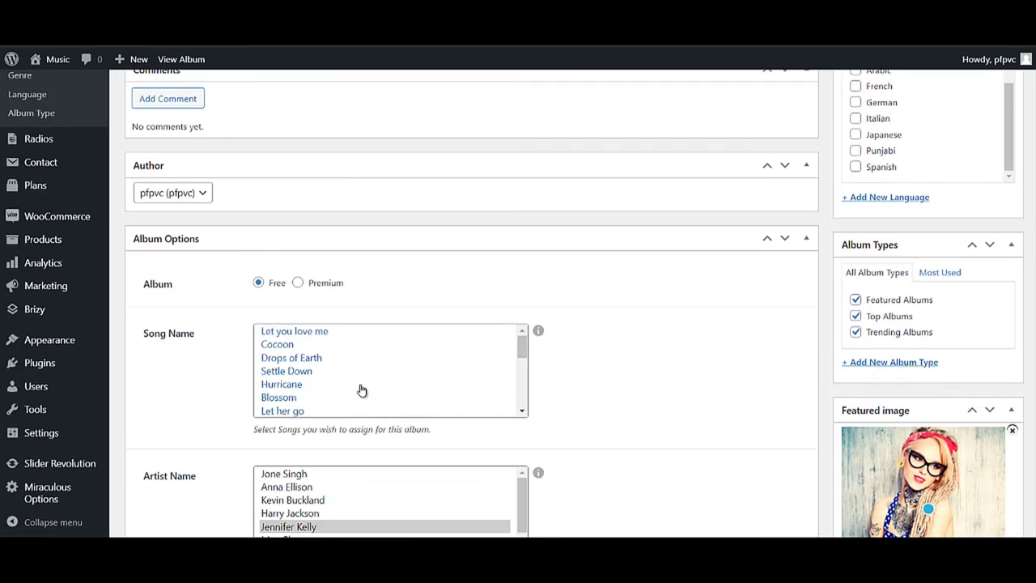
{"action": "scroll", "coordinate": [507, 243], "scroll_direction": "up", "scroll_amount": 5}
{"action": "scroll", "coordinate": [502, 246], "scroll_direction": "down", "scroll_amount": 5}
{"action": "scroll", "coordinate": [362, 372], "scroll_direction": "down", "scroll_amount": 1}
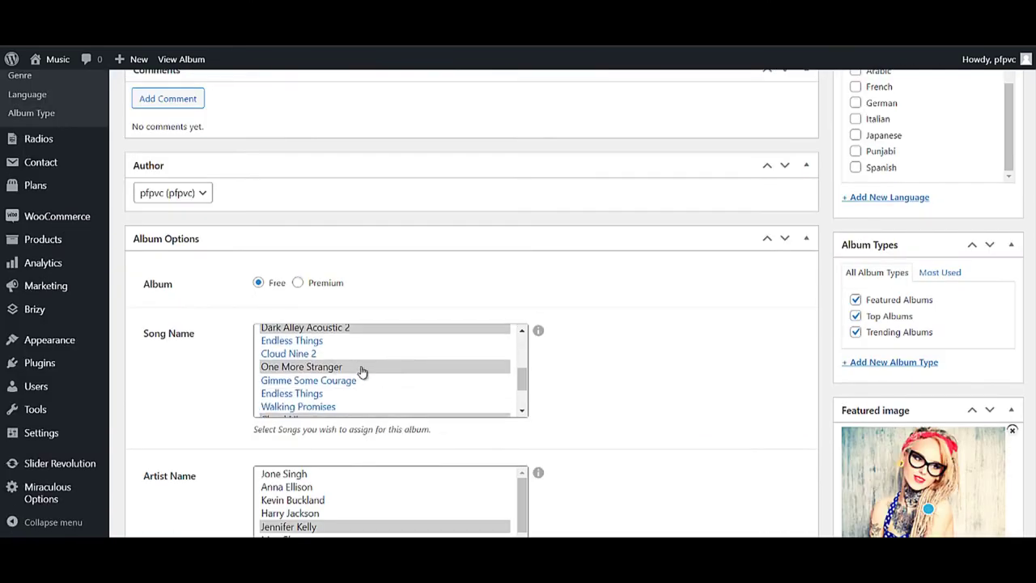
{"action": "scroll", "coordinate": [427, 371], "scroll_direction": "up", "scroll_amount": 3}
{"action": "mouse_move", "coordinate": [32, 261]}
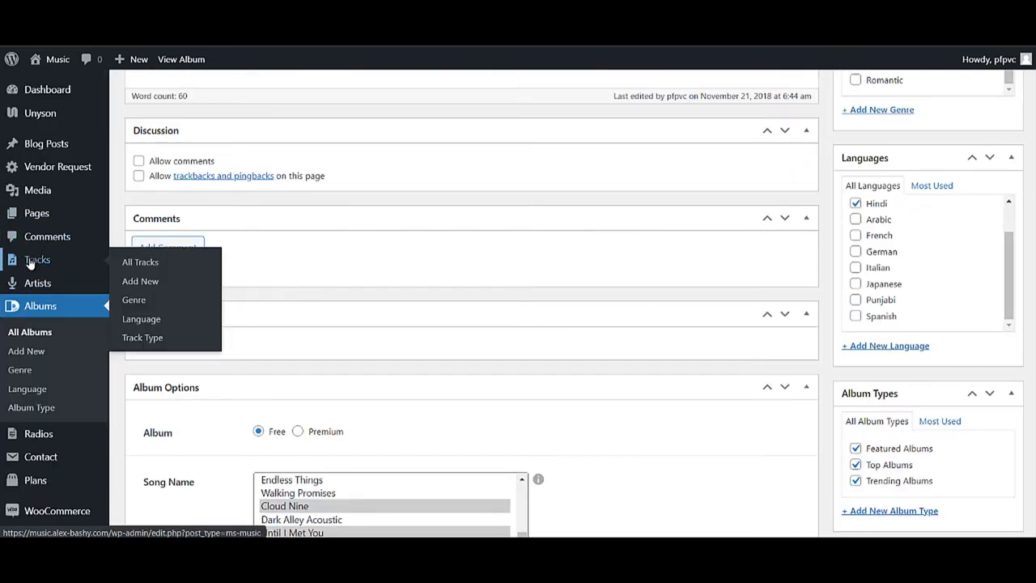
- Open the track Let you love me for editing from the Tracks list
{"action": "left_click", "coordinate": [33, 260]}
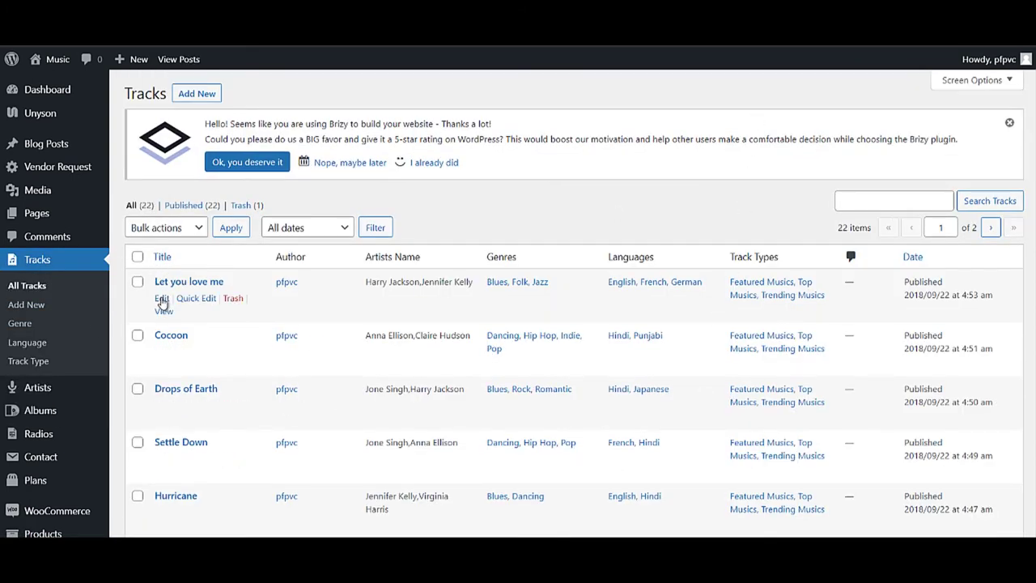
{"action": "left_click", "coordinate": [162, 299]}
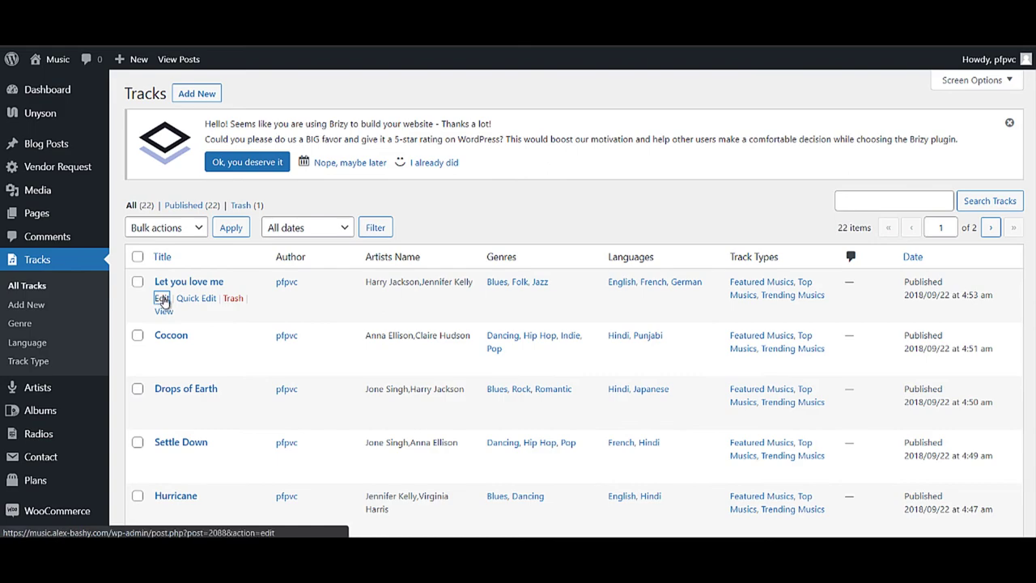
{"action": "scroll", "coordinate": [591, 377], "scroll_direction": "down", "scroll_amount": 4}
{"action": "scroll", "coordinate": [591, 377], "scroll_direction": "down", "scroll_amount": 5}
{"action": "scroll", "coordinate": [591, 377], "scroll_direction": "down", "scroll_amount": 6}
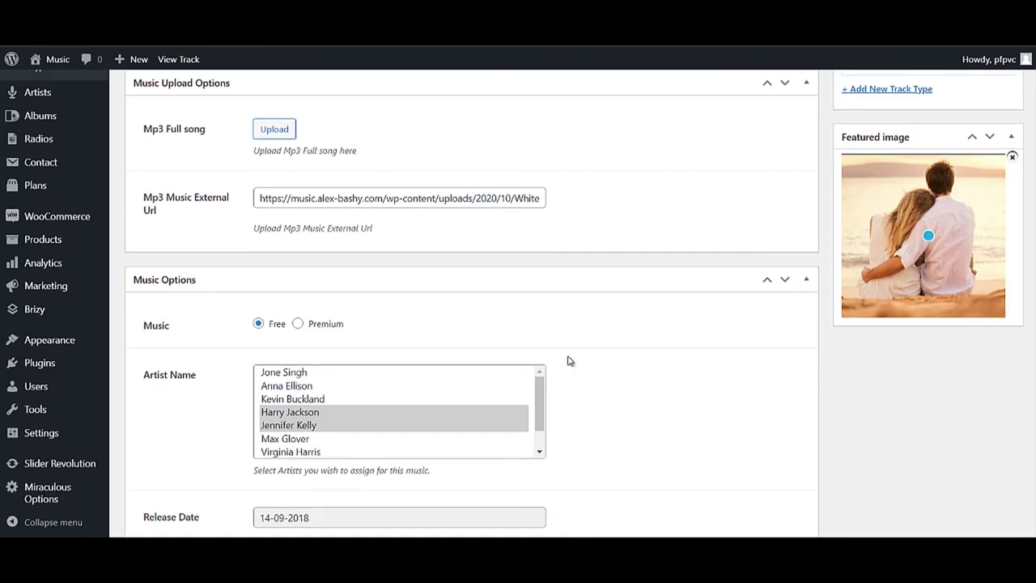
{"action": "scroll", "coordinate": [423, 389], "scroll_direction": "up", "scroll_amount": 15}
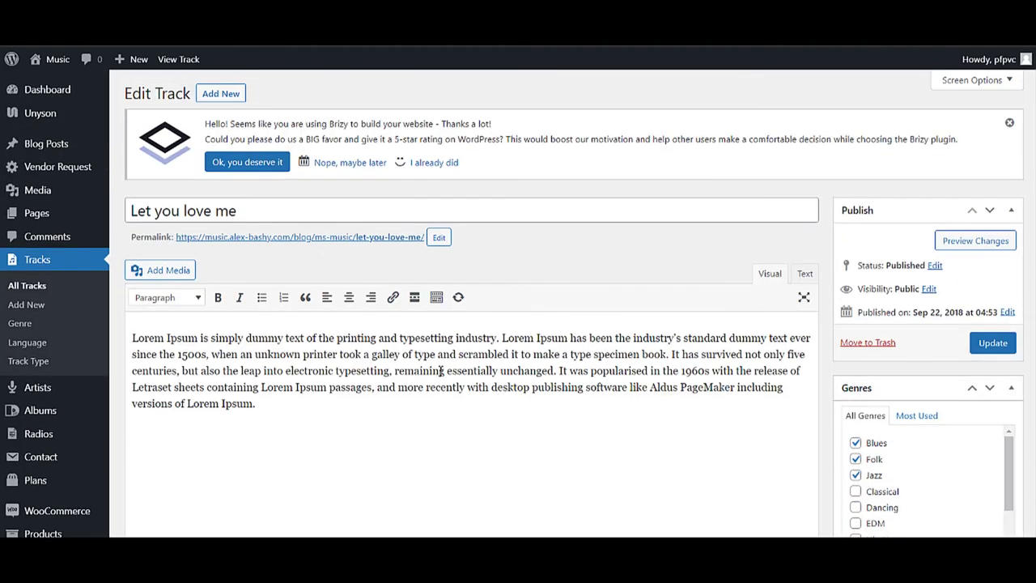
{"action": "scroll", "coordinate": [437, 376], "scroll_direction": "down", "scroll_amount": 12}
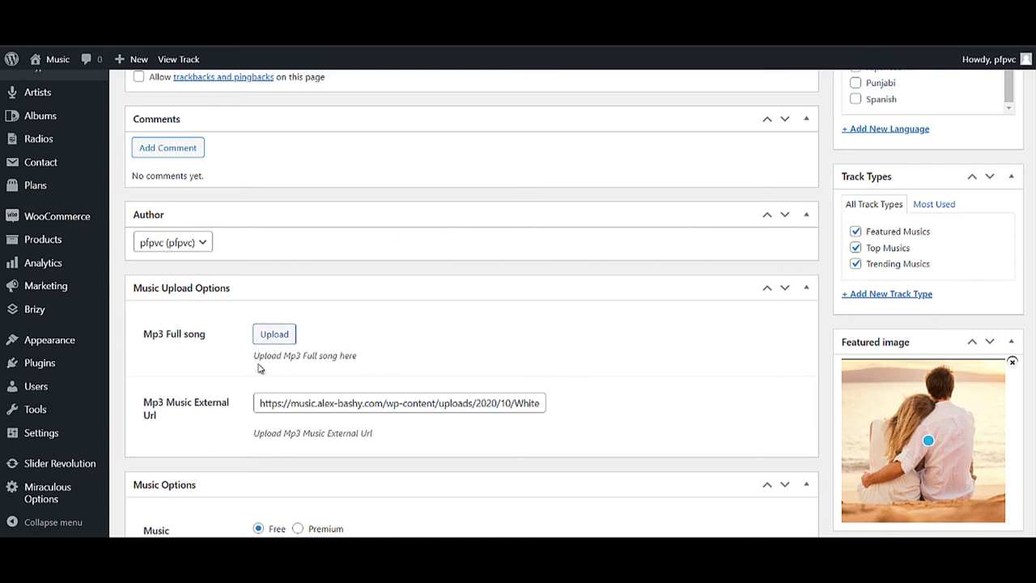
- Select the track's external MP3 URL and review its assigned artists
{"action": "left_click_drag", "start_coordinate": [260, 407], "coordinate": [564, 403]}
{"action": "scroll", "coordinate": [556, 399], "scroll_direction": "down", "scroll_amount": 3}
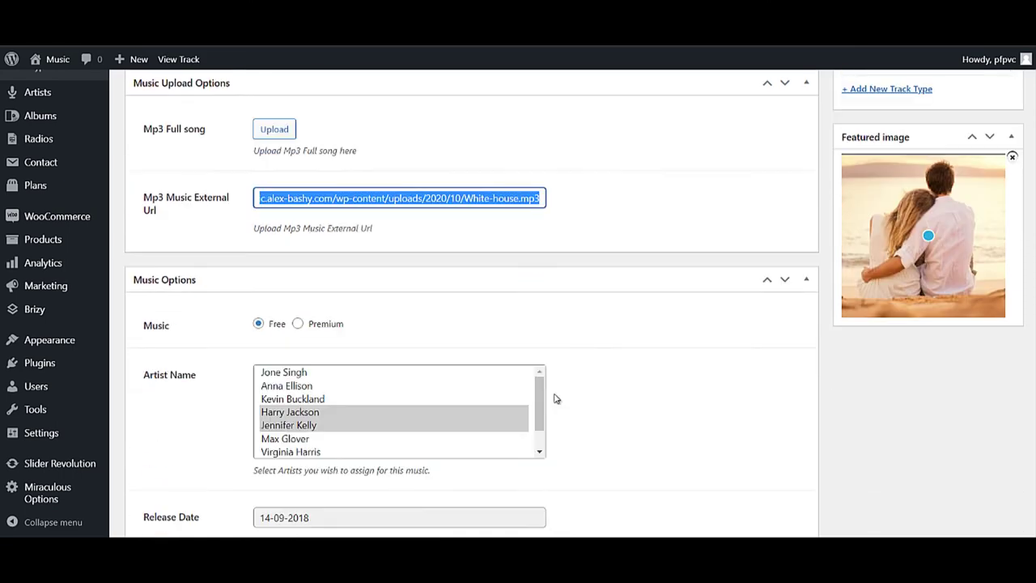
{"action": "scroll", "coordinate": [557, 399], "scroll_direction": "down", "scroll_amount": 4}
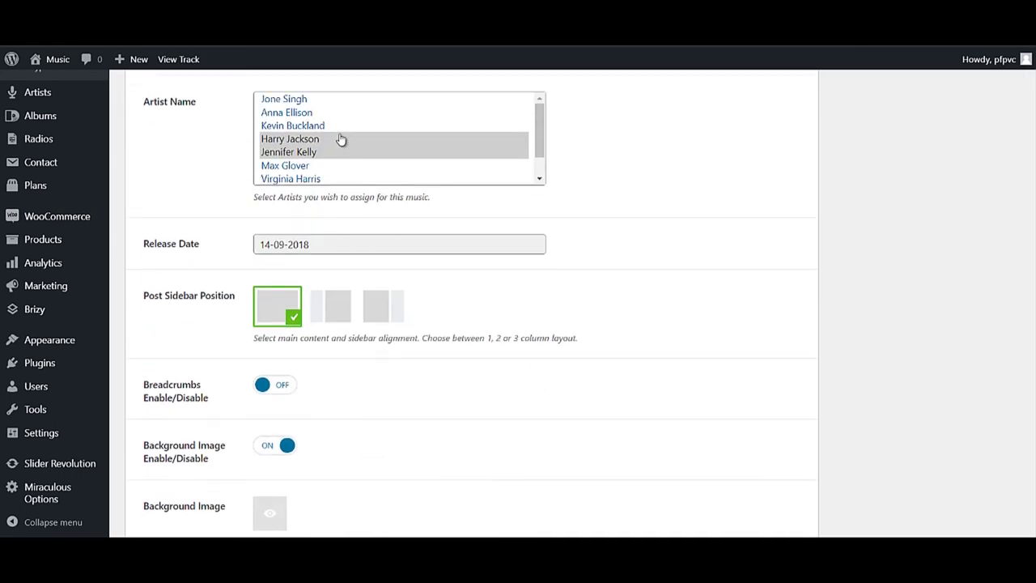
{"action": "scroll", "coordinate": [305, 294], "scroll_direction": "down", "scroll_amount": 2}
{"action": "scroll", "coordinate": [286, 316], "scroll_direction": "up", "scroll_amount": 6}
{"action": "scroll", "coordinate": [35, 331], "scroll_direction": "up", "scroll_amount": 1}
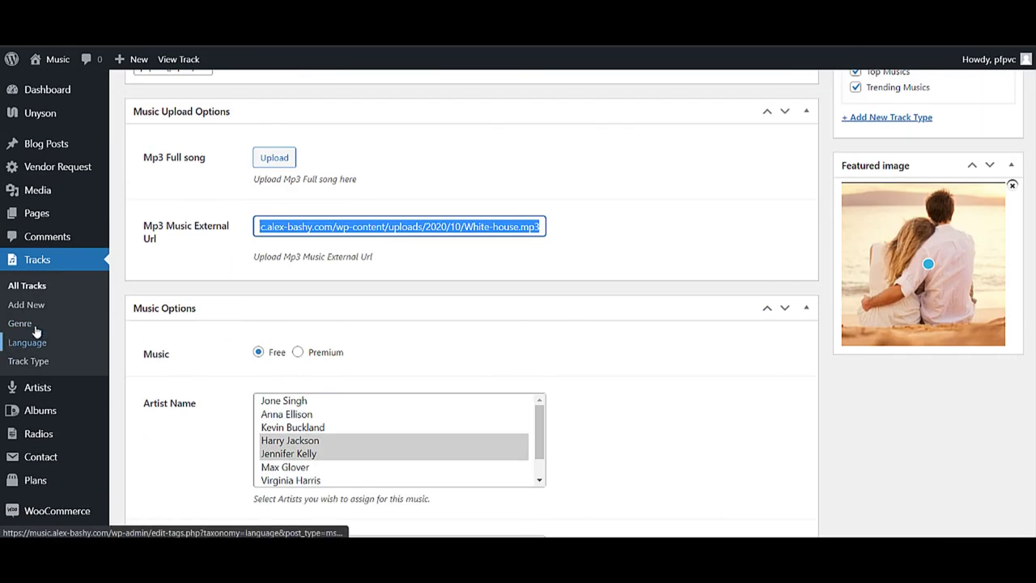
{"action": "scroll", "coordinate": [46, 366], "scroll_direction": "up", "scroll_amount": 2}
{"action": "scroll", "coordinate": [64, 472], "scroll_direction": "down", "scroll_amount": 2}
{"action": "scroll", "coordinate": [33, 430], "scroll_direction": "down", "scroll_amount": 2}
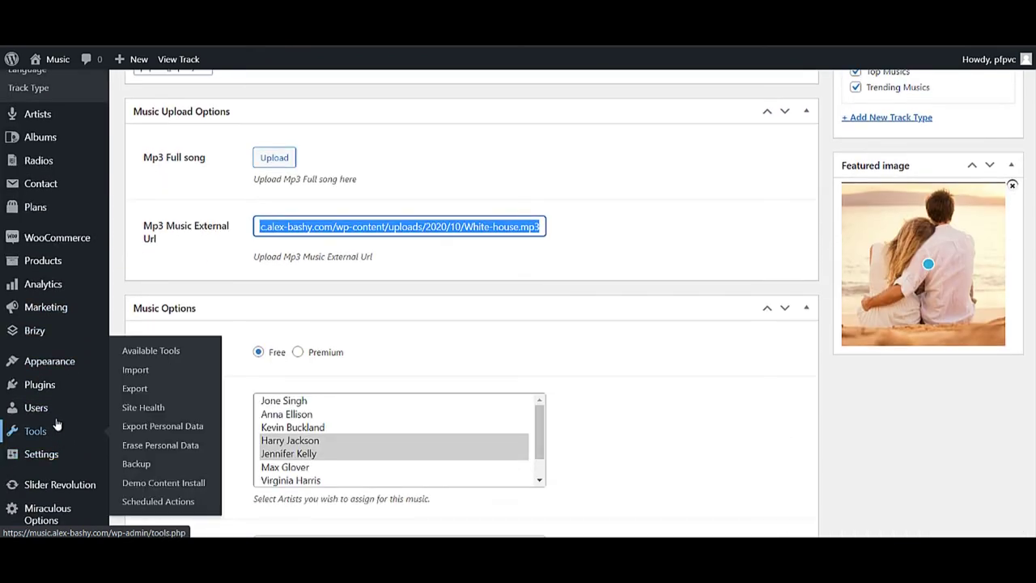
{"action": "scroll", "coordinate": [24, 283], "scroll_direction": "up", "scroll_amount": 10}
- Return to the admin dashboard and scroll through its panels
{"action": "left_click", "coordinate": [55, 90]}
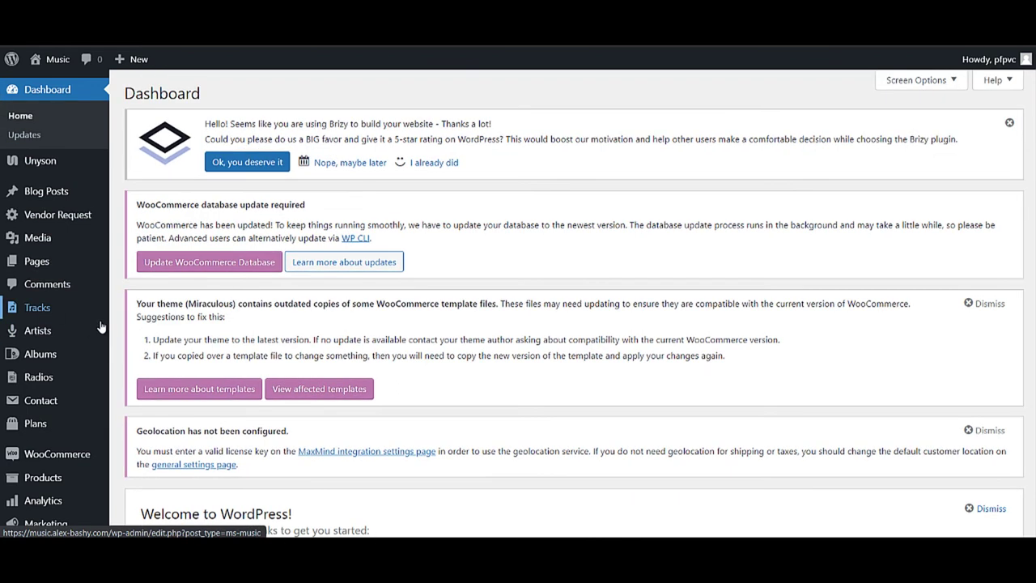
{"action": "scroll", "coordinate": [78, 416], "scroll_direction": "down", "scroll_amount": 5}
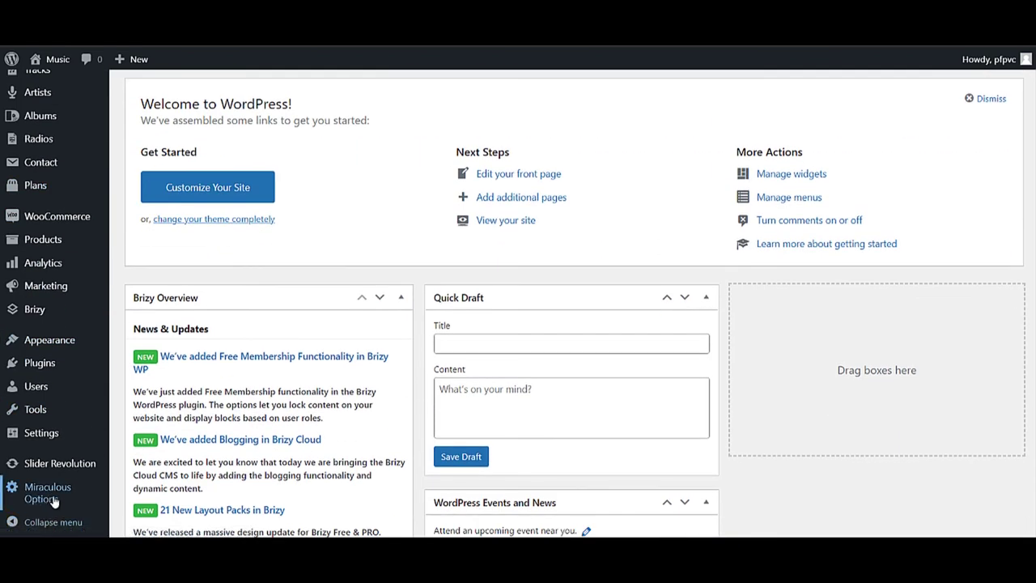
{"action": "scroll", "coordinate": [49, 486], "scroll_direction": "up", "scroll_amount": 5}
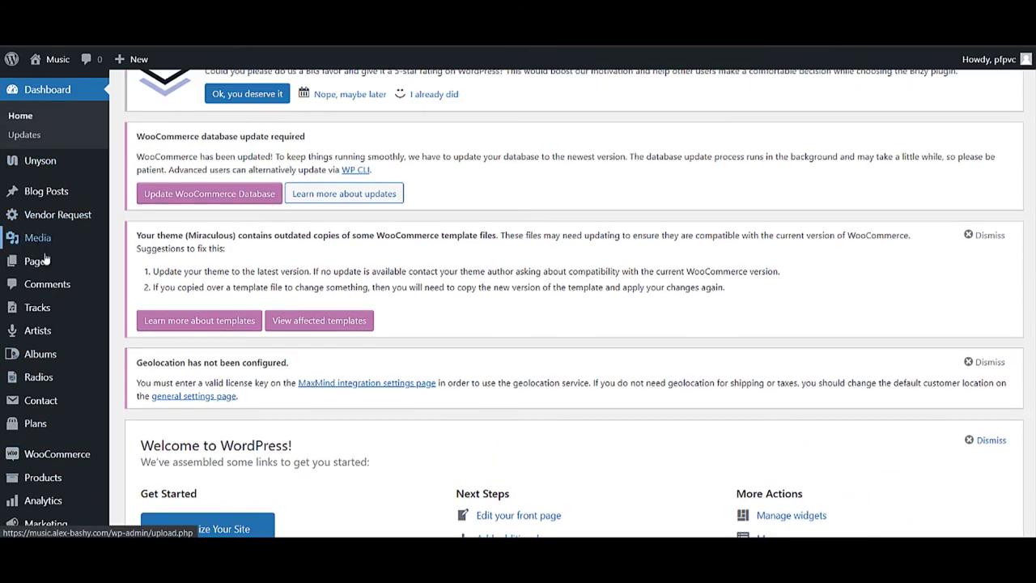
- Look through the admin sidebar menus and go to the Products list
{"action": "mouse_move", "coordinate": [37, 354]}
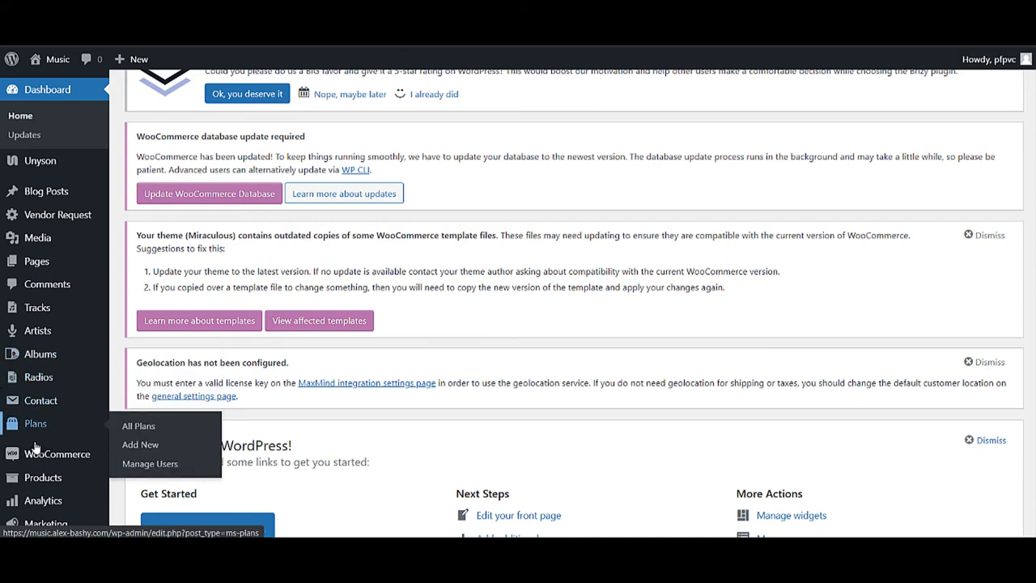
{"action": "mouse_move", "coordinate": [47, 476]}
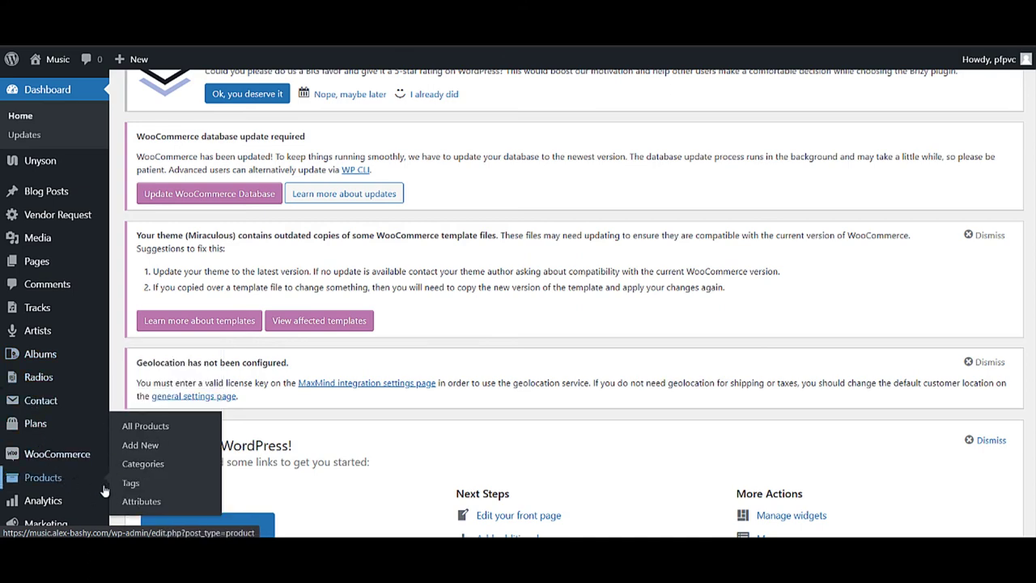
{"action": "scroll", "coordinate": [71, 477], "scroll_direction": "down", "scroll_amount": 1}
{"action": "mouse_move", "coordinate": [72, 459]}
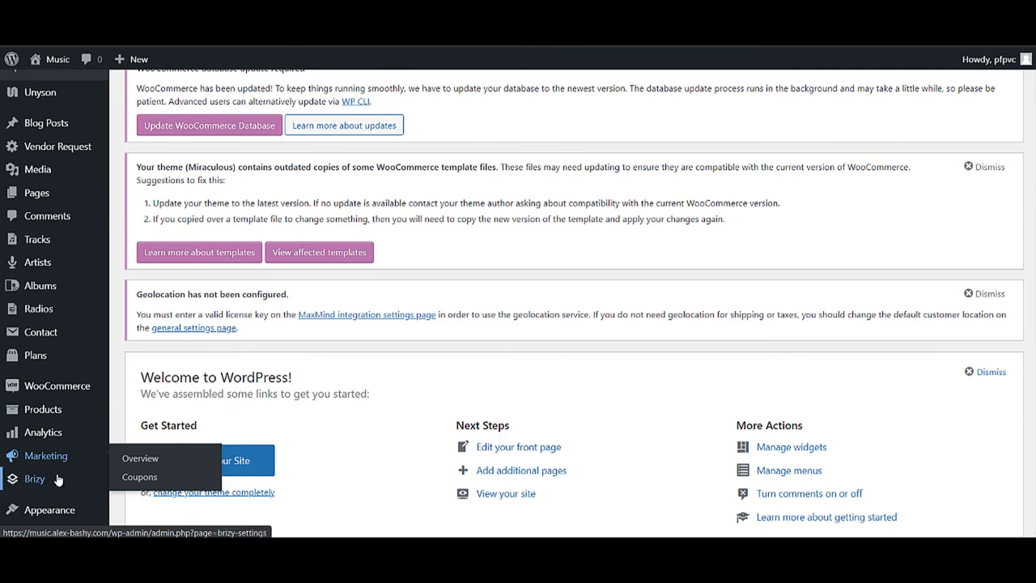
{"action": "scroll", "coordinate": [71, 460], "scroll_direction": "down", "scroll_amount": 2}
{"action": "scroll", "coordinate": [70, 461], "scroll_direction": "up", "scroll_amount": 1}
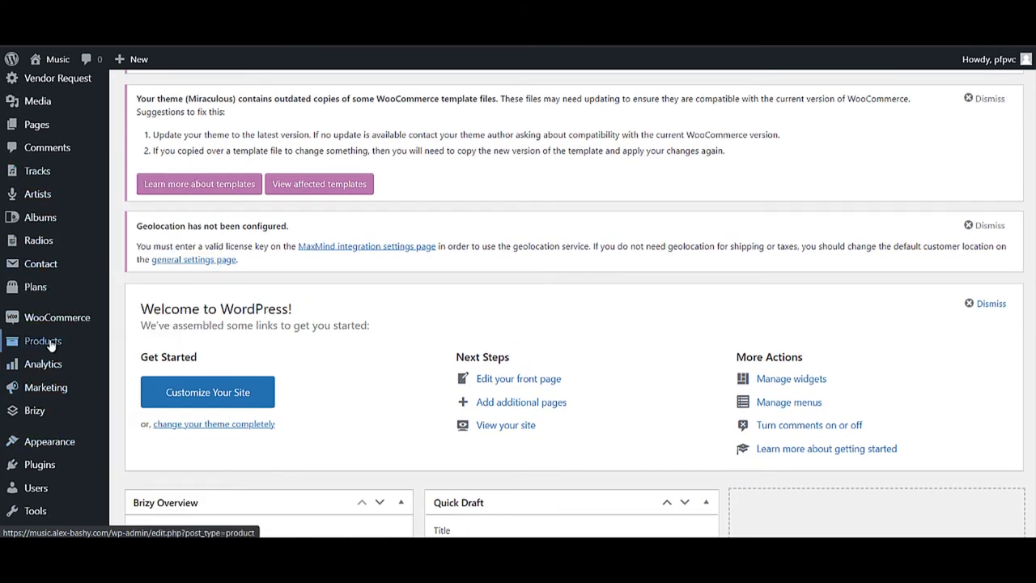
{"action": "scroll", "coordinate": [58, 440], "scroll_direction": "down", "scroll_amount": 3}
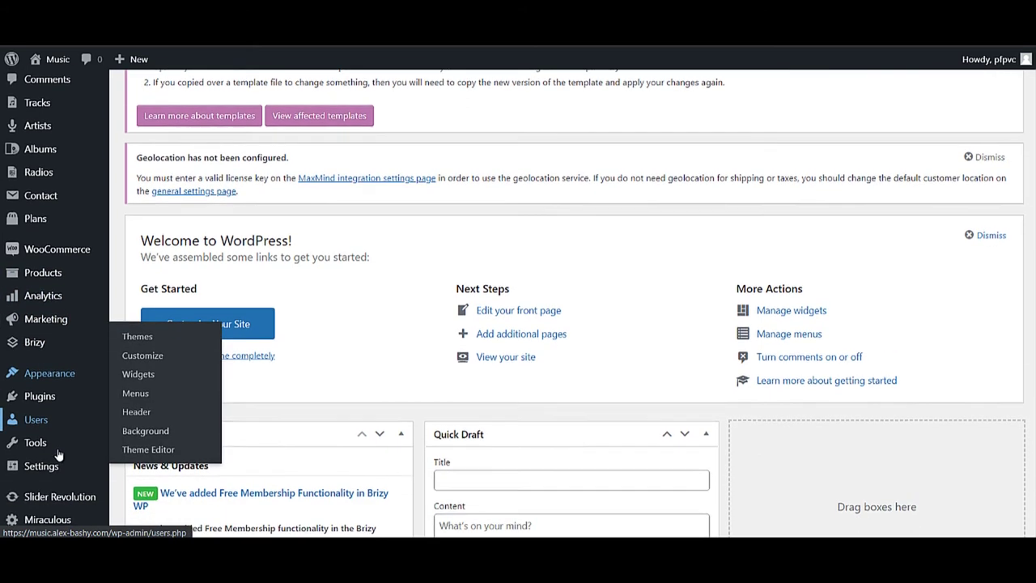
{"action": "scroll", "coordinate": [63, 373], "scroll_direction": "up", "scroll_amount": 2}
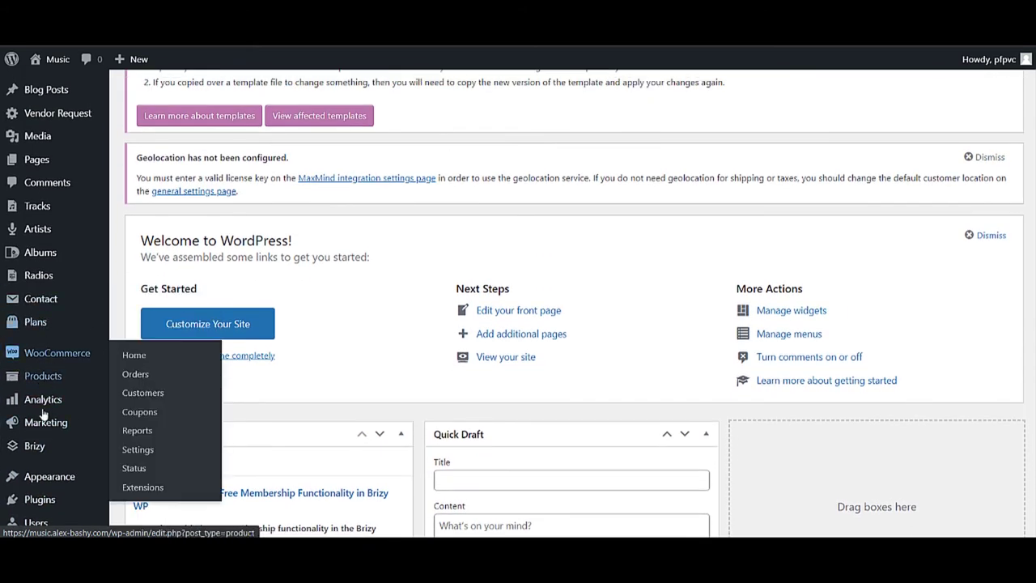
{"action": "mouse_move", "coordinate": [35, 385]}
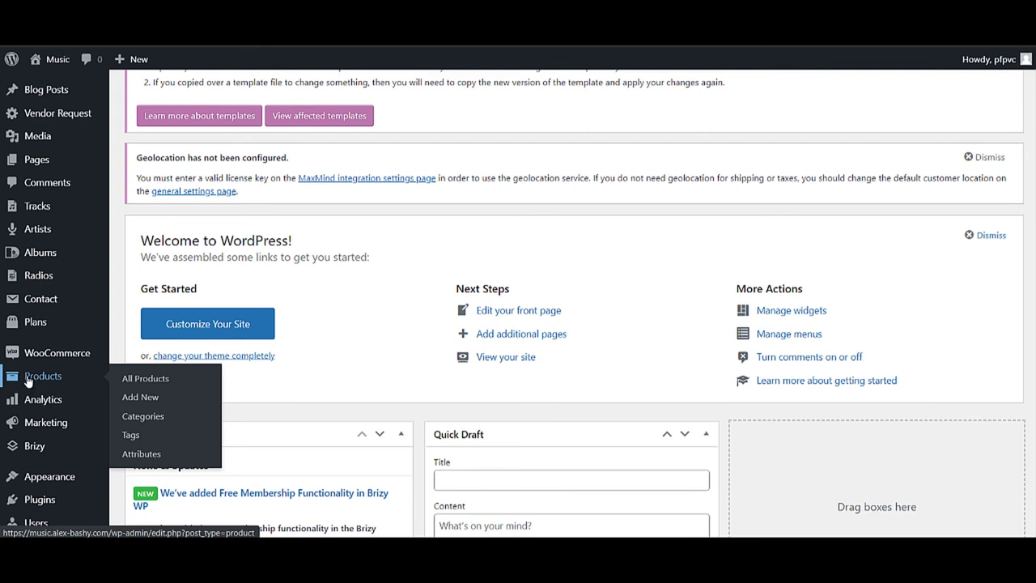
{"action": "left_click", "coordinate": [28, 380]}
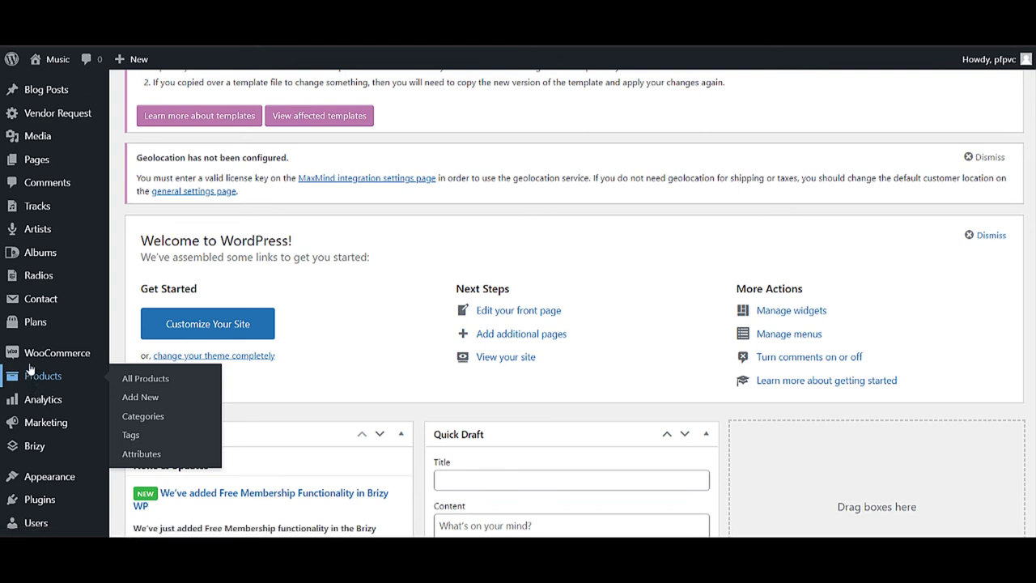
- View the Dark Alley Acoustic product page, reviewing its description, zero reviews and related products
{"action": "left_click", "coordinate": [347, 227]}
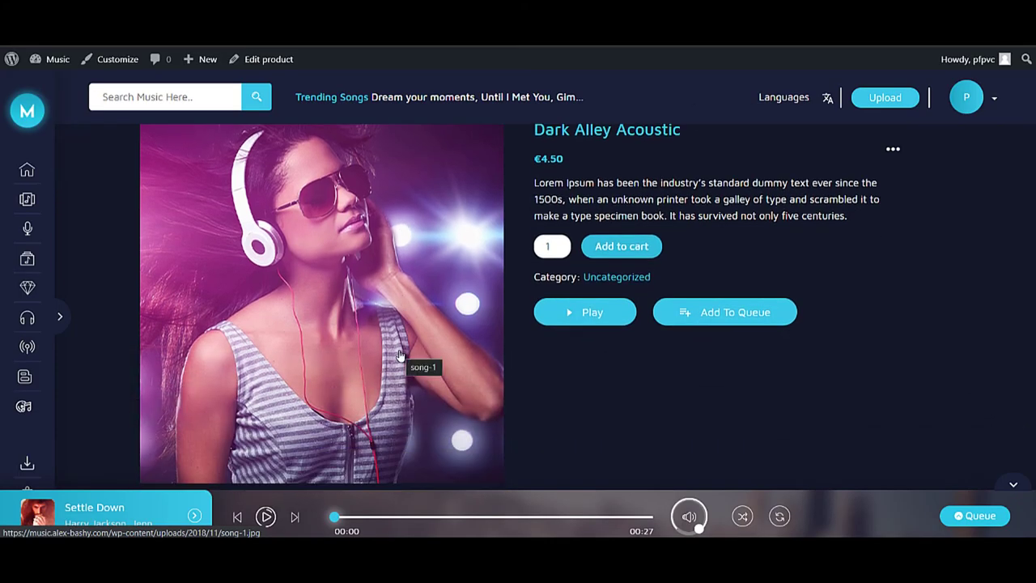
{"action": "scroll", "coordinate": [397, 356], "scroll_direction": "up", "scroll_amount": 2}
{"action": "scroll", "coordinate": [380, 360], "scroll_direction": "down", "scroll_amount": 4}
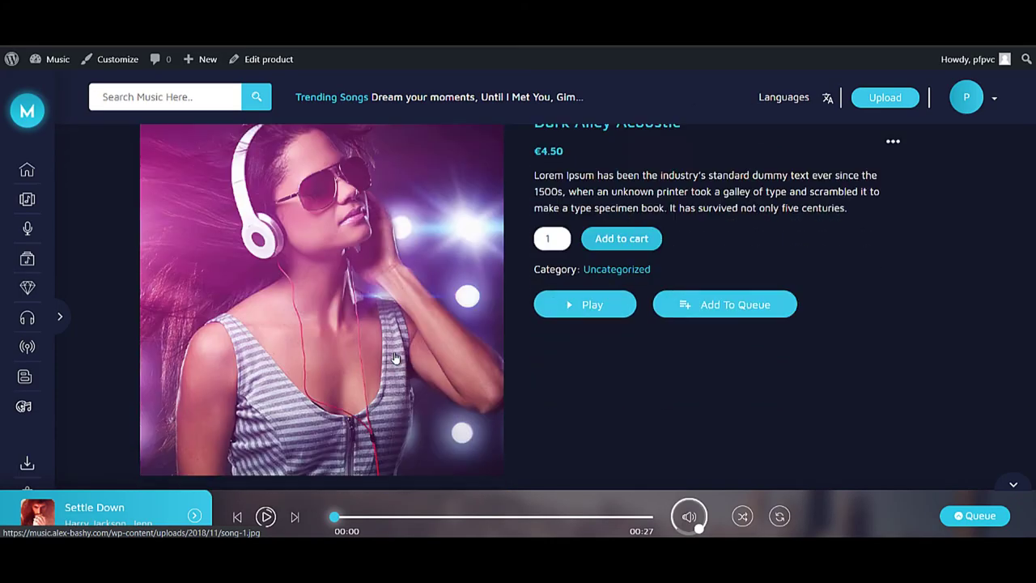
{"action": "scroll", "coordinate": [380, 360], "scroll_direction": "down", "scroll_amount": 1}
{"action": "scroll", "coordinate": [379, 359], "scroll_direction": "up", "scroll_amount": 3}
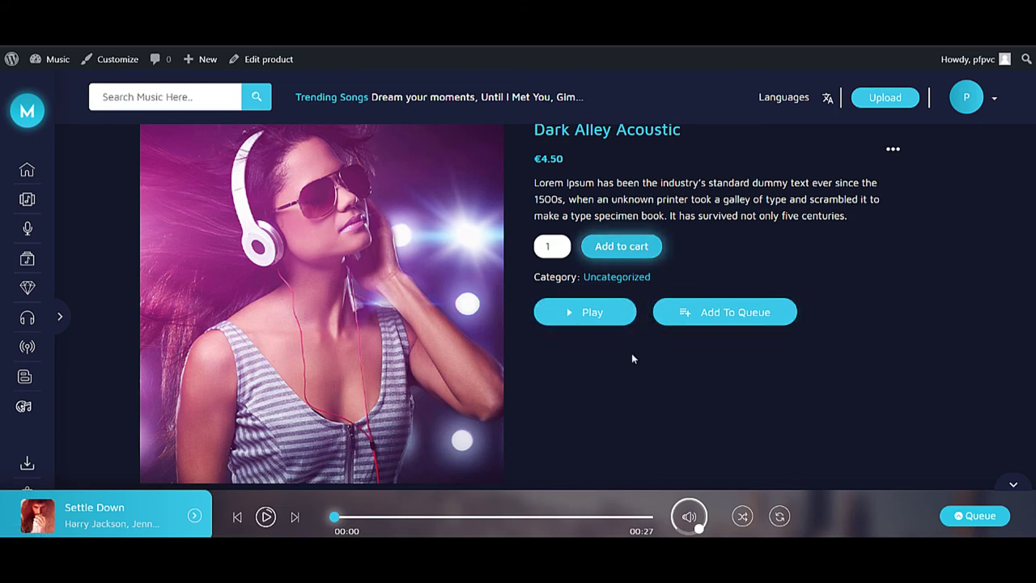
{"action": "scroll", "coordinate": [526, 429], "scroll_direction": "down", "scroll_amount": 3}
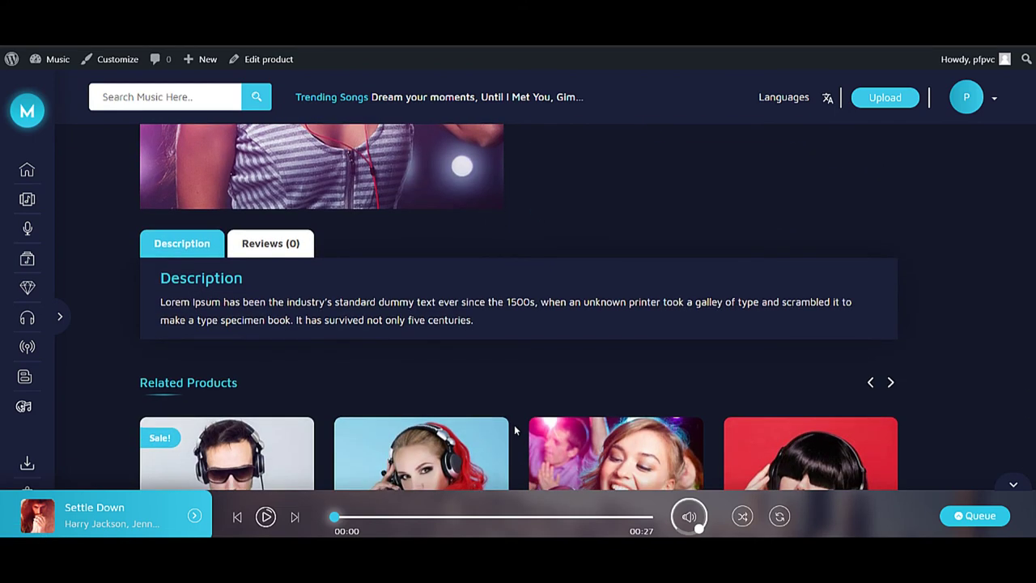
{"action": "scroll", "coordinate": [510, 428], "scroll_direction": "down", "scroll_amount": 3}
{"action": "scroll", "coordinate": [494, 428], "scroll_direction": "down", "scroll_amount": 4}
{"action": "scroll", "coordinate": [478, 423], "scroll_direction": "up", "scroll_amount": 5}
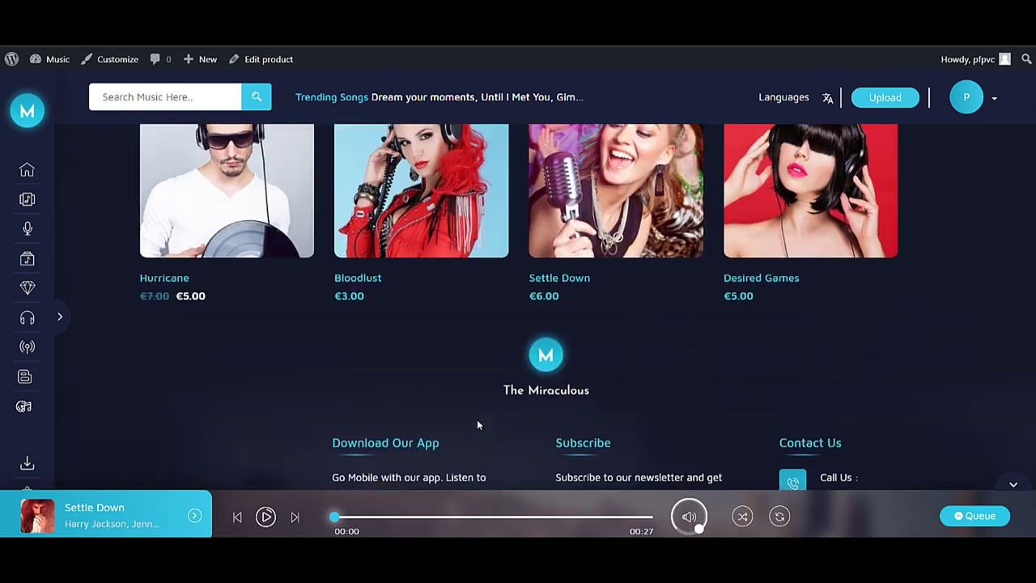
{"action": "scroll", "coordinate": [478, 422], "scroll_direction": "up", "scroll_amount": 3}
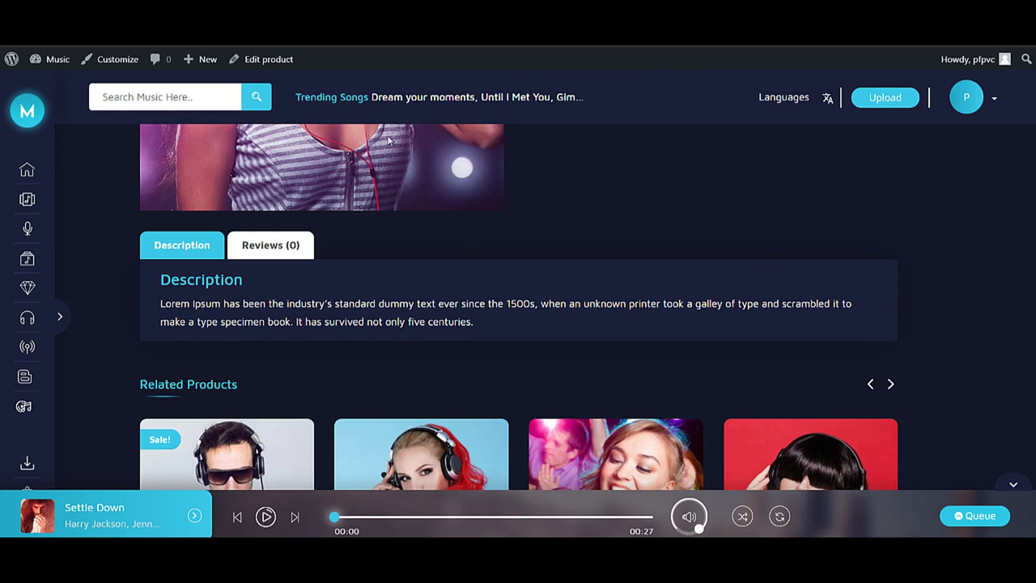
- Go back to the Music dashboard, look through the sidebar menus, and scroll to the Quick Draft and Events panels
{"action": "left_click", "coordinate": [35, 63]}
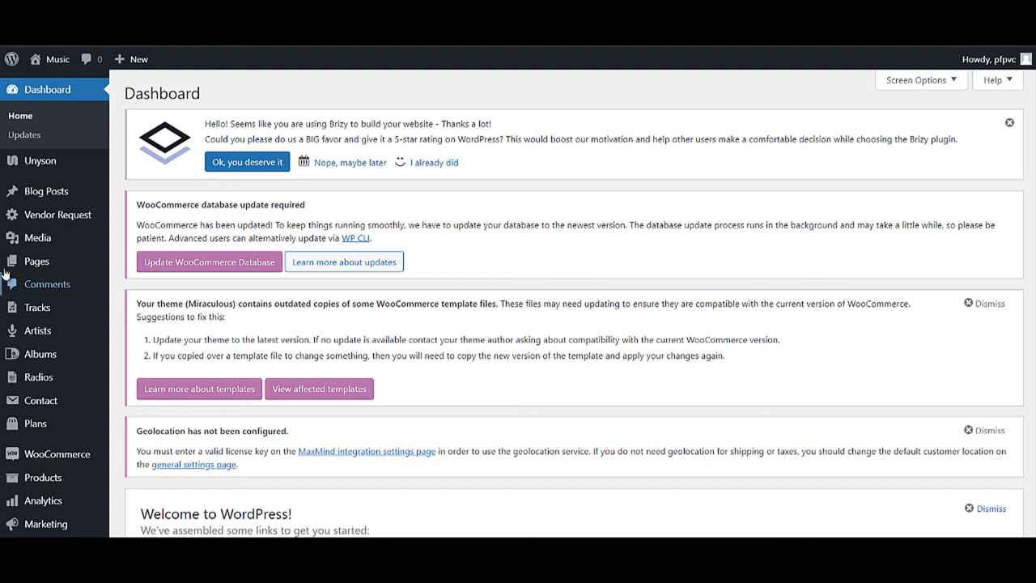
{"action": "mouse_move", "coordinate": [14, 259]}
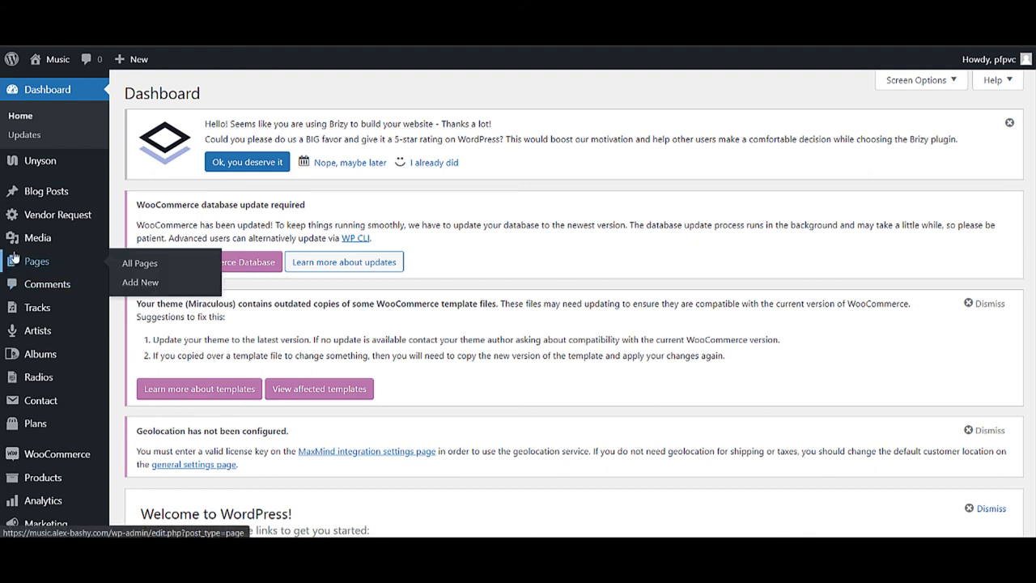
{"action": "mouse_move", "coordinate": [27, 239]}
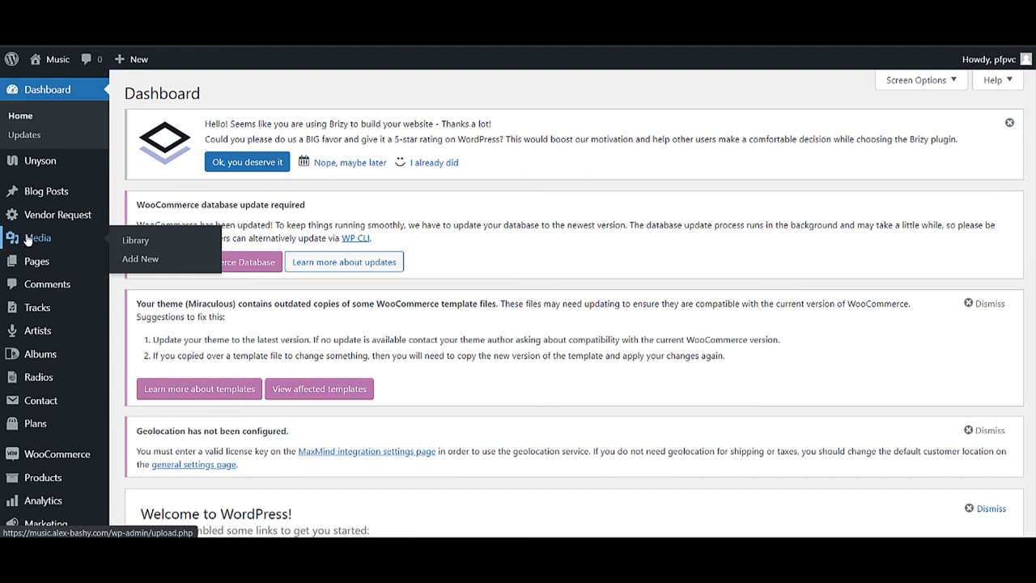
{"action": "mouse_move", "coordinate": [4, 528]}
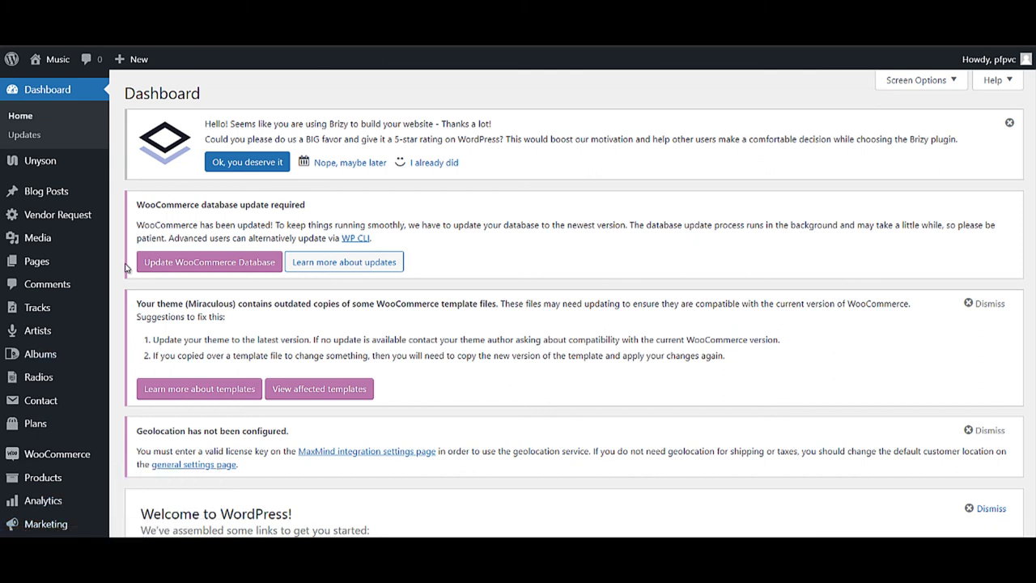
{"action": "mouse_move", "coordinate": [35, 200]}
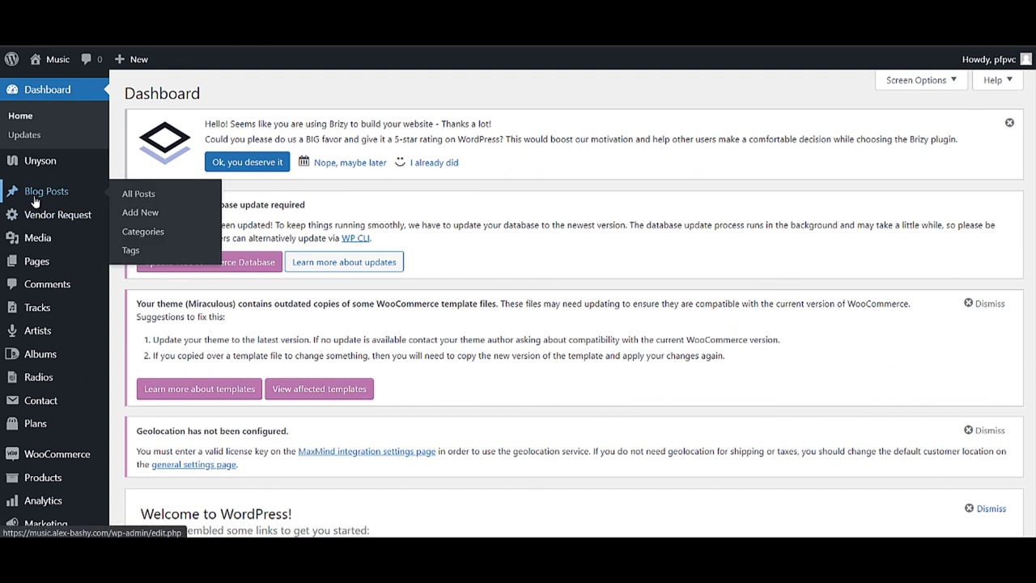
{"action": "mouse_move", "coordinate": [48, 306]}
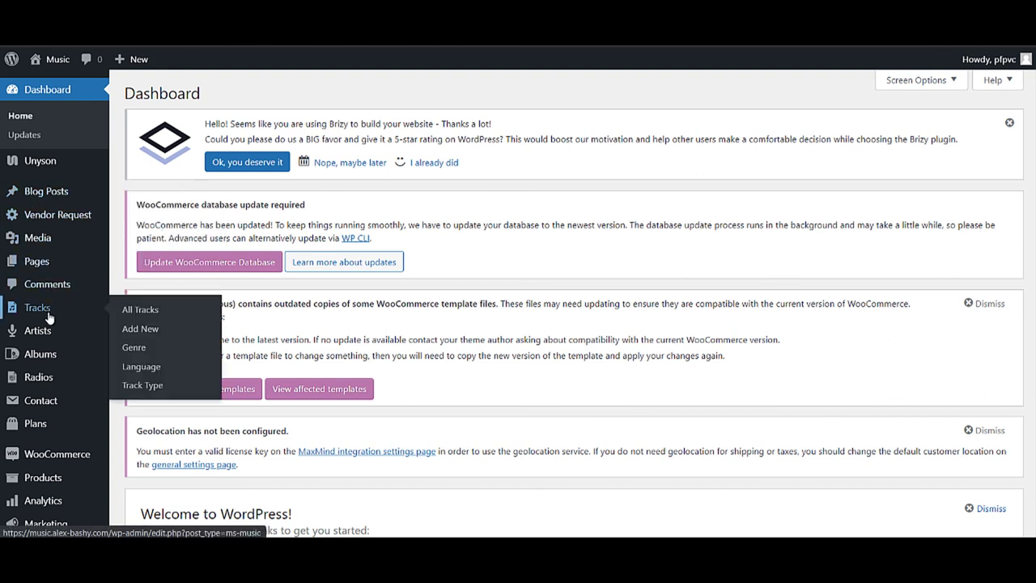
{"action": "mouse_move", "coordinate": [49, 330]}
{"action": "mouse_move", "coordinate": [26, 343]}
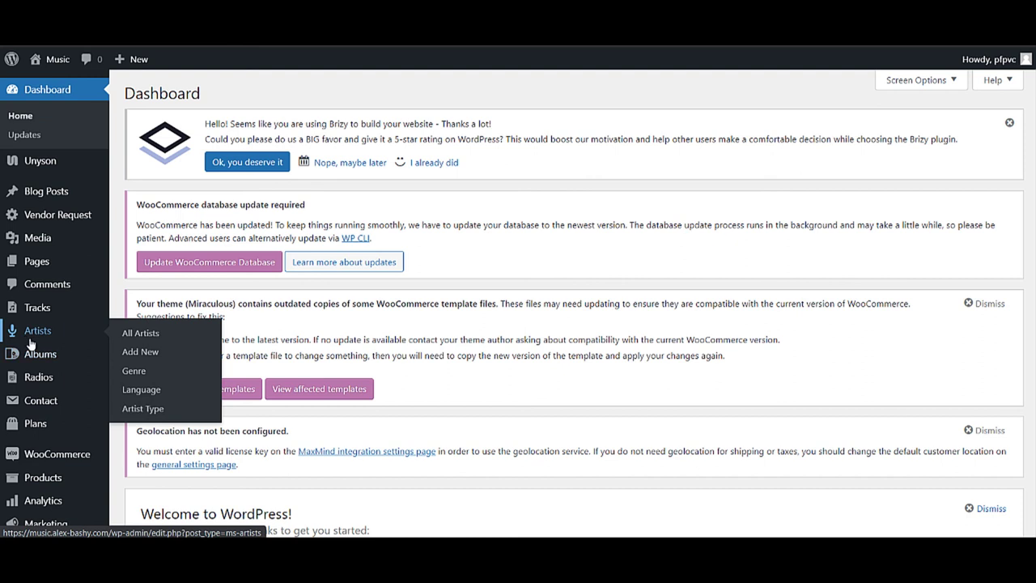
{"action": "mouse_move", "coordinate": [42, 379]}
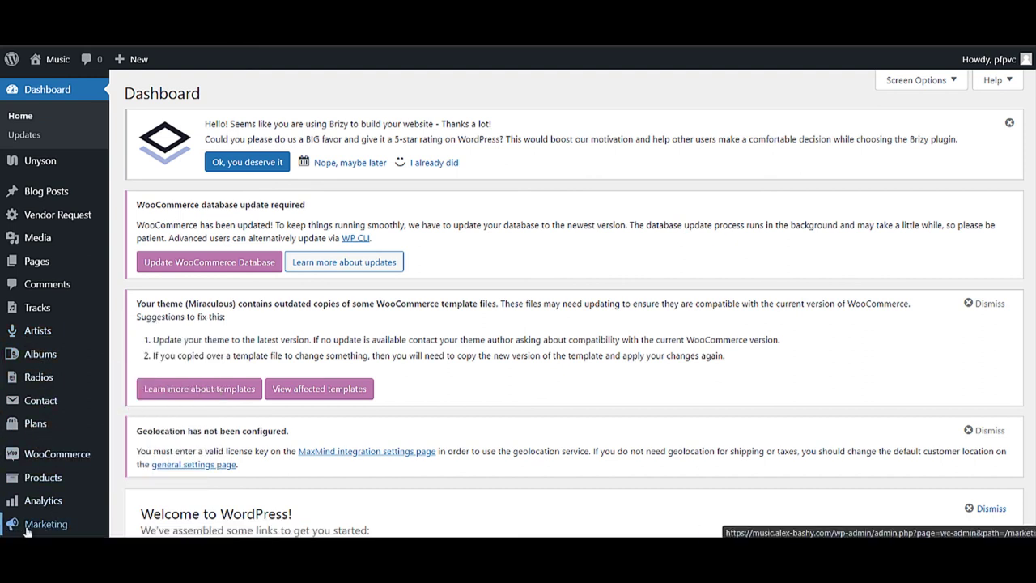
{"action": "scroll", "coordinate": [45, 489], "scroll_direction": "down", "scroll_amount": 3}
{"action": "scroll", "coordinate": [44, 498], "scroll_direction": "down", "scroll_amount": 5}
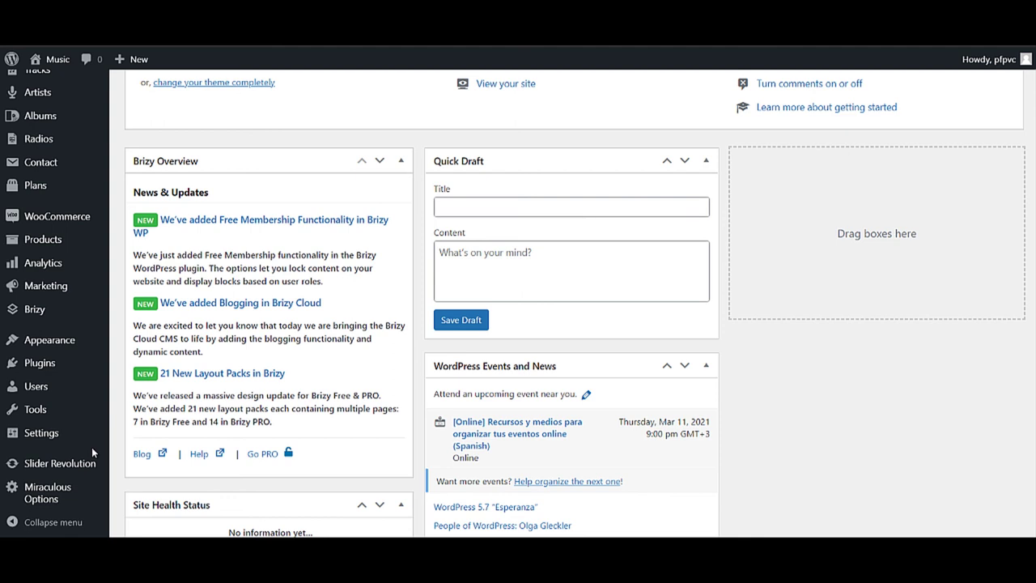
- Visit the Music site's front-end home page from the admin bar
{"action": "mouse_move", "coordinate": [50, 61]}
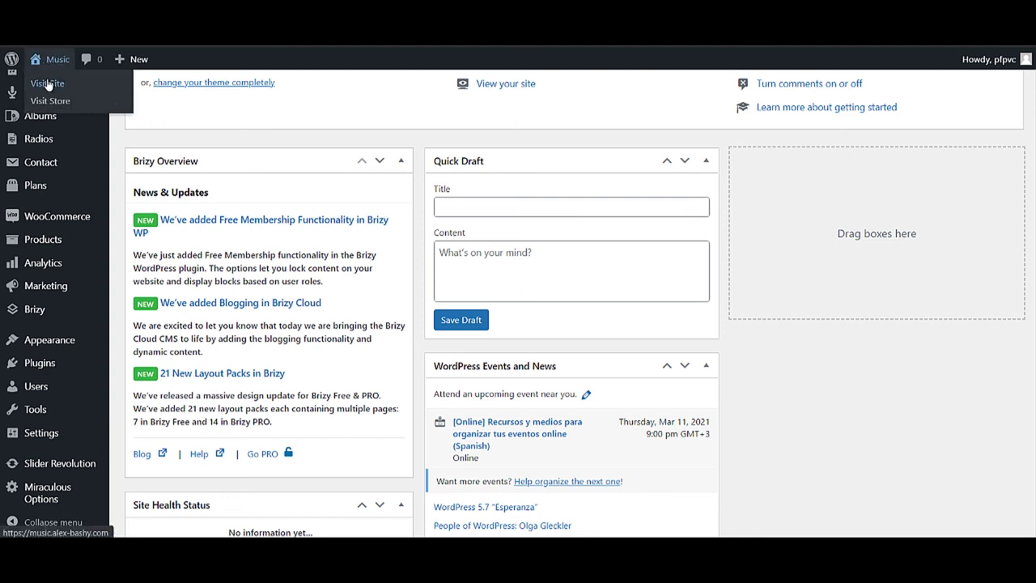
{"action": "left_click", "coordinate": [53, 86]}
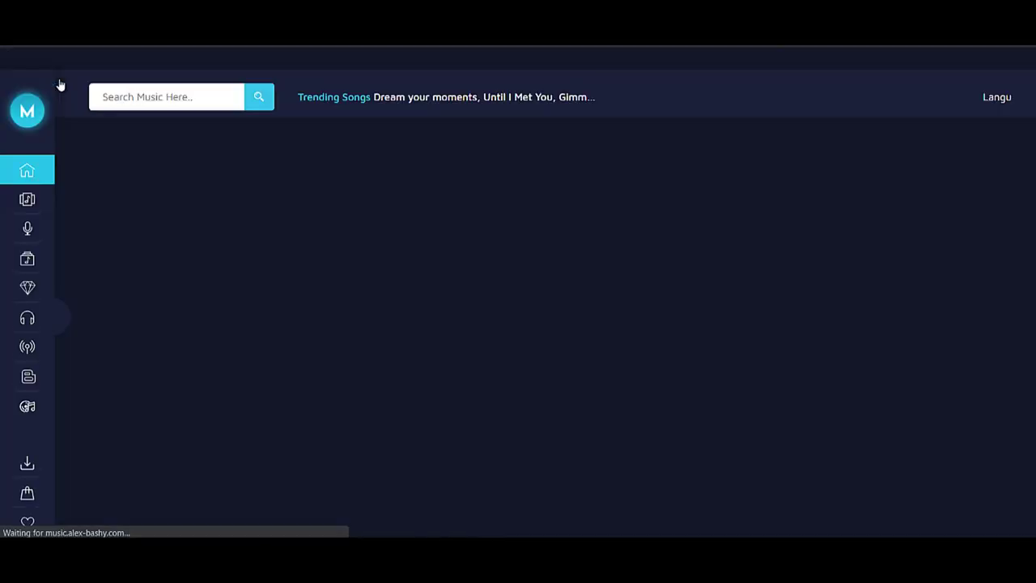